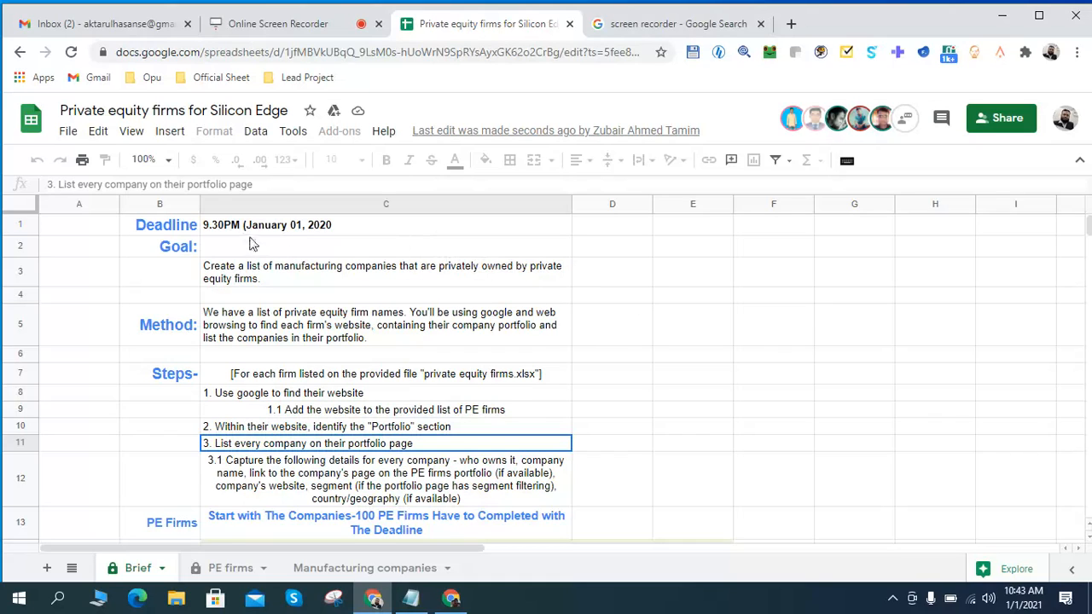
- Review the deadline, goal and method entries in the project brief
left_click(605, 236)
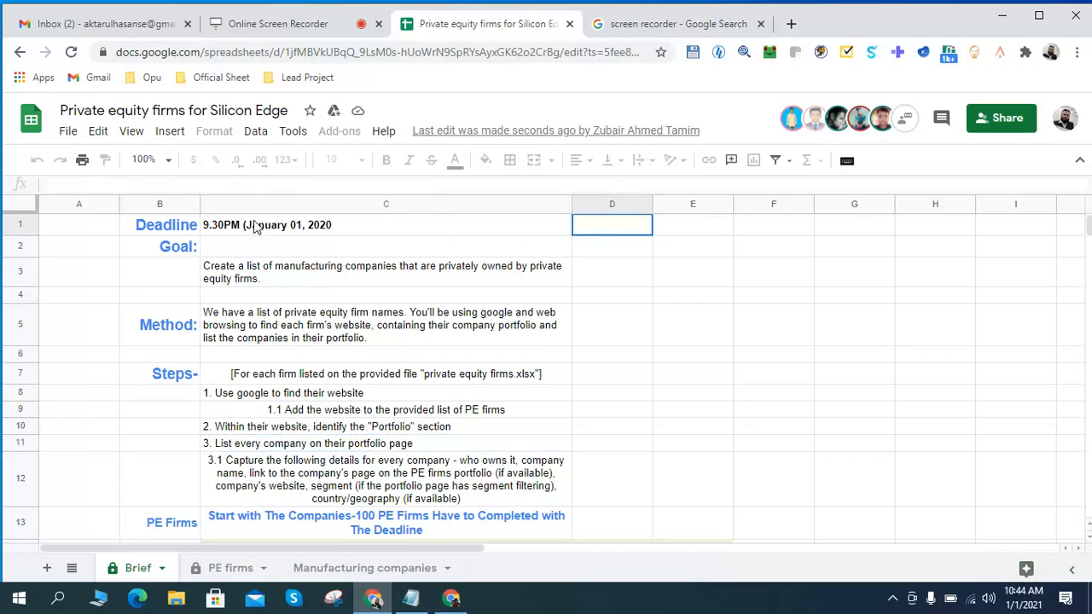
left_click(148, 233)
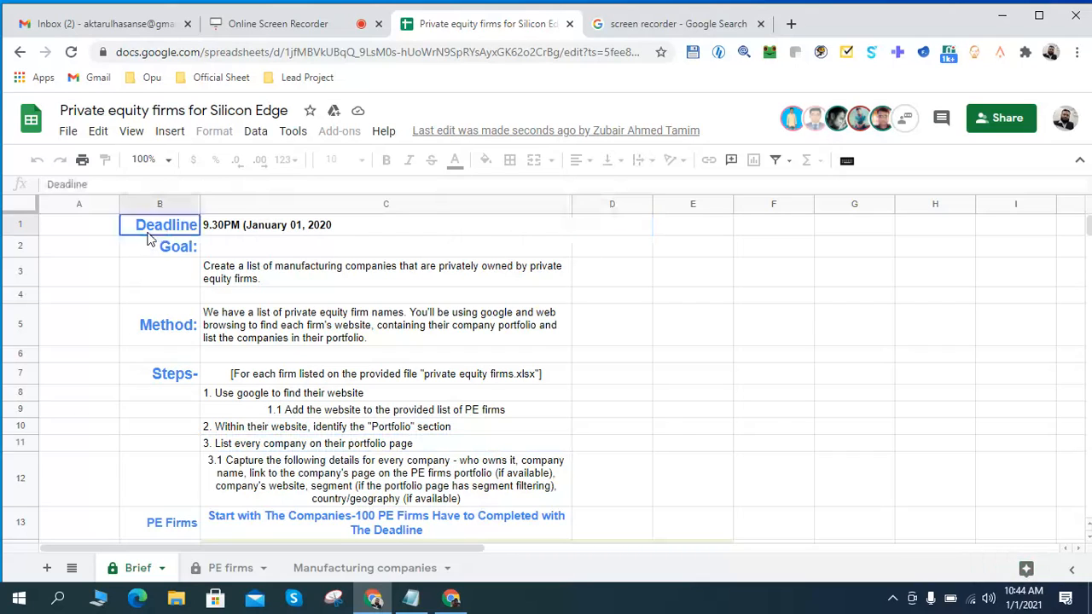
left_click(72, 230)
left_click(79, 256)
left_click(111, 277)
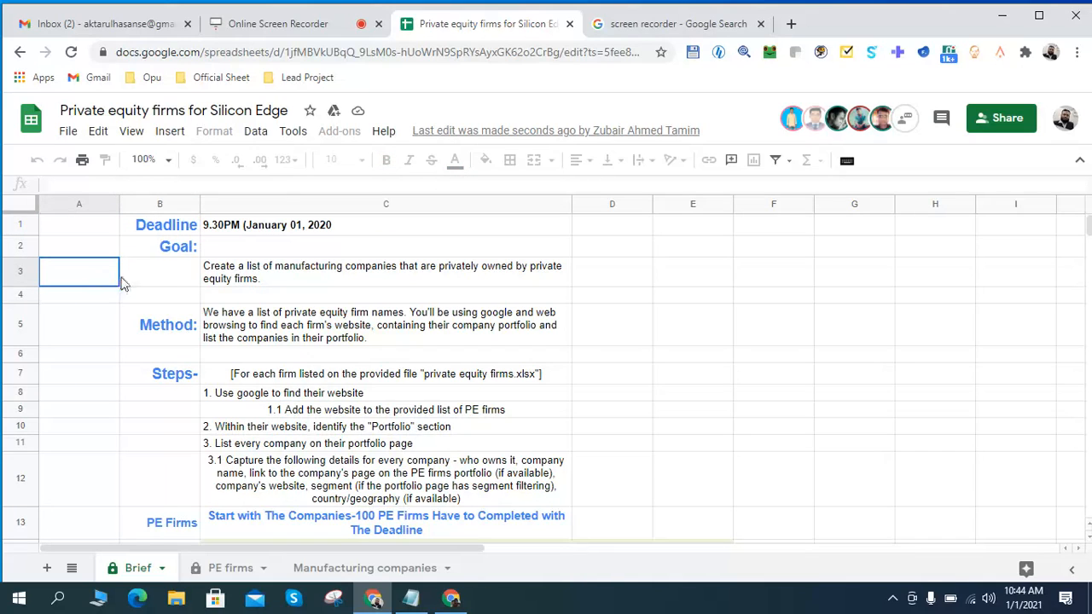
left_click(128, 281)
left_click(312, 251)
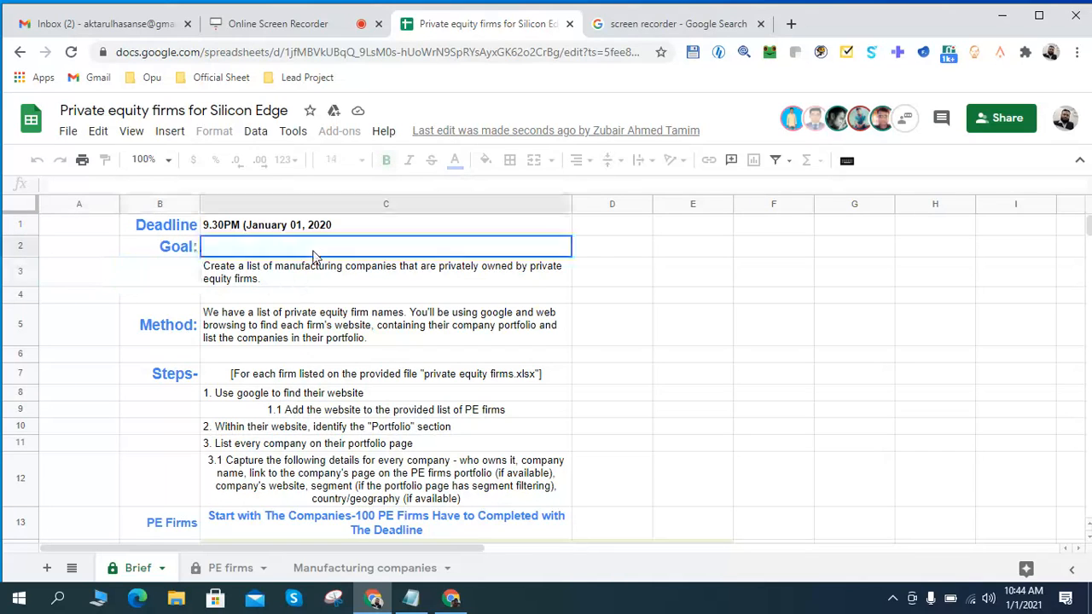
left_click(592, 255)
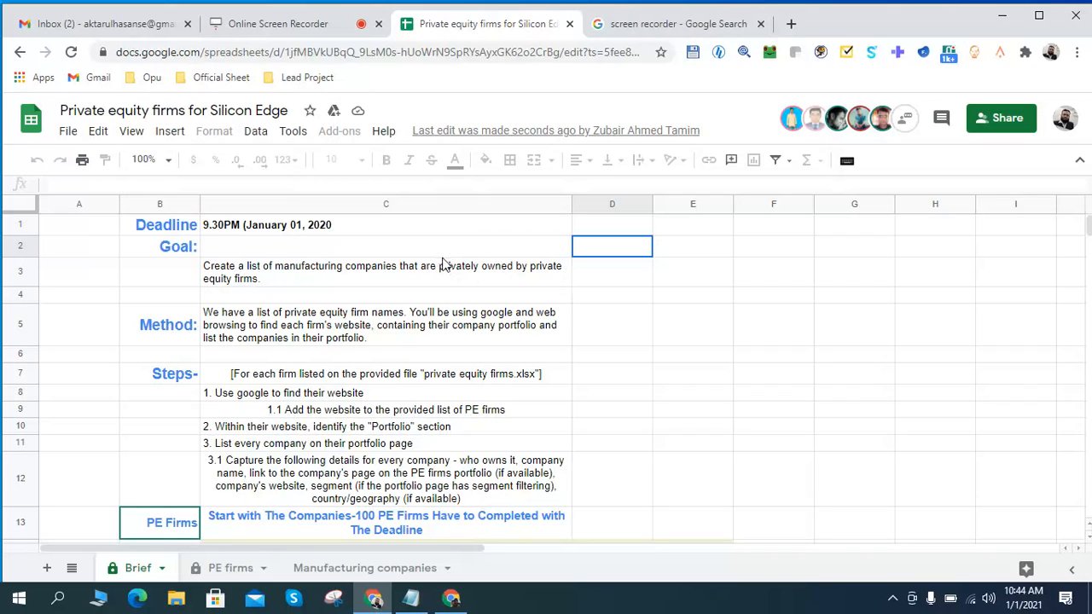
left_click(683, 256)
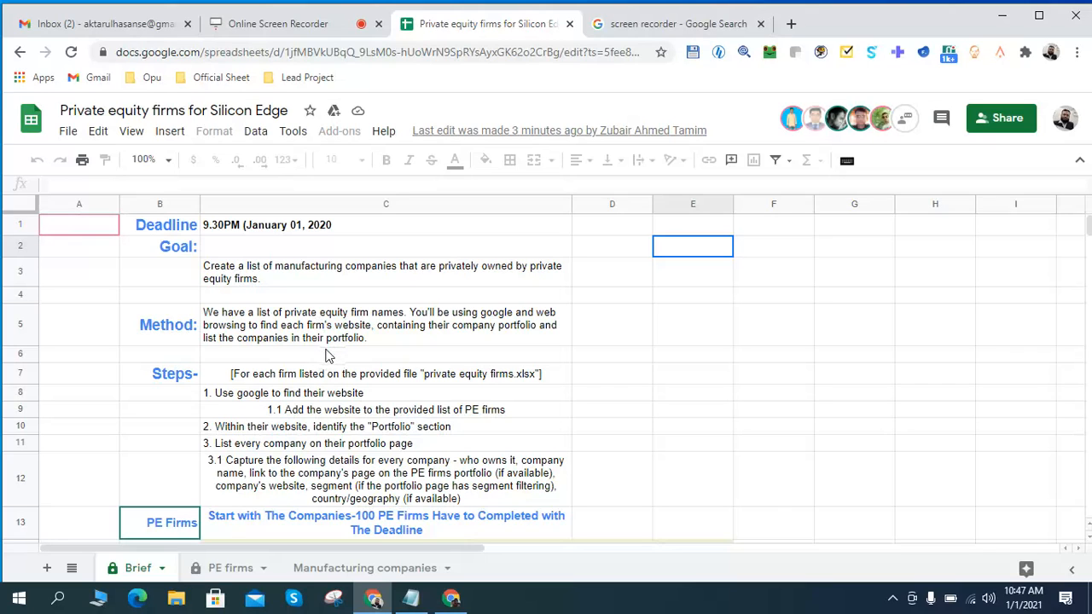
- Open the PE firms sheet and select the first company name at the start of the list
left_click(241, 573)
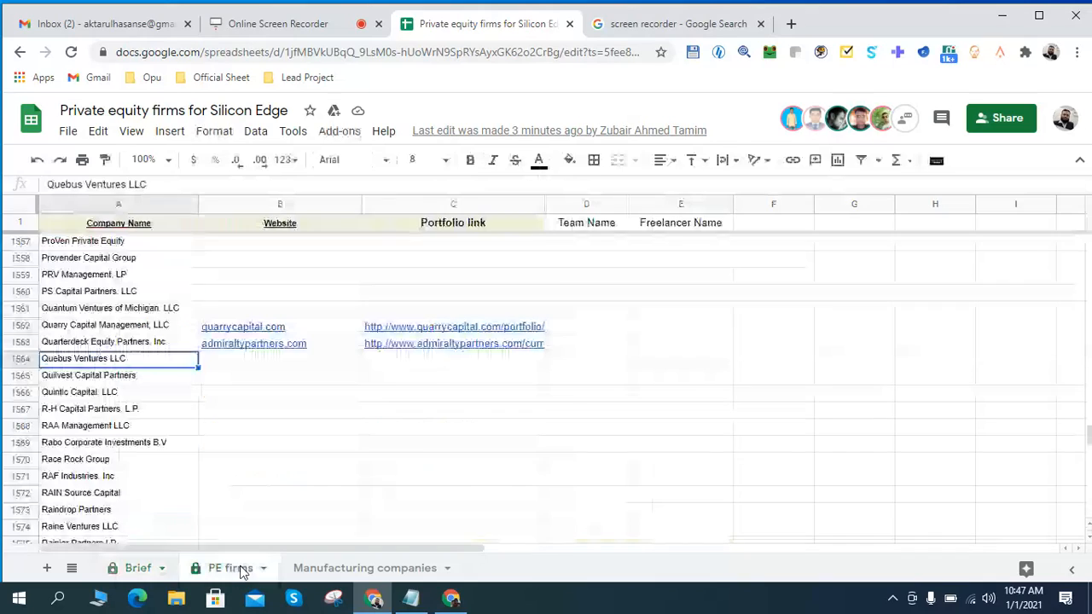
left_click_drag(1088, 437, 1088, 239)
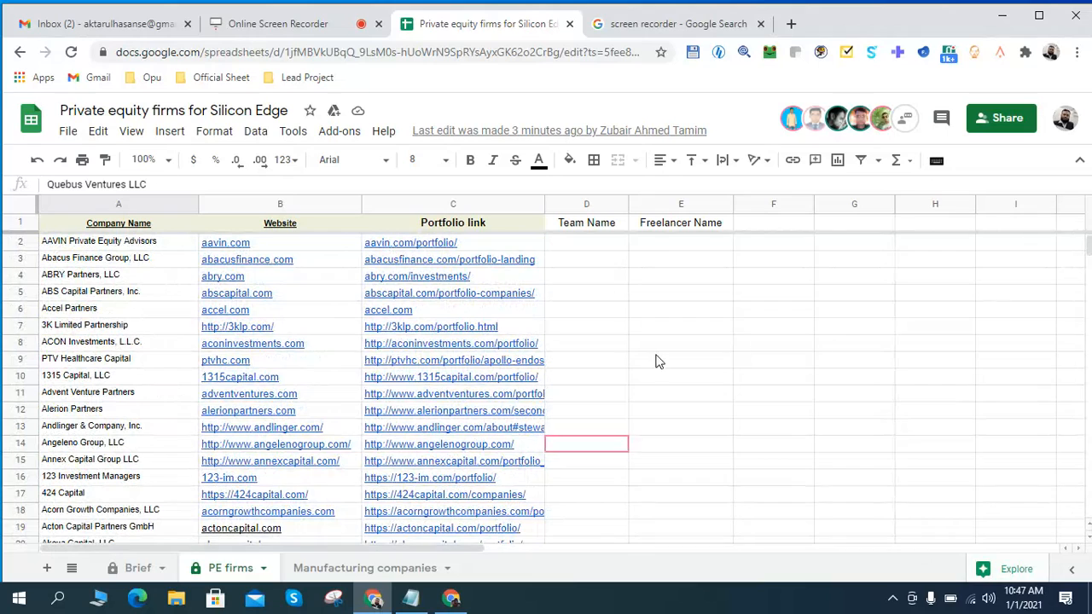
key("Down")
left_click(143, 247)
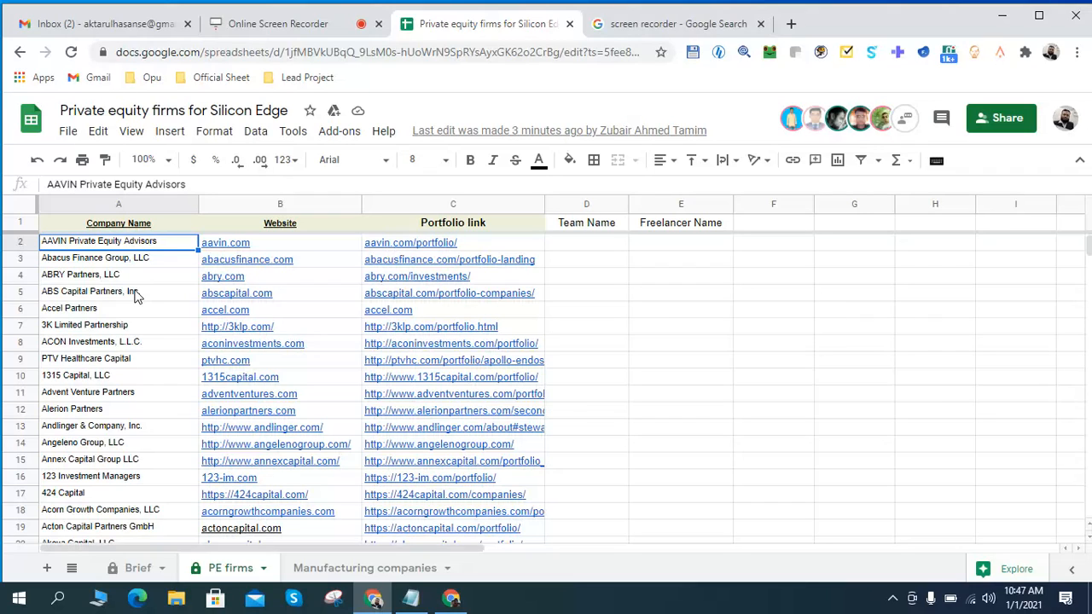
- Check step 1.1 of the Brief sheet about adding websites to the list of PE firms
left_click(123, 567)
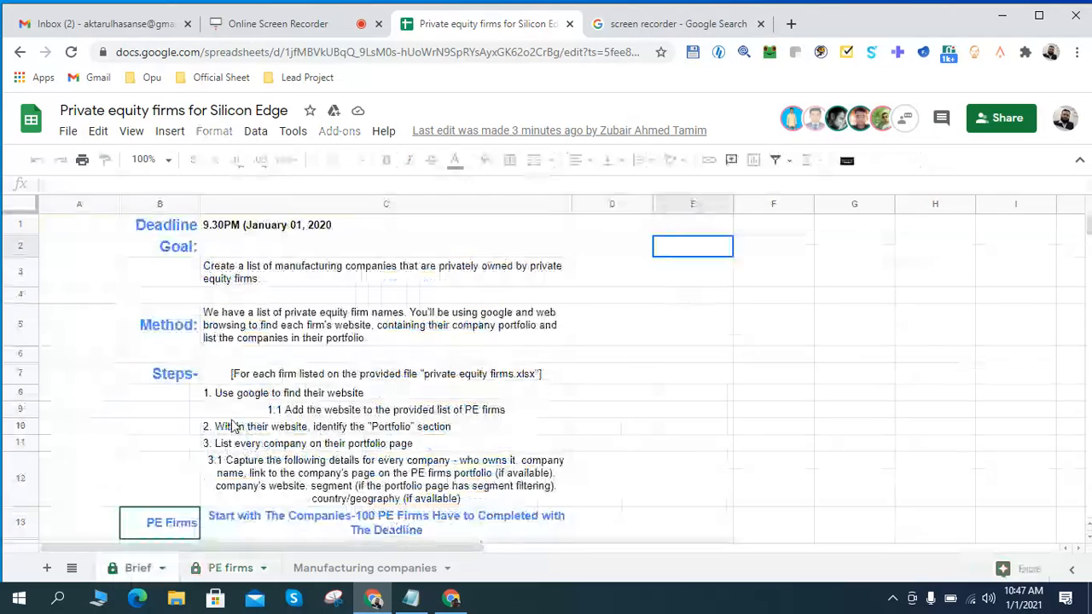
left_click(351, 413)
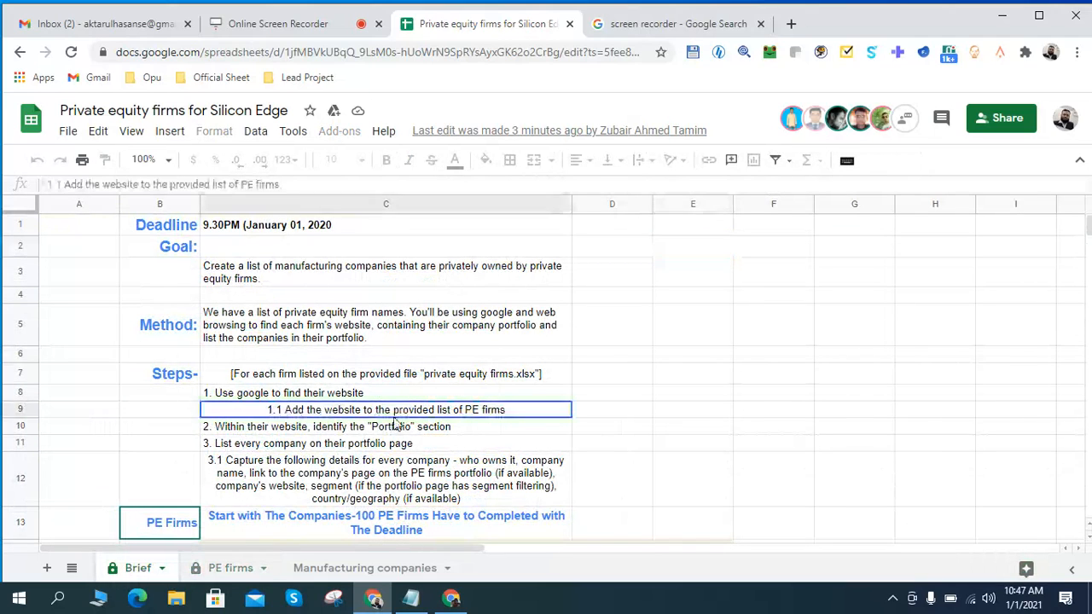
left_click(717, 432)
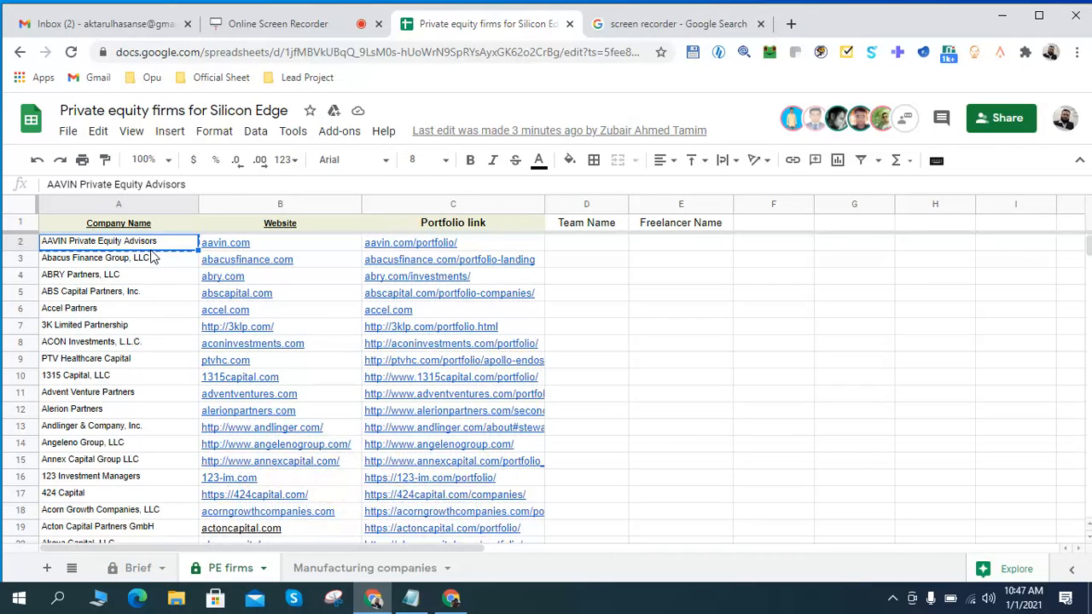
- Search Google for the first listed firm, AAVIN Private Equity Advisors
left_click(672, 23)
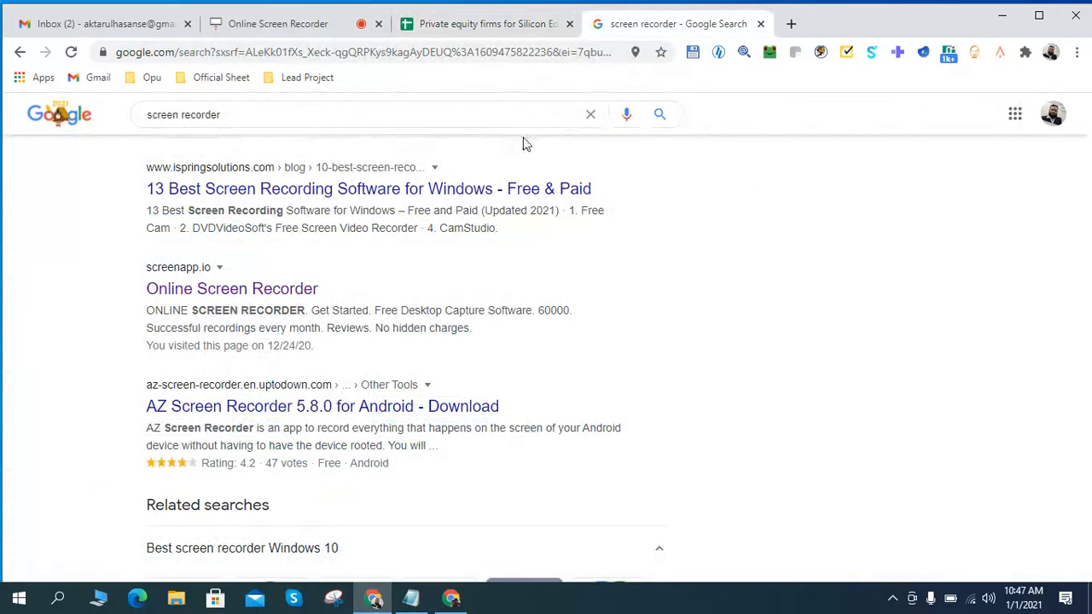
left_click(591, 114)
type("AAVIN Private Equity Advisors")
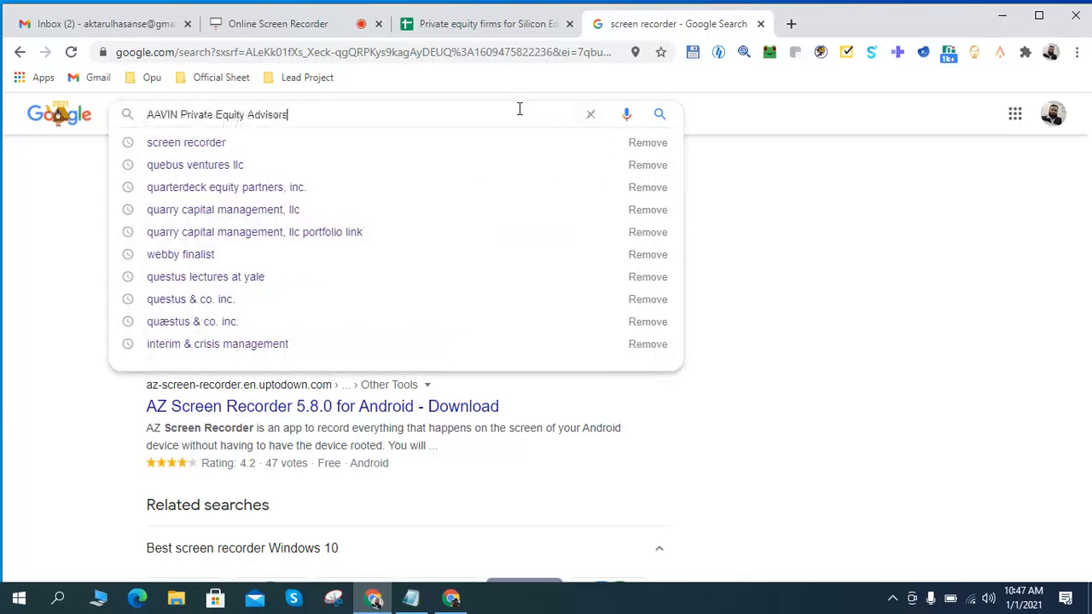
key("Return")
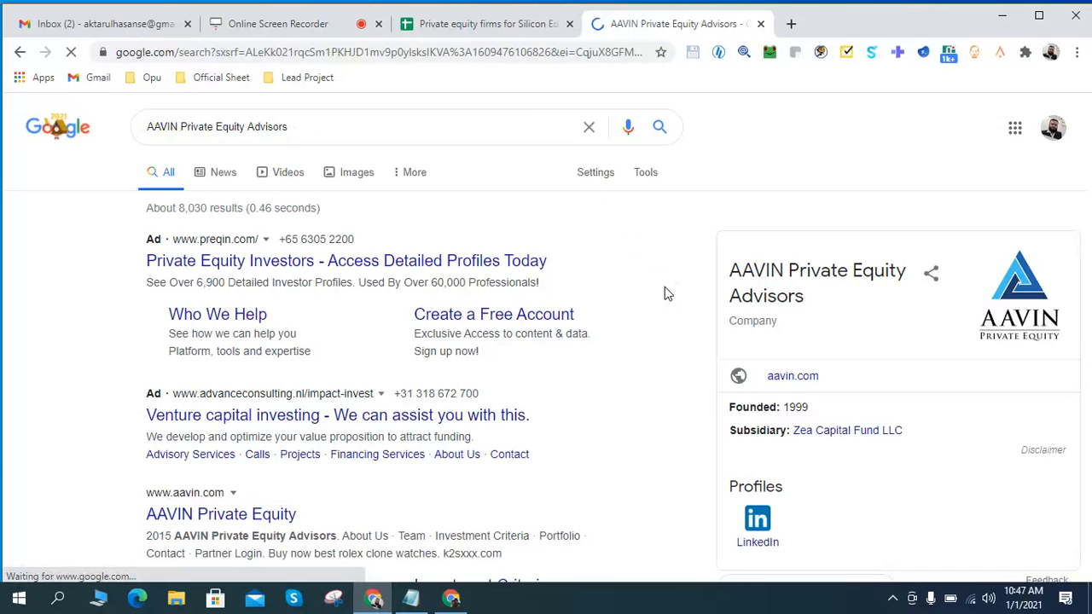
- Open the AAVIN Private Equity website from the search results in a new tab
scroll(668, 294, "down", 2)
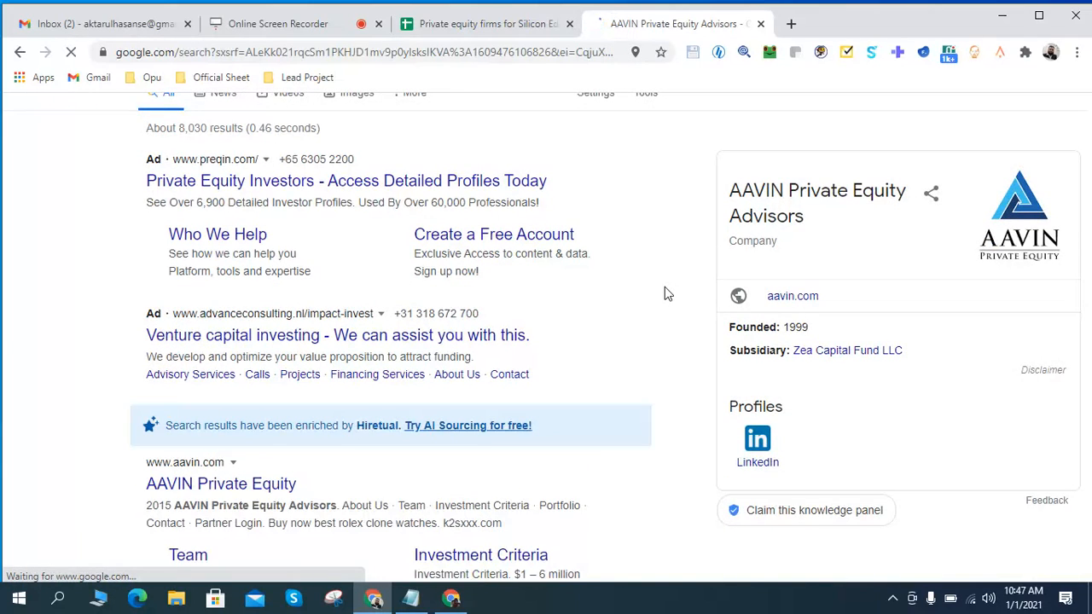
scroll(667, 294, "down", 2)
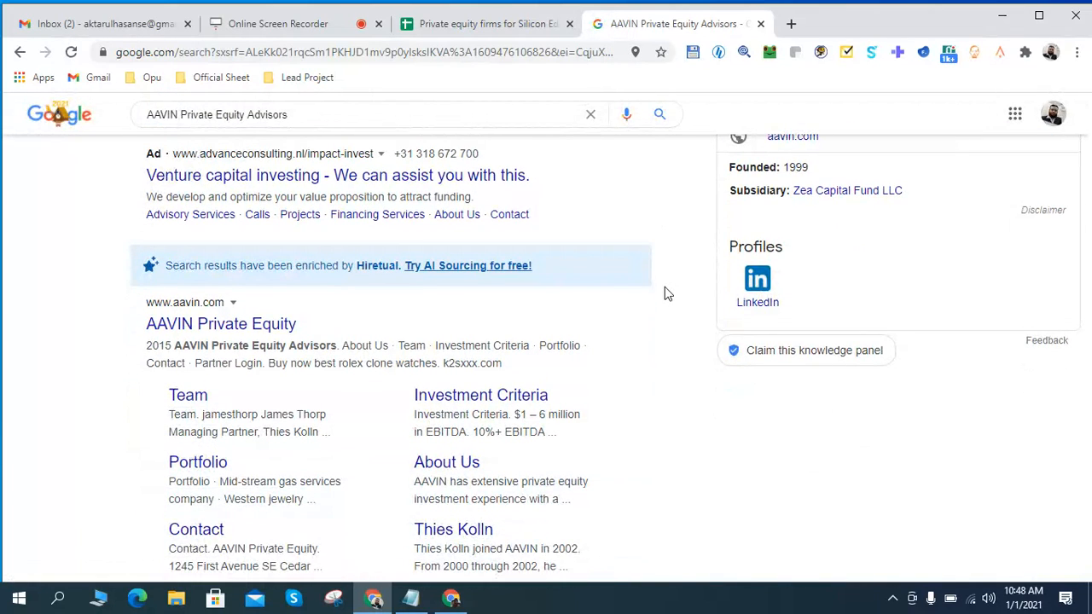
scroll(601, 294, "down", 1)
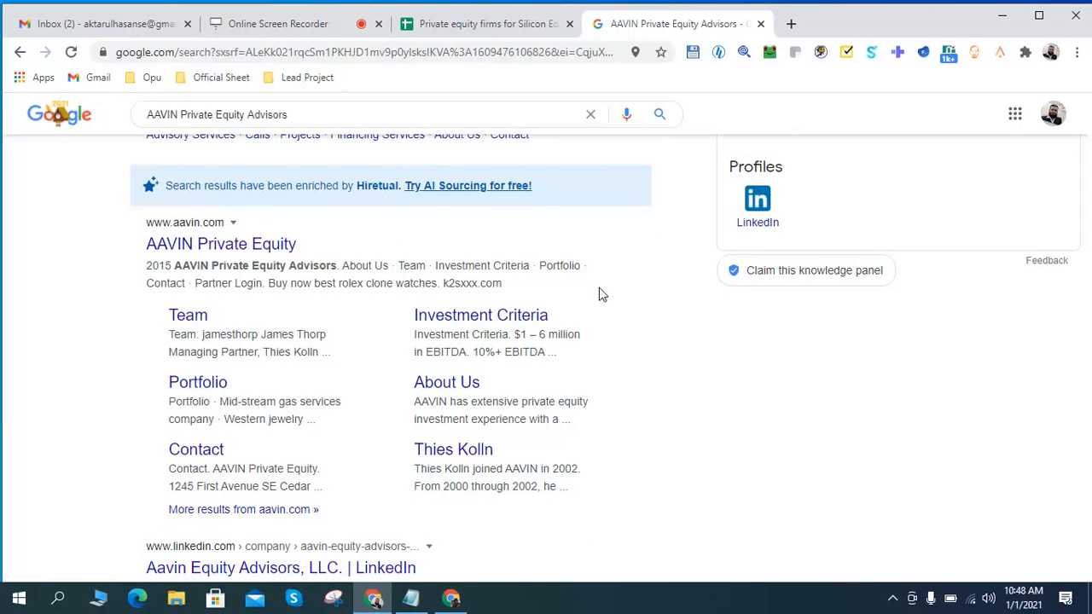
right_click(258, 249)
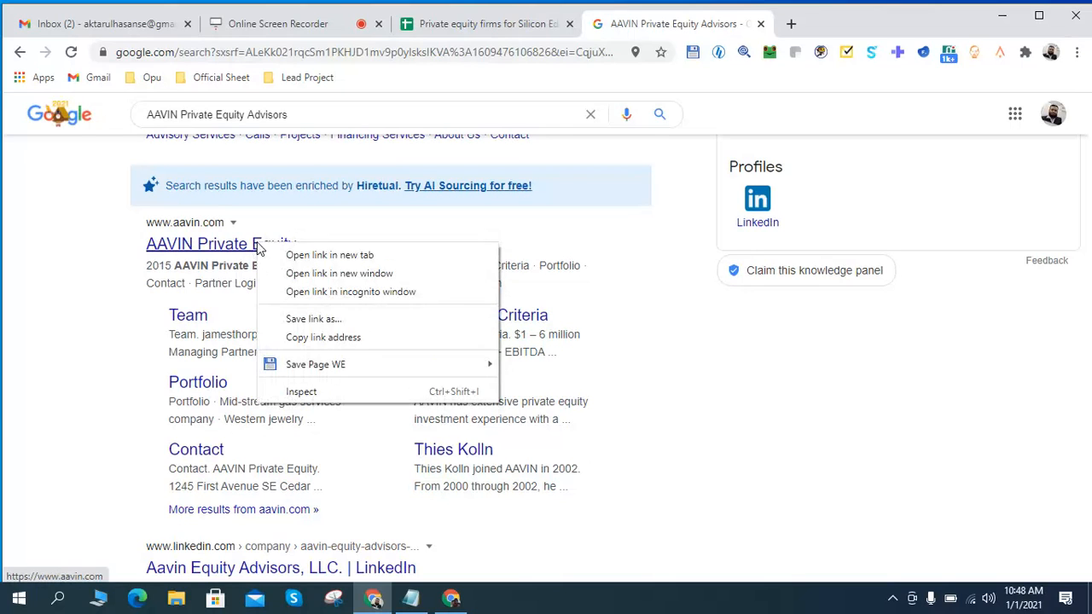
left_click(324, 256)
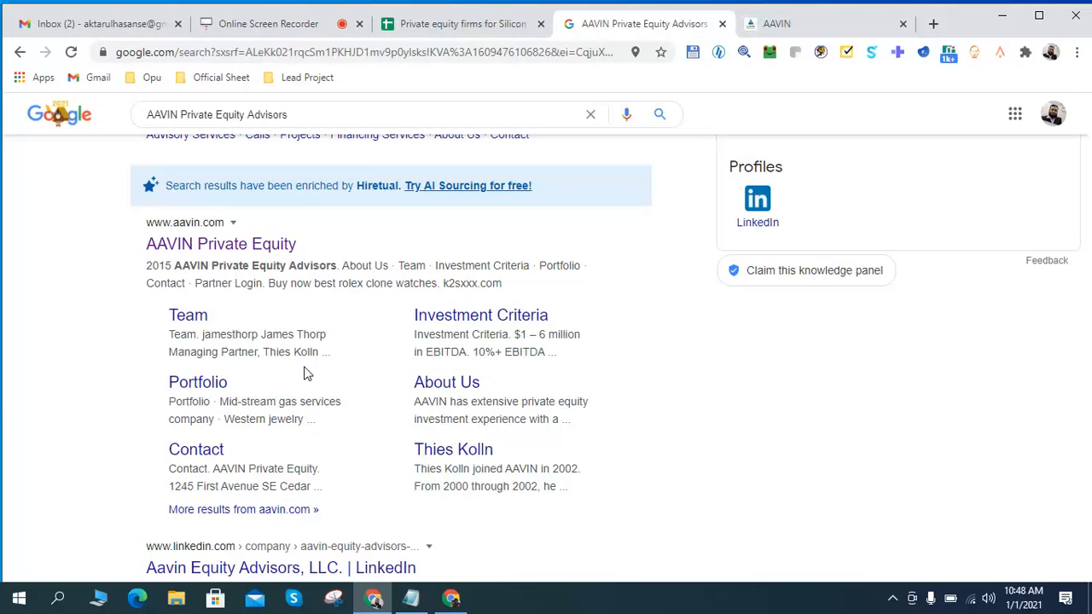
- Open the Portfolio page of the AAVIN website and look through all the companies listed on it
left_click(220, 384)
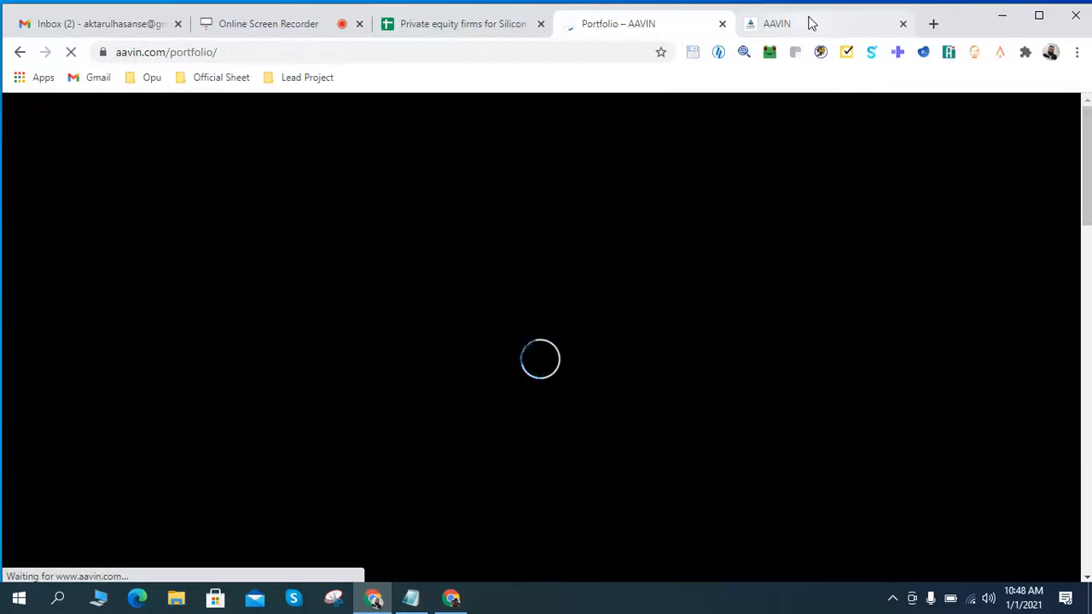
left_click(810, 23)
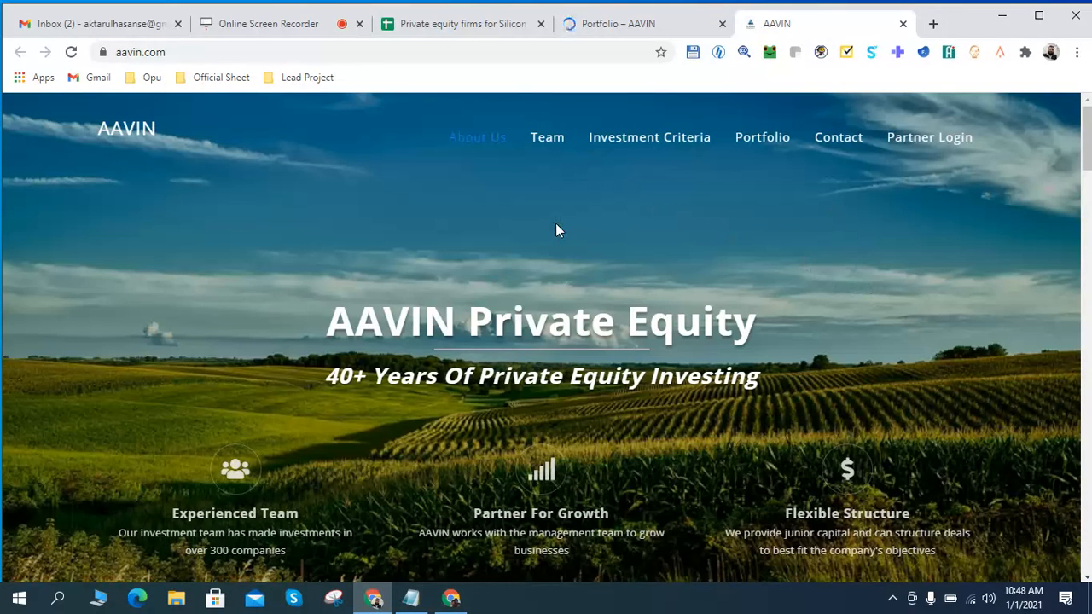
left_click(772, 151)
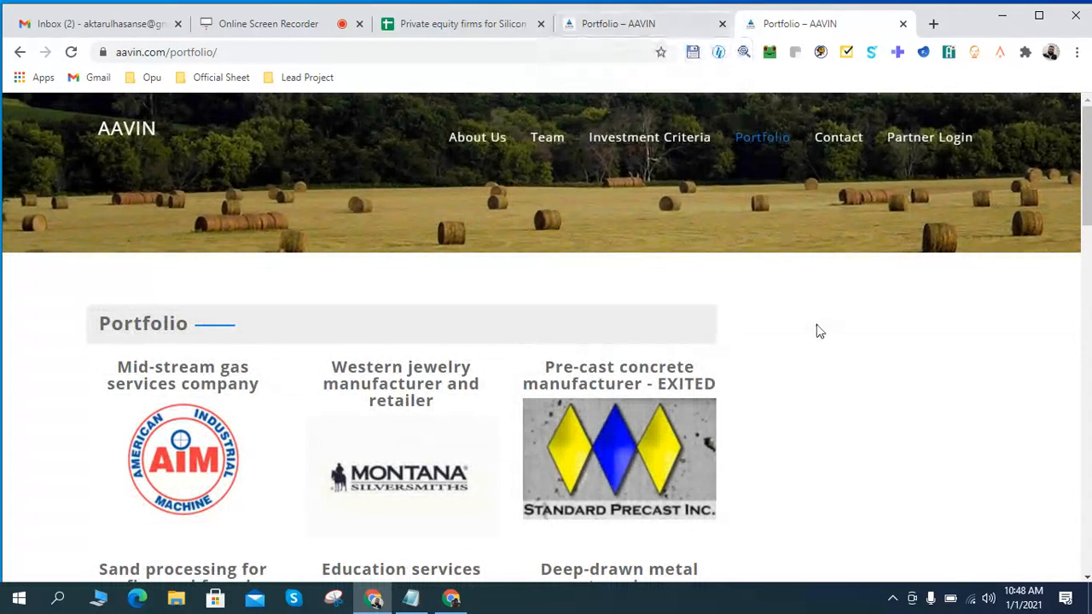
scroll(817, 333, "down", 2)
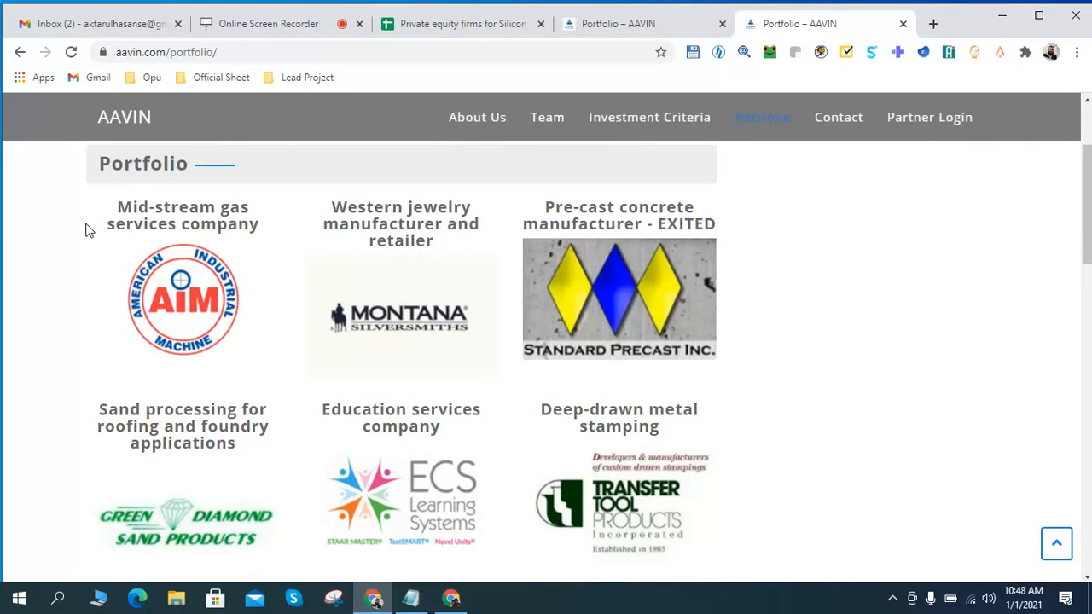
scroll(86, 231, "down", 9)
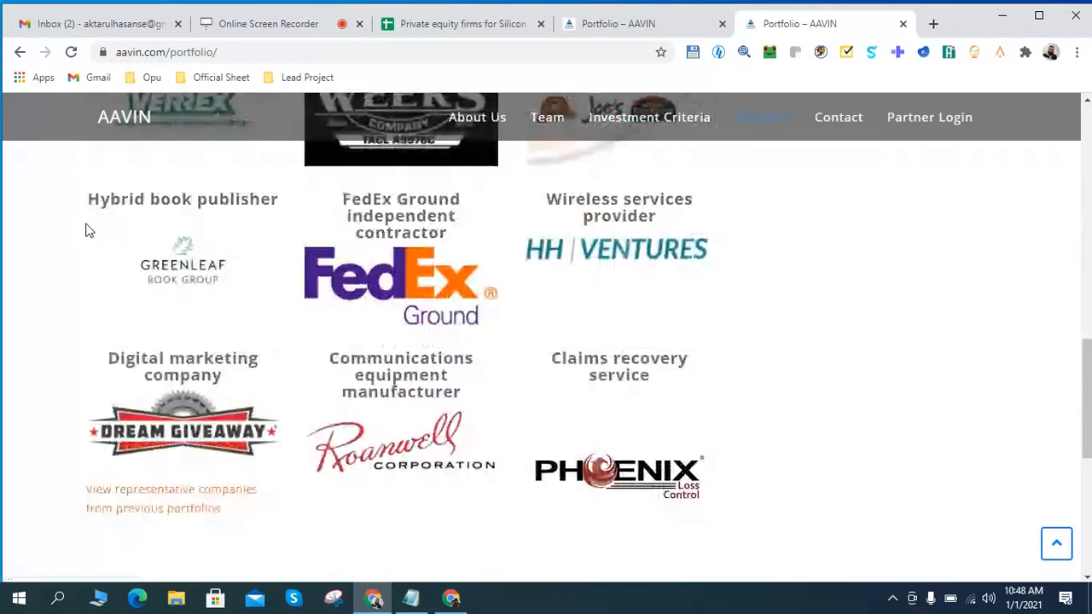
scroll(85, 230, "down", 4)
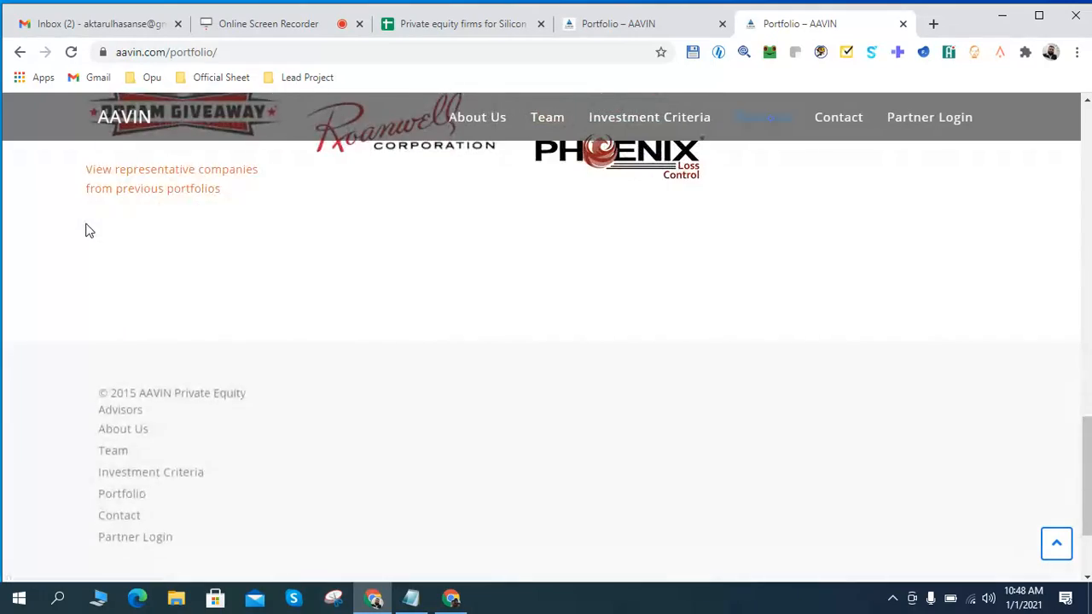
scroll(86, 230, "up", 13)
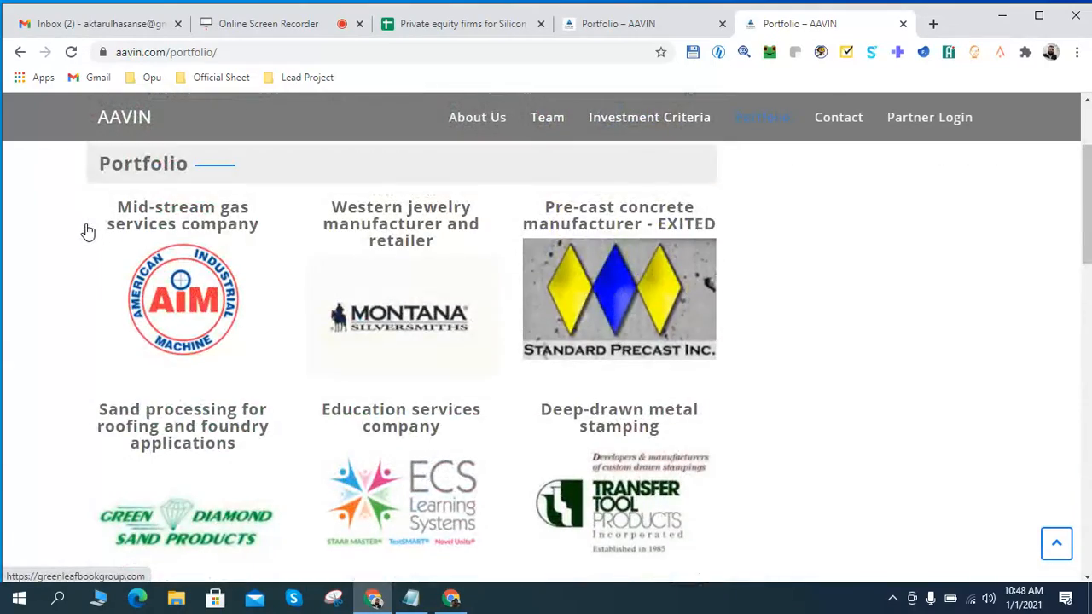
scroll(85, 229, "up", 2)
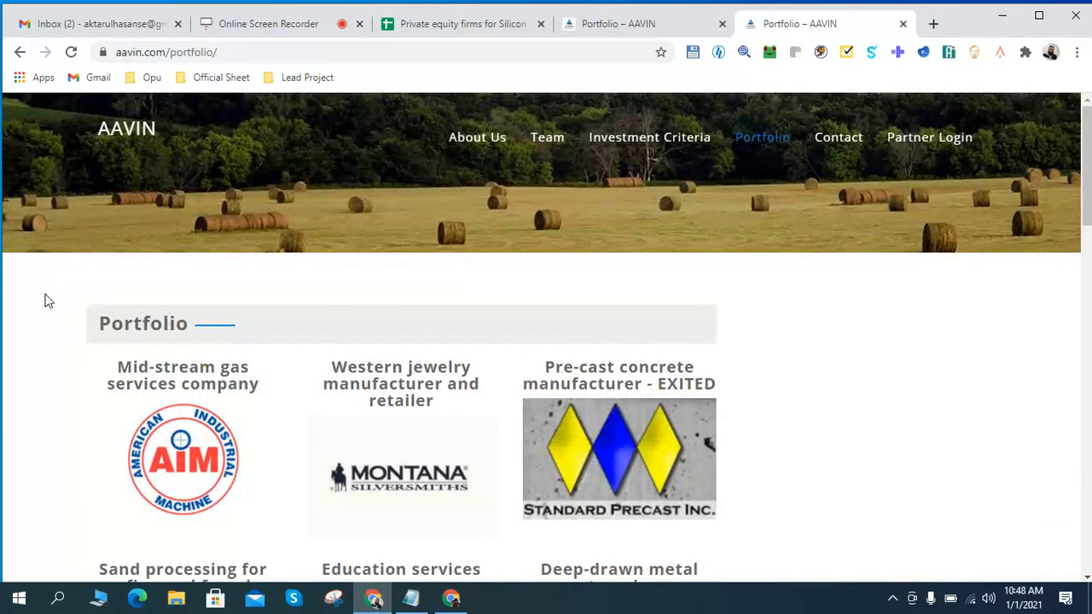
- Open the website of the American Industrial Machine portfolio company in a new tab and view it
scroll(45, 300, "down", 2)
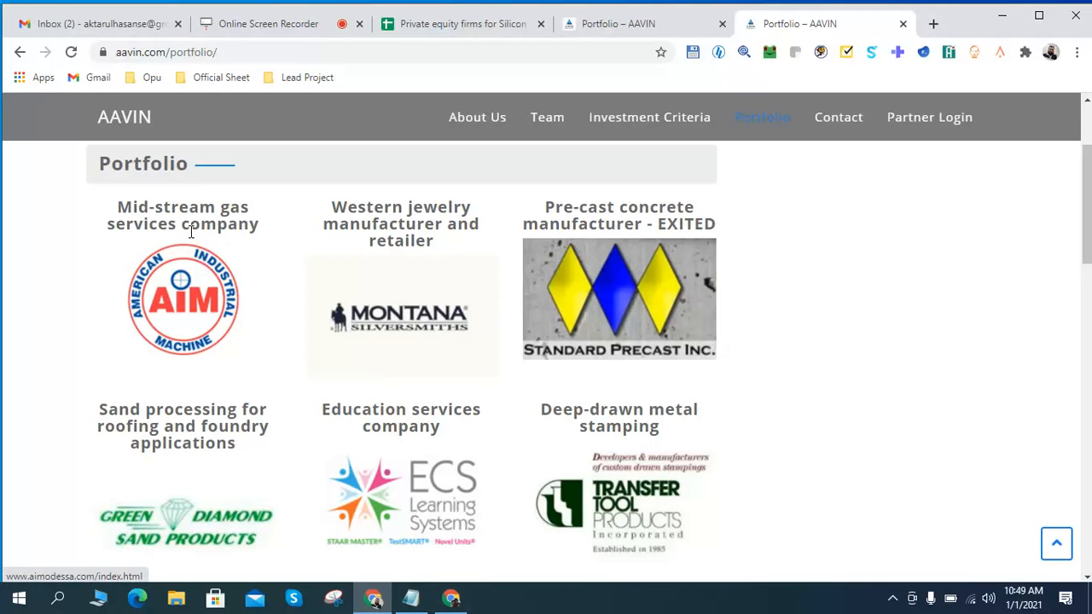
right_click(174, 289)
left_click(248, 294)
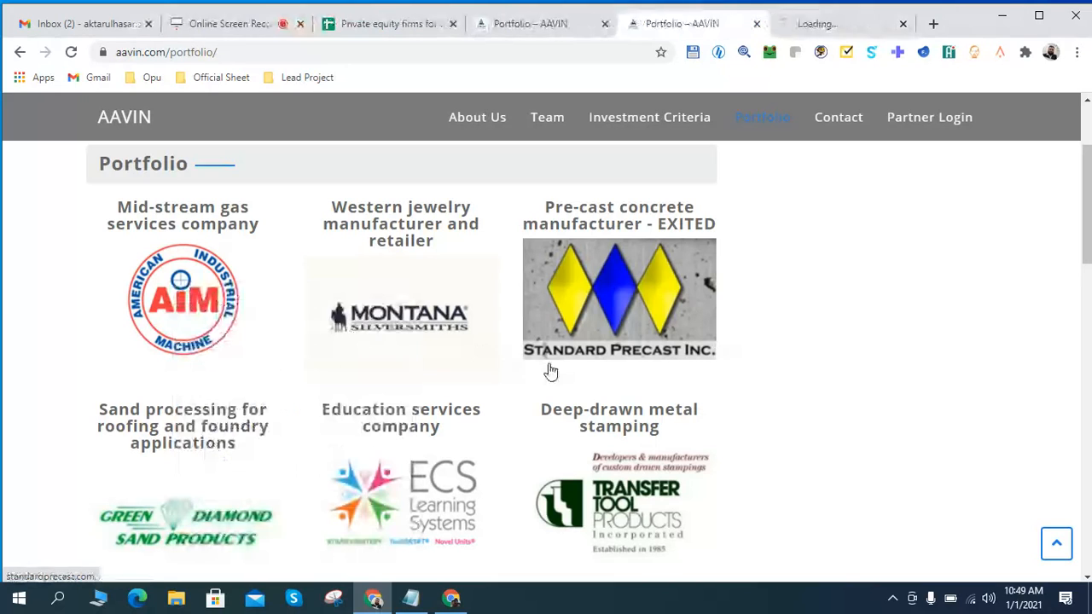
left_click(824, 24)
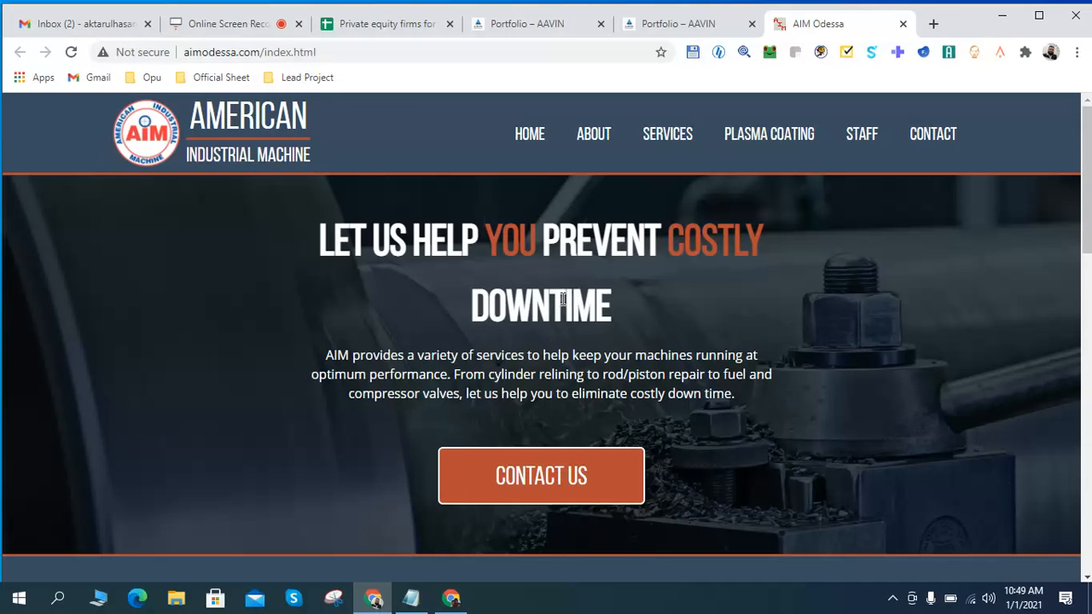
- Copy the heading "Mid-stream gas services company" from AAVIN's portfolio page and return to the Private equity firms spreadsheet
left_click(690, 23)
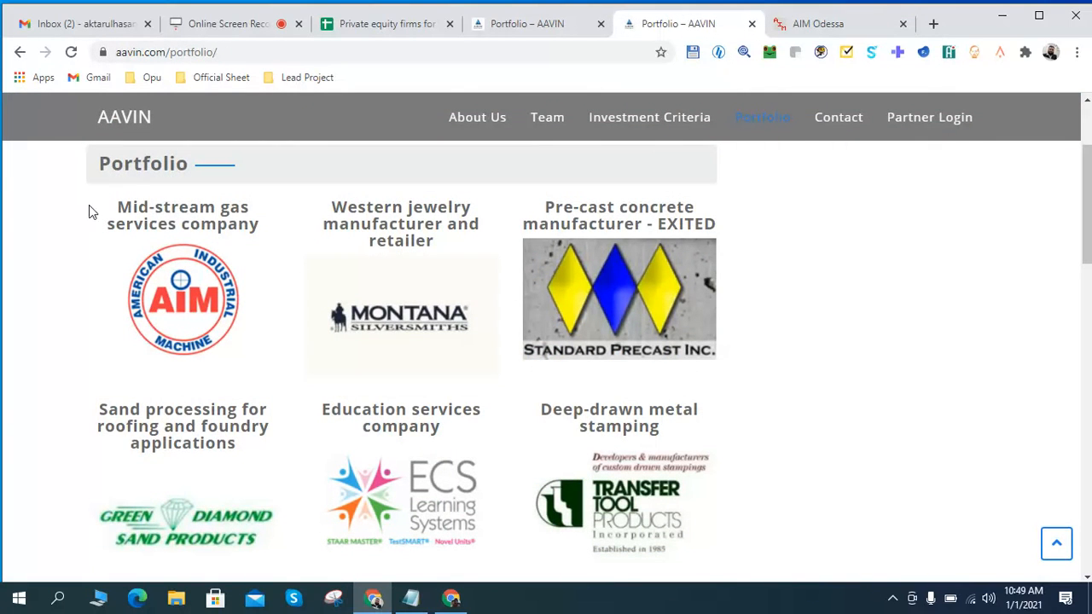
left_click_drag(92, 209, 242, 208)
right_click(239, 211)
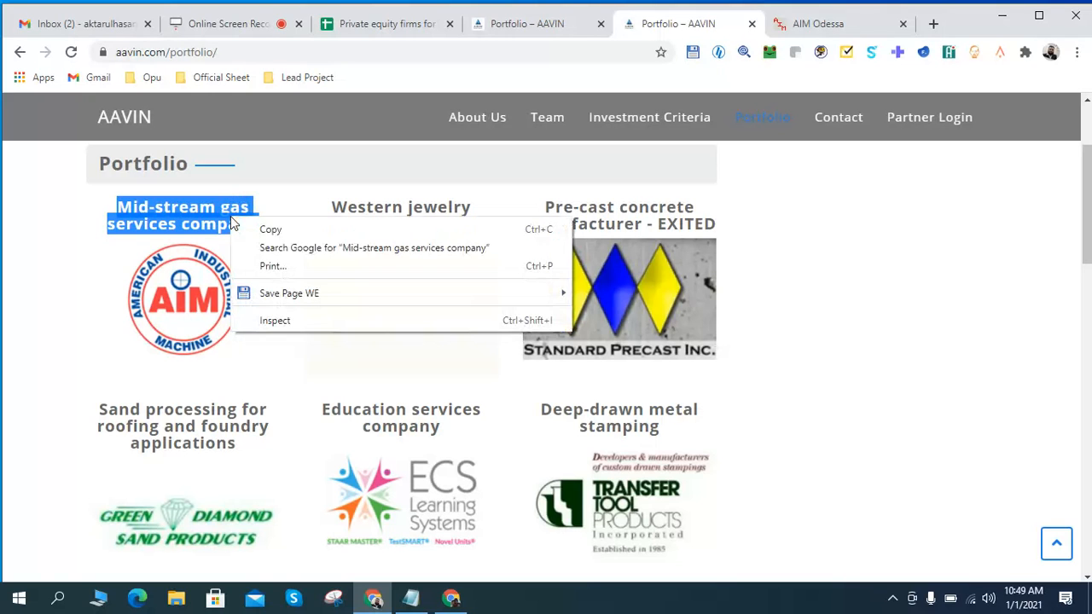
left_click(265, 228)
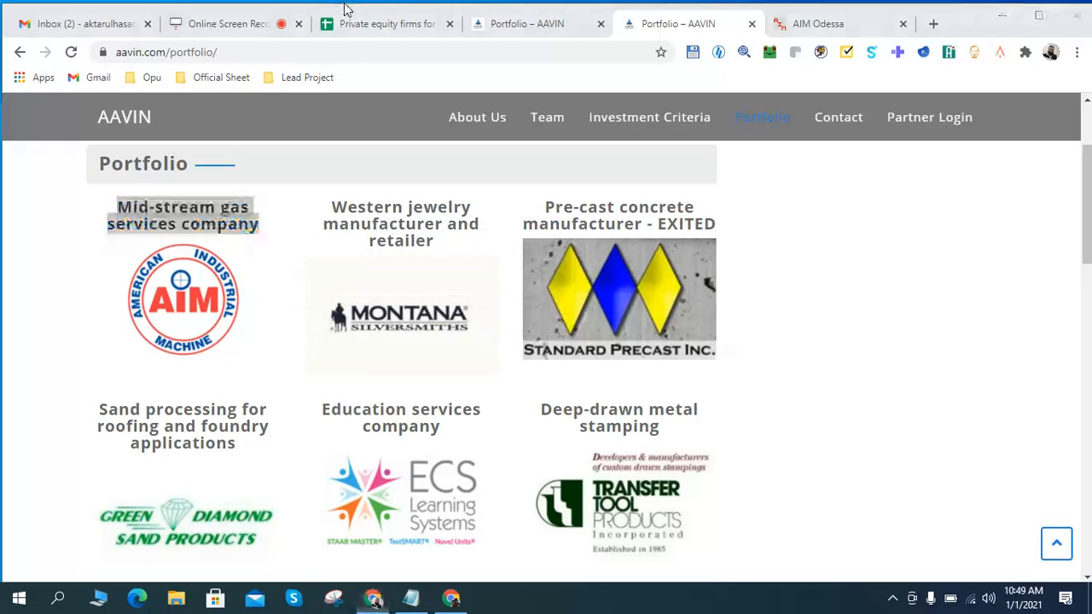
left_click(388, 24)
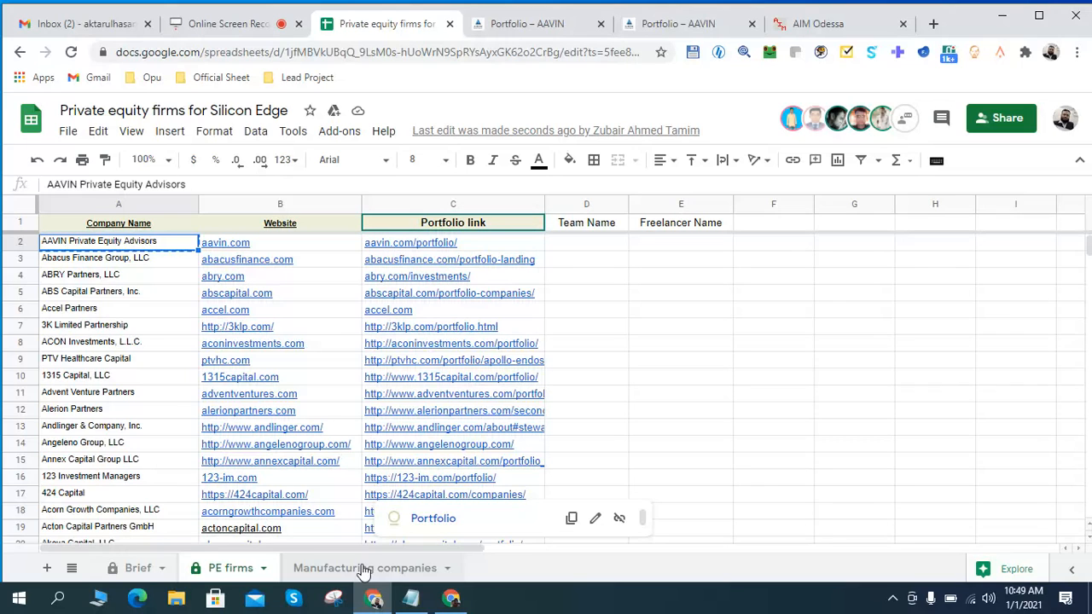
- Enter "Mid-stream gas services company" as the company name in row 33 of the Manufacturing companies sheet
left_click(364, 568)
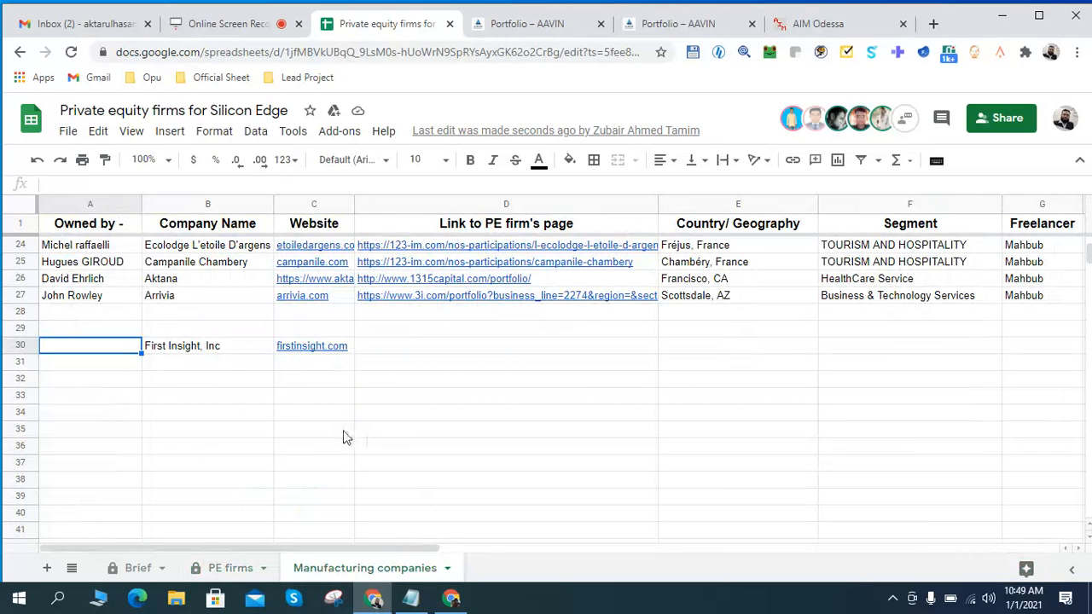
left_click(203, 410)
scroll(273, 463, "down", 2)
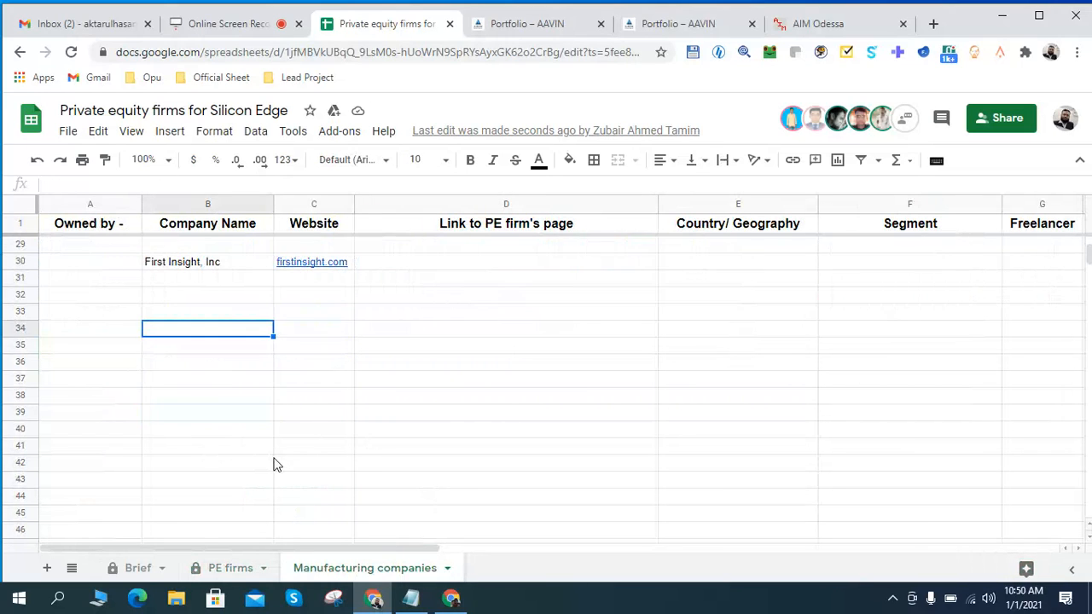
left_click(221, 314)
double_click(224, 315)
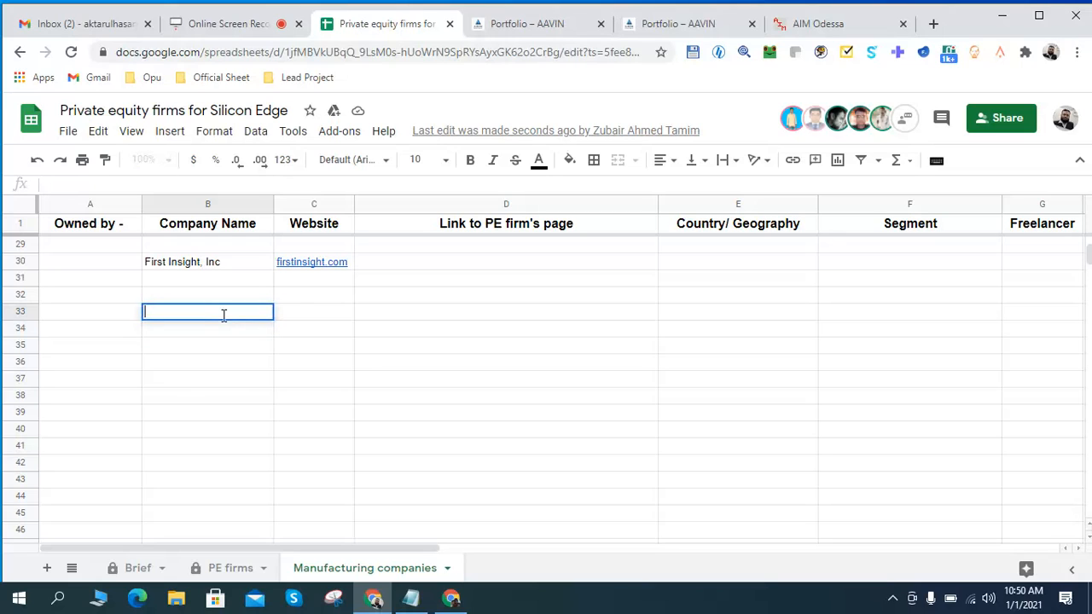
key("ctrl+v")
left_click(362, 316)
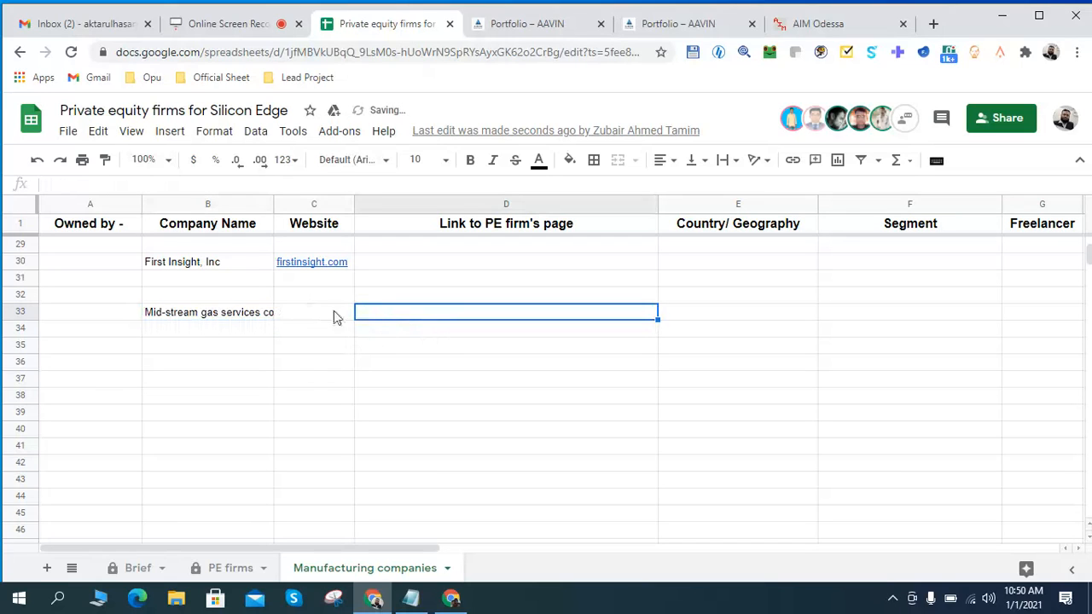
- Copy the domain aimodessa.com/ from the AIM Odessa page's address and enter it as the website in row 33 of the Manufacturing companies sheet
left_click(308, 318)
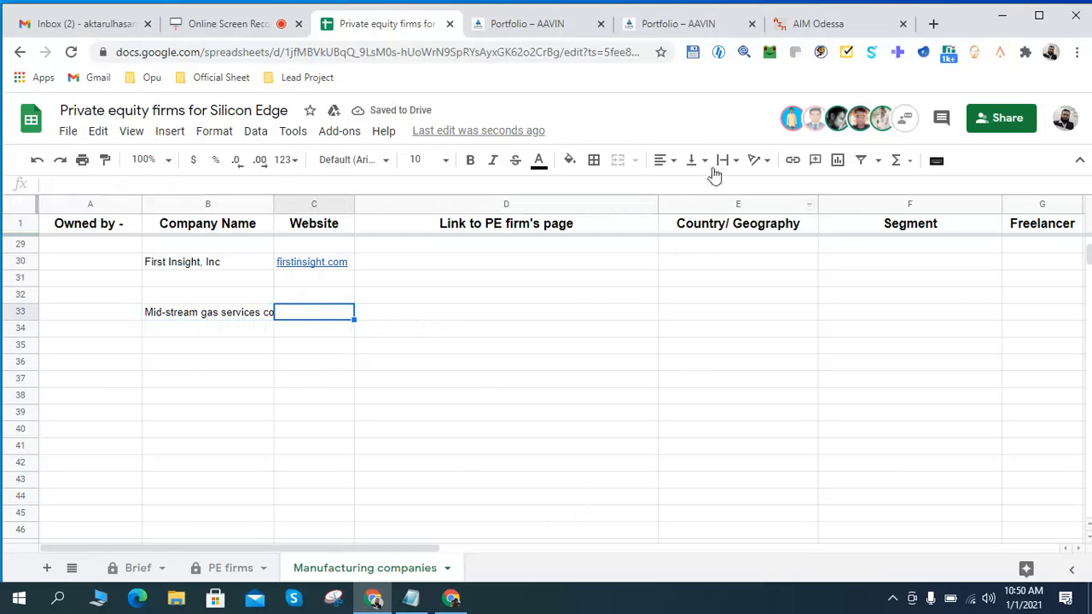
left_click(806, 28)
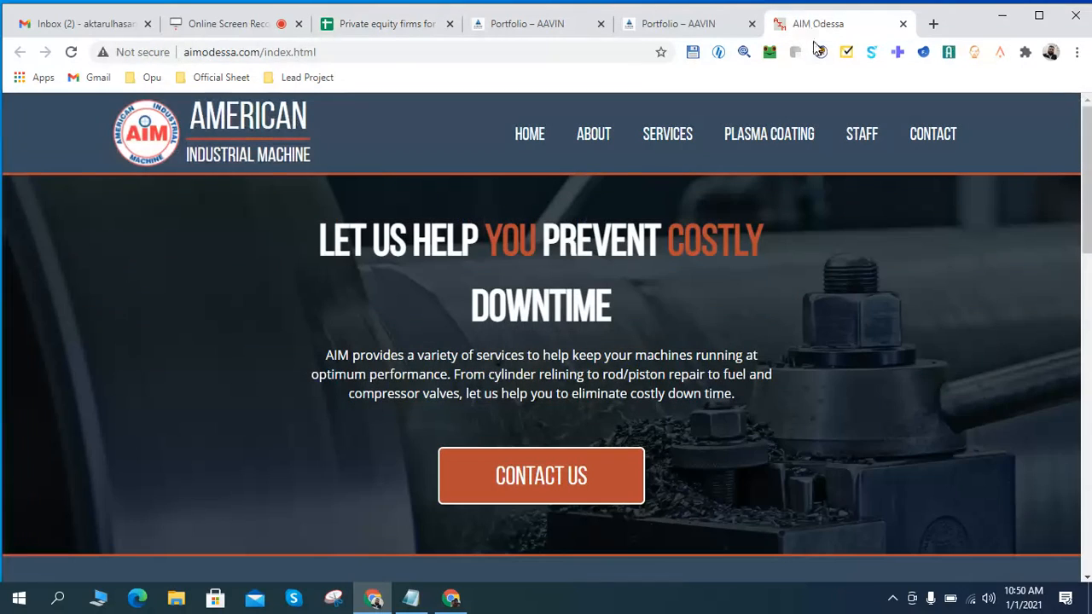
left_click(262, 53)
left_click(261, 52)
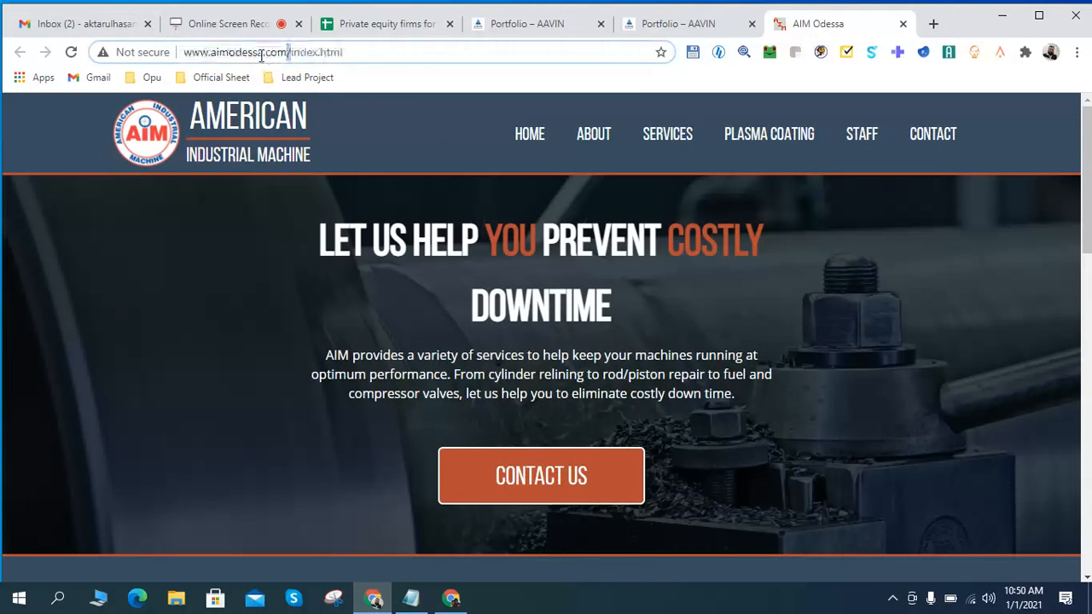
left_click_drag(291, 53, 210, 51)
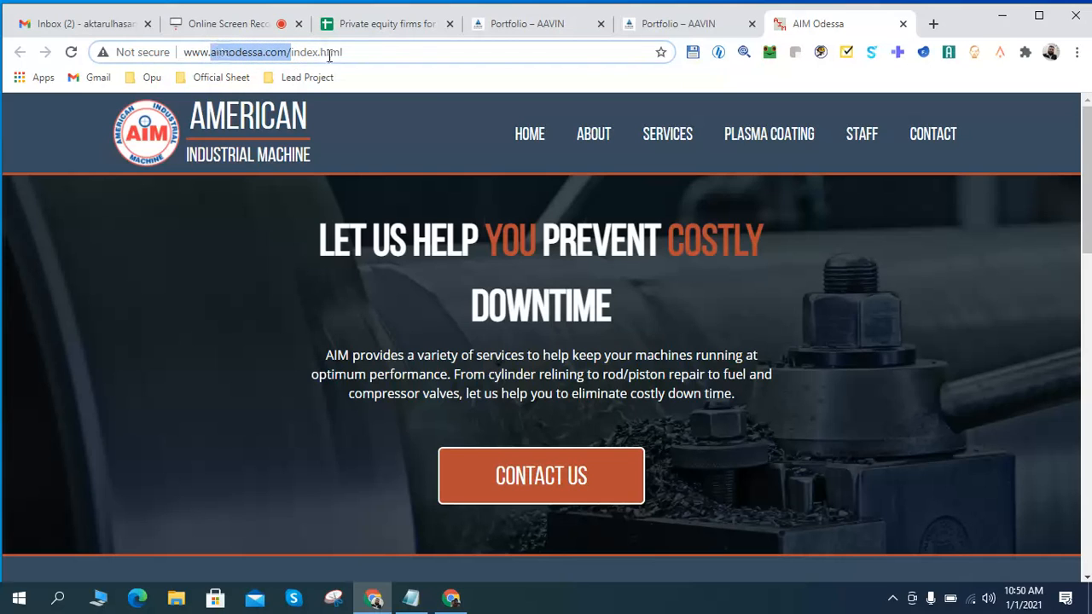
left_click(391, 25)
double_click(322, 316)
key("ctrl+v")
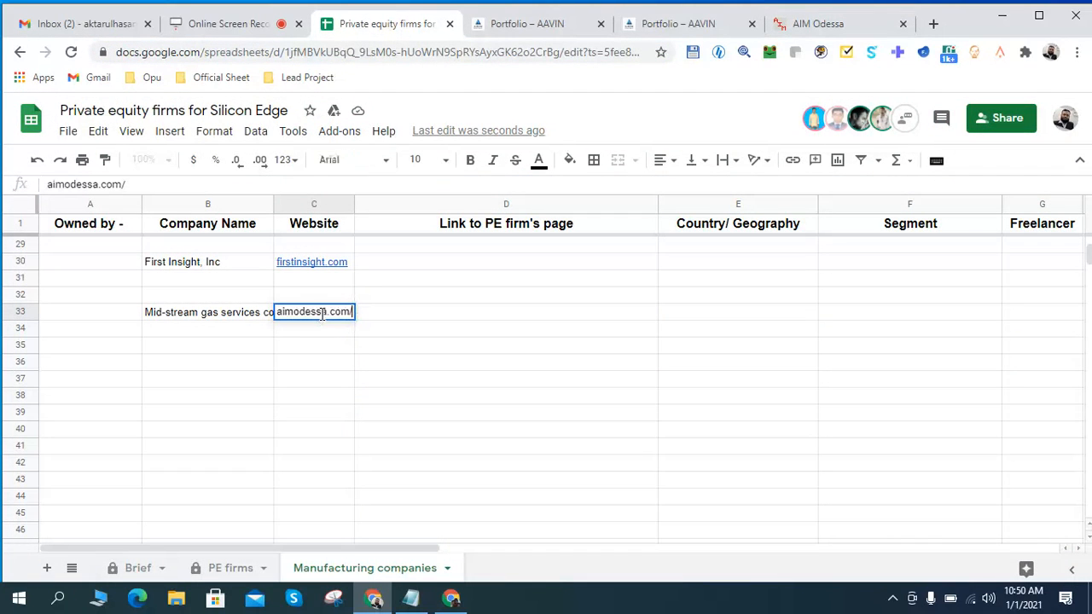
left_click(428, 331)
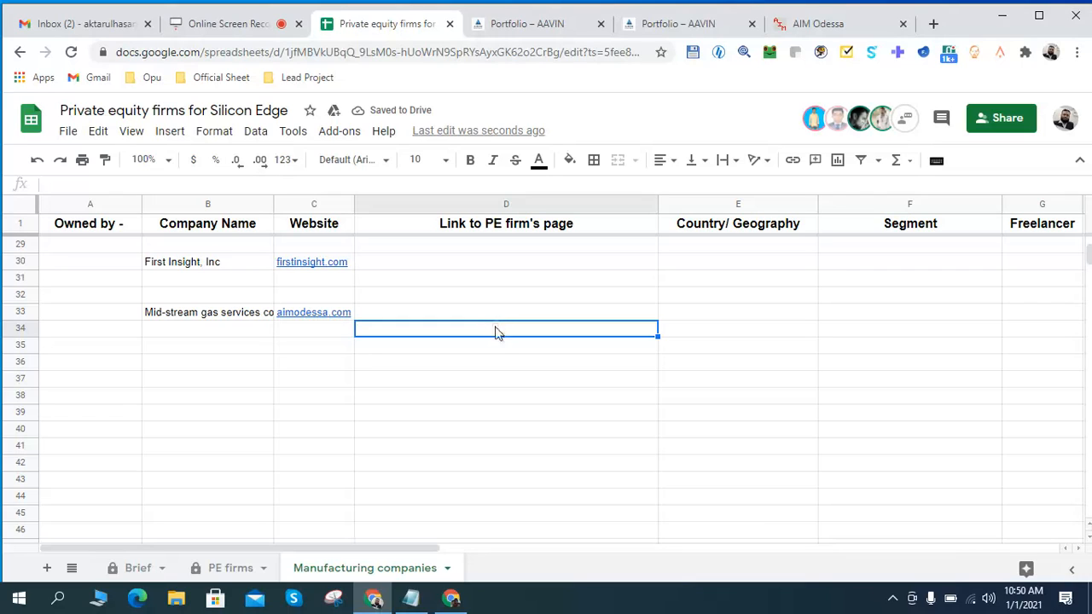
left_click(408, 315)
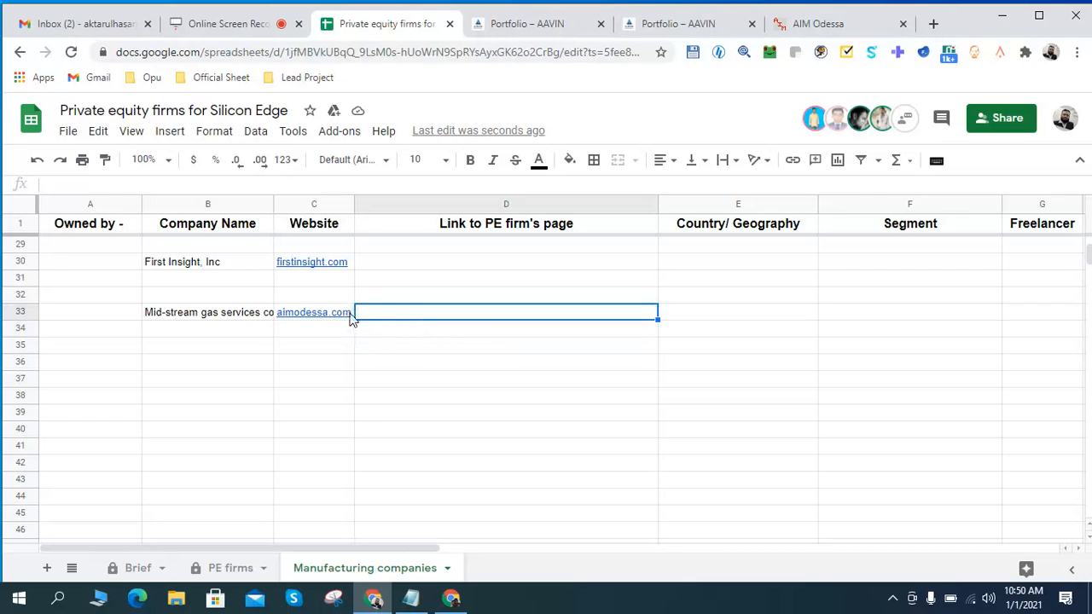
left_click(209, 314)
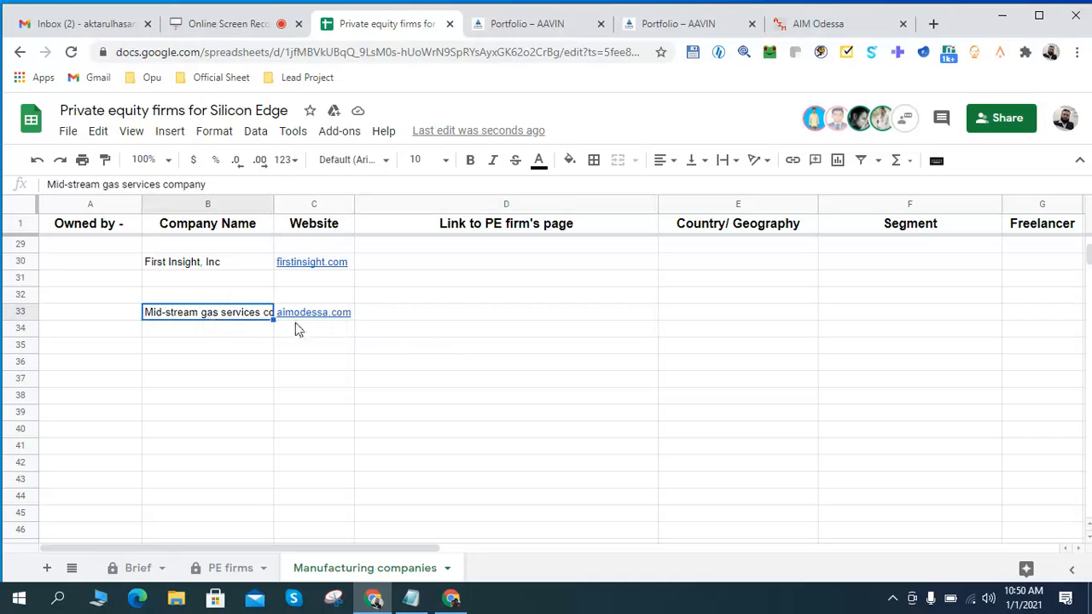
left_click(429, 317)
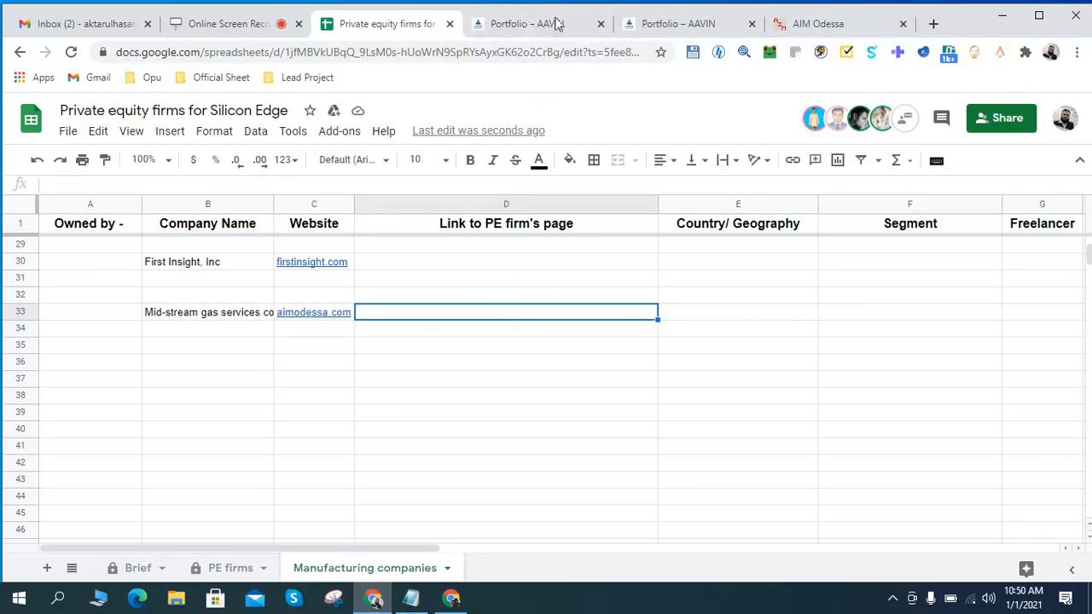
left_click(631, 22)
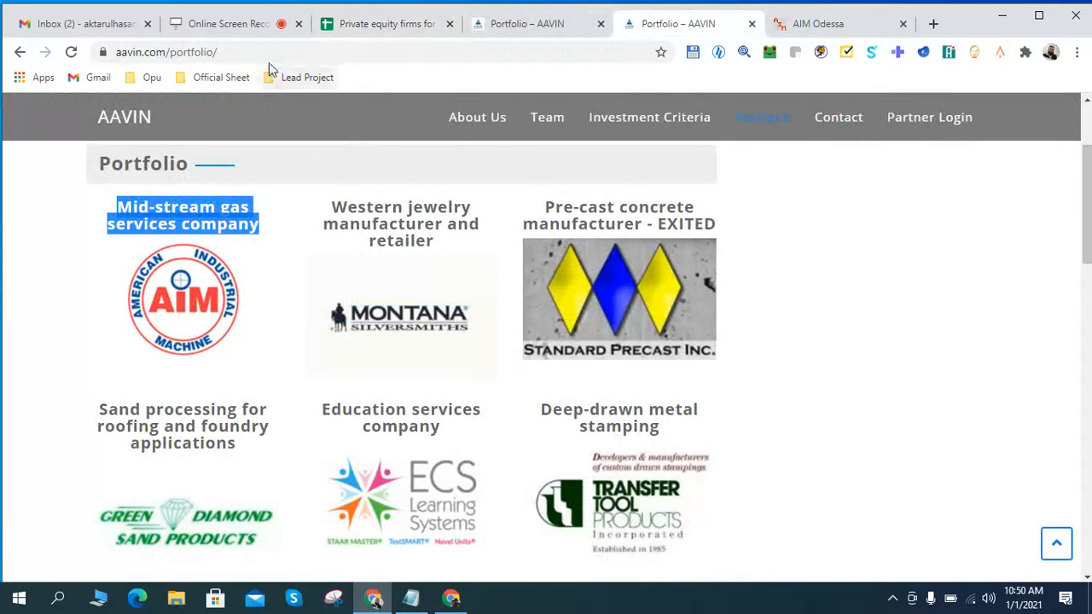
left_click(219, 51)
right_click(212, 57)
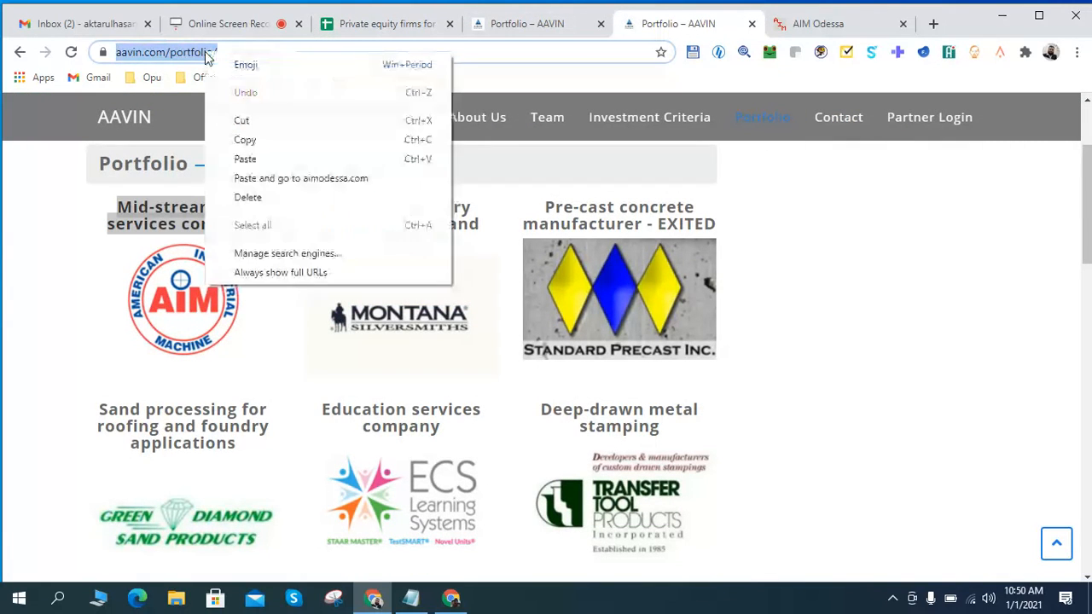
left_click(246, 139)
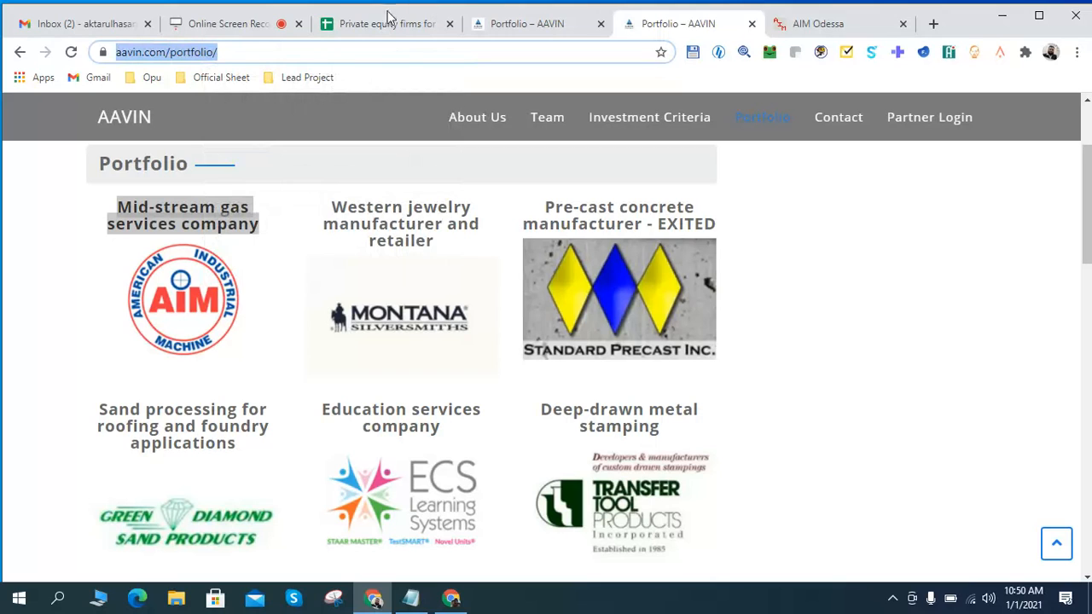
left_click(398, 26)
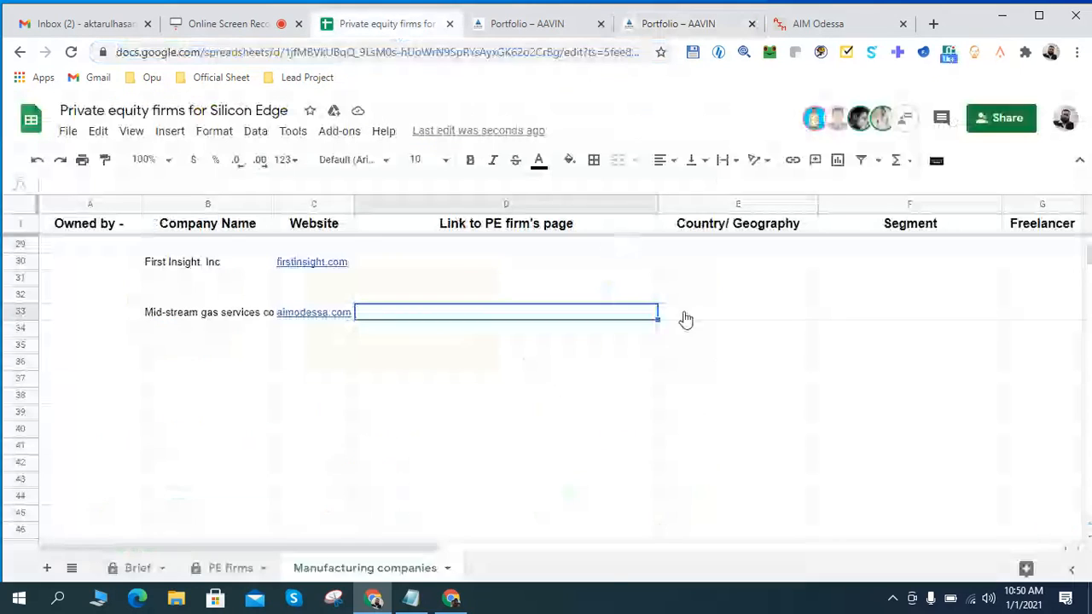
double_click(544, 314)
key("ctrl+v")
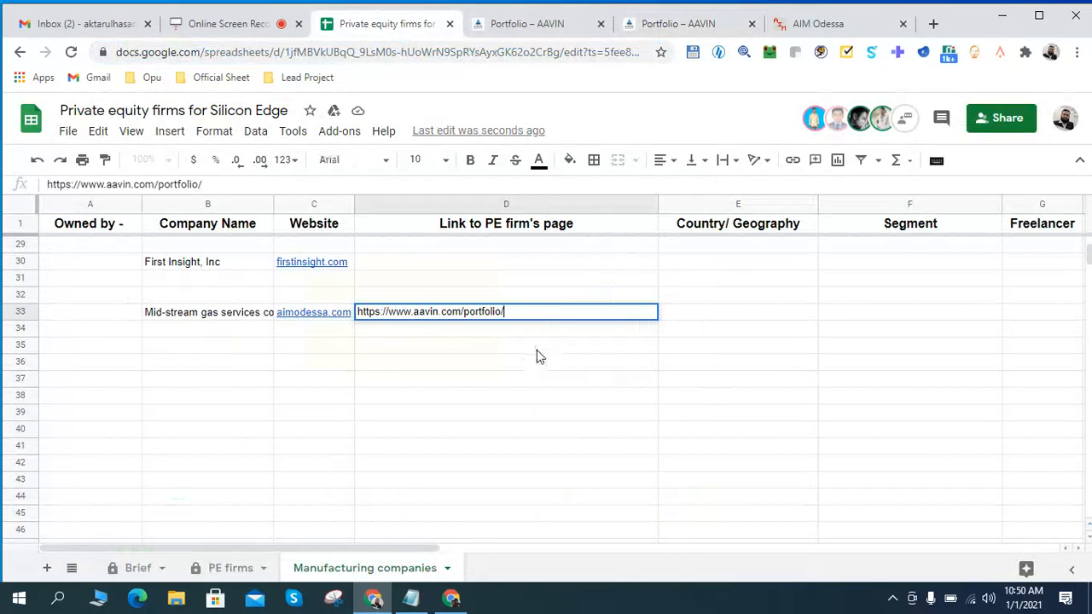
key("Tab")
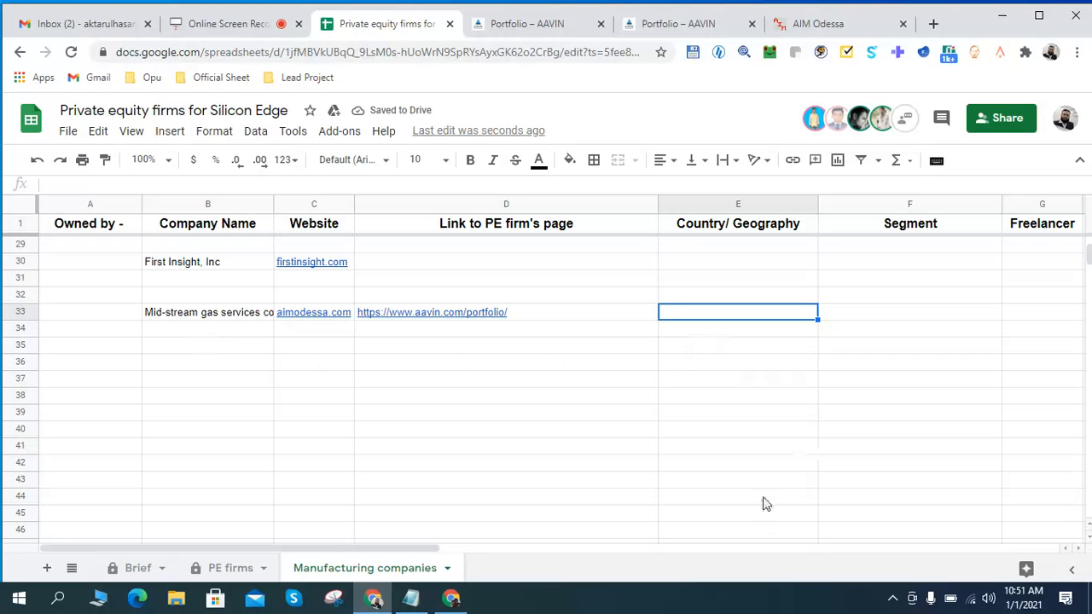
- Open the Contact page of the American Industrial Machine website and copy "Odessa, TX" from its address details
left_click(811, 23)
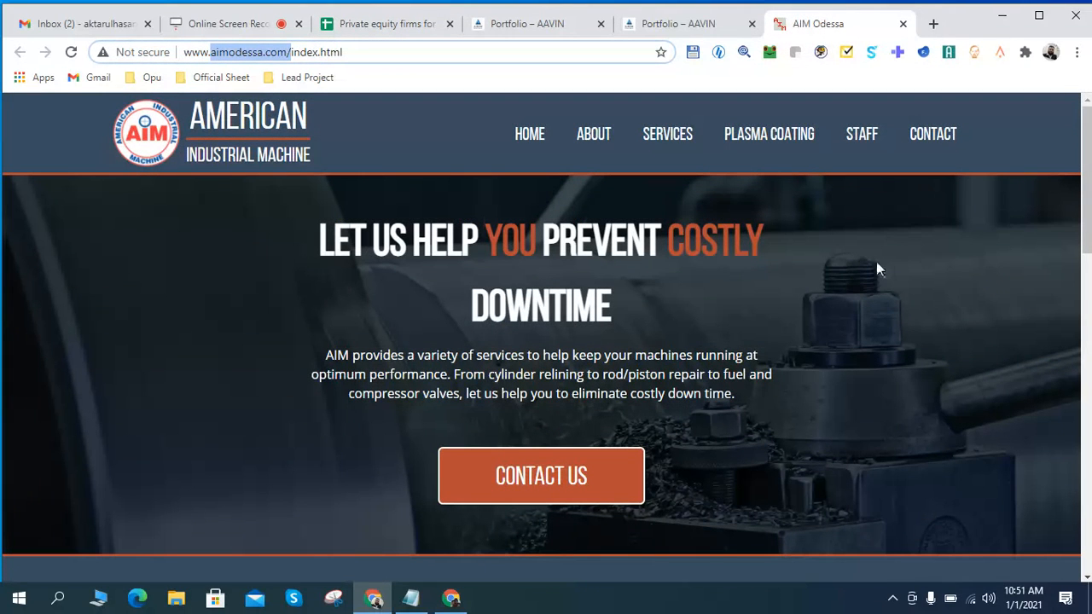
left_click(934, 141)
scroll(930, 346, "down", 4)
scroll(930, 347, "up", 4)
scroll(930, 347, "down", 1)
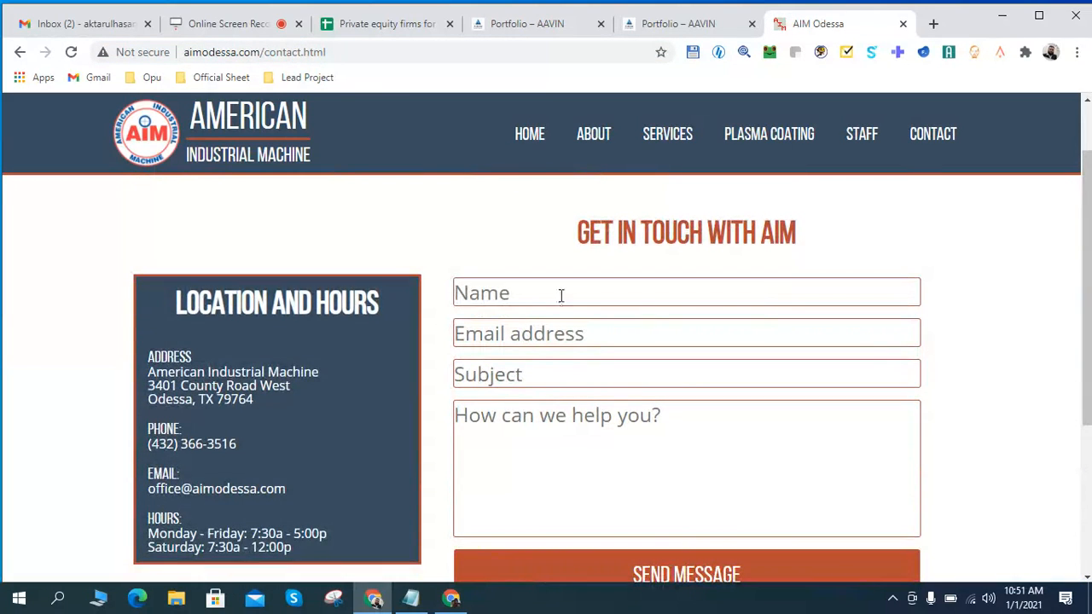
left_click_drag(163, 401, 177, 400)
left_click(173, 399)
left_click_drag(148, 399, 214, 399)
right_click(208, 397)
left_click(247, 410)
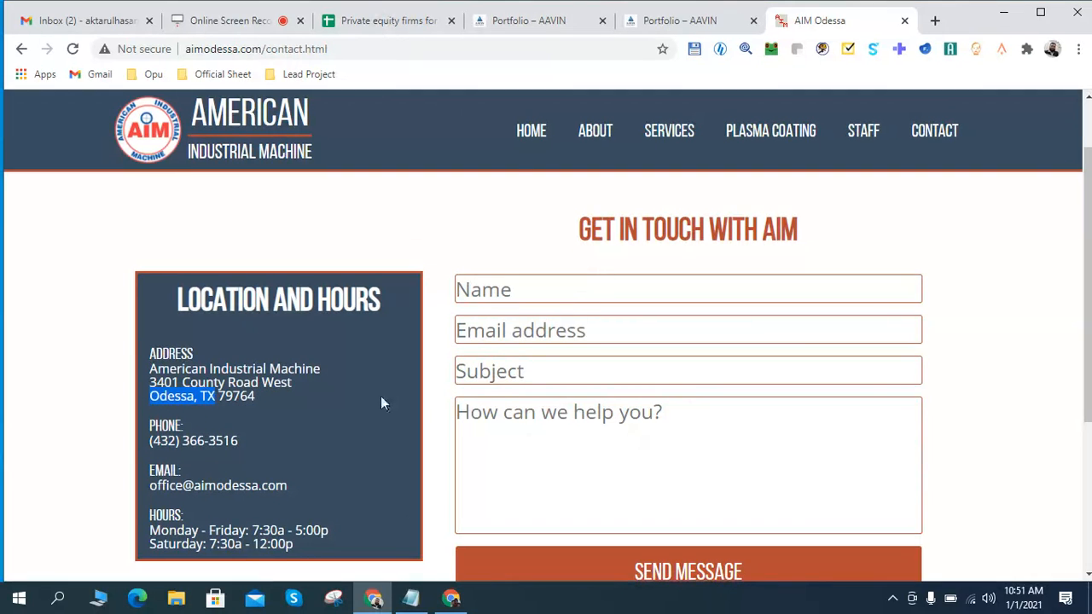
- Enter "Odessa, TX, USA" as the country/geography in row 33 of the Manufacturing companies sheet
left_click(388, 22)
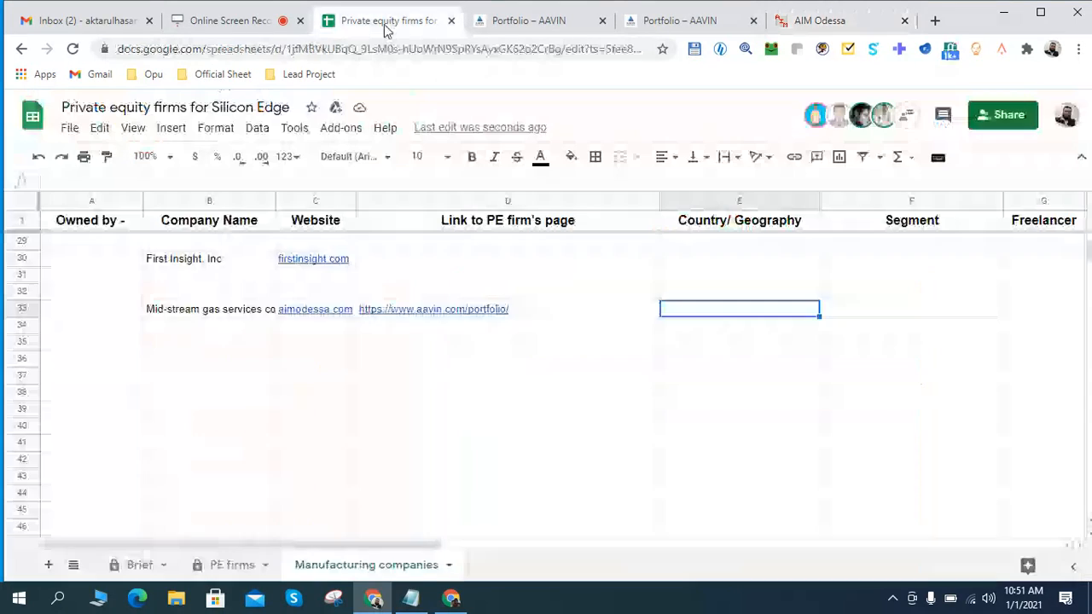
double_click(735, 309)
key("ctrl+v")
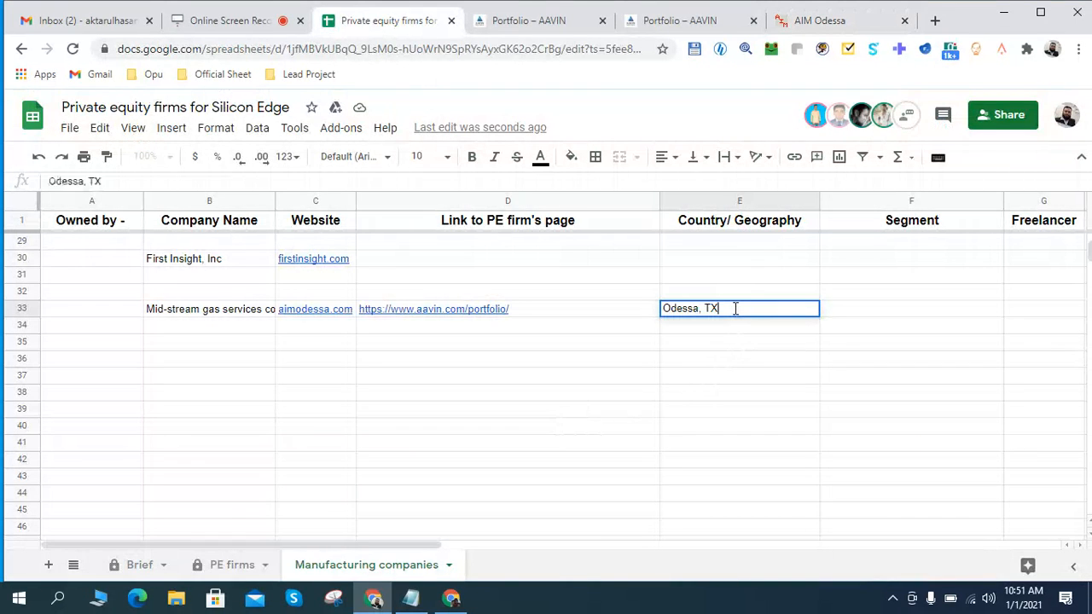
type(", USA")
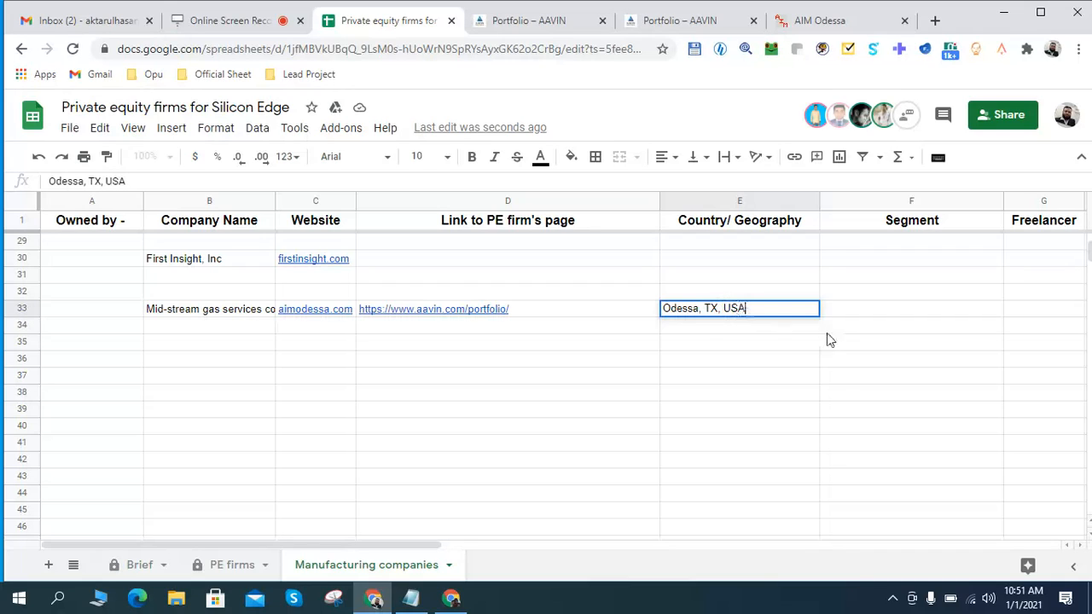
left_click(872, 312)
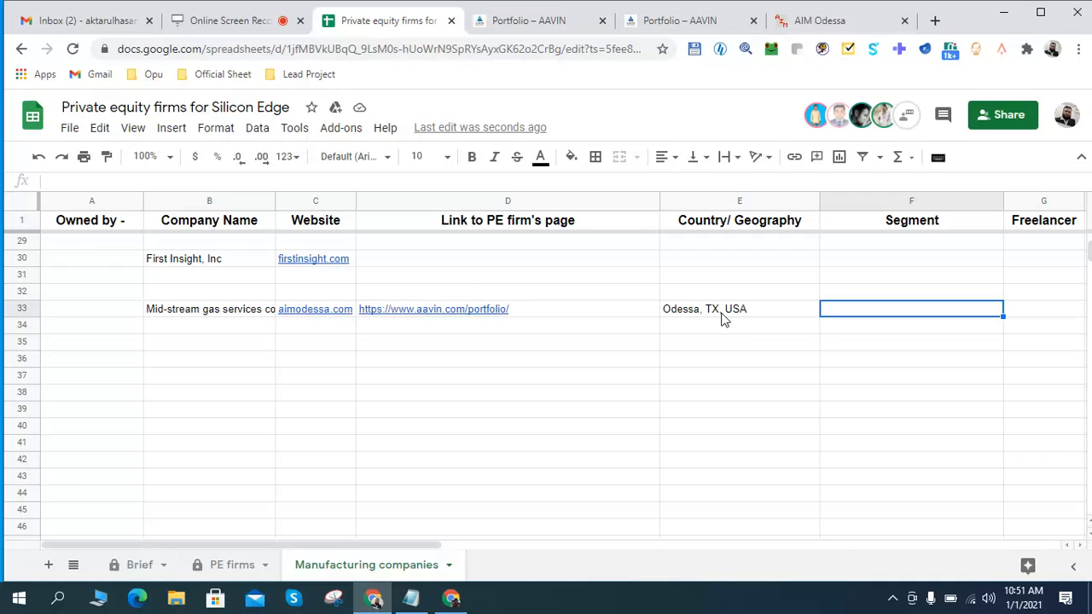
left_click(723, 319)
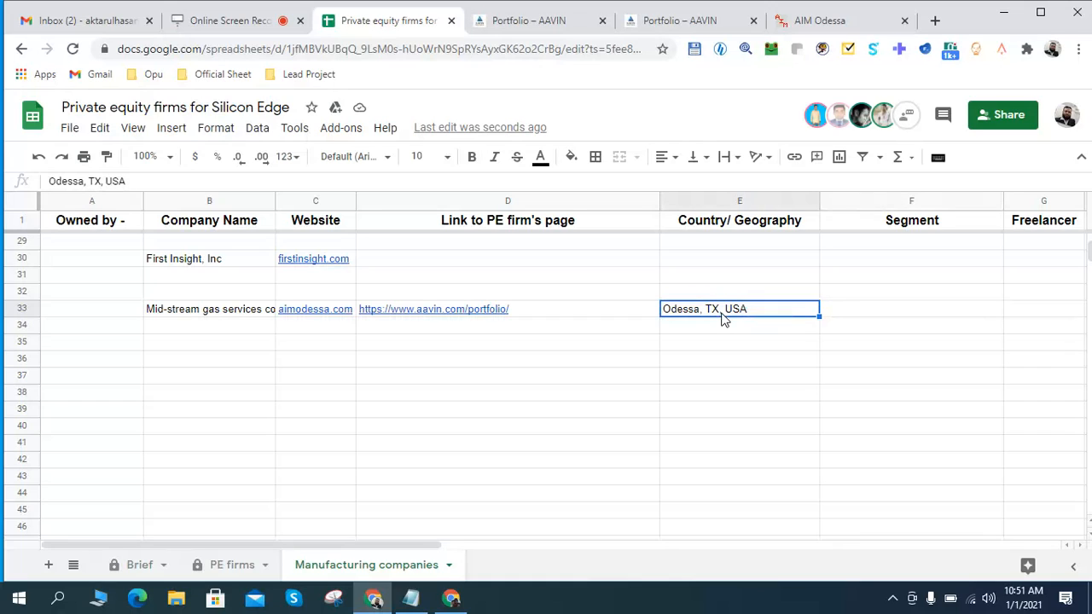
left_click(882, 317)
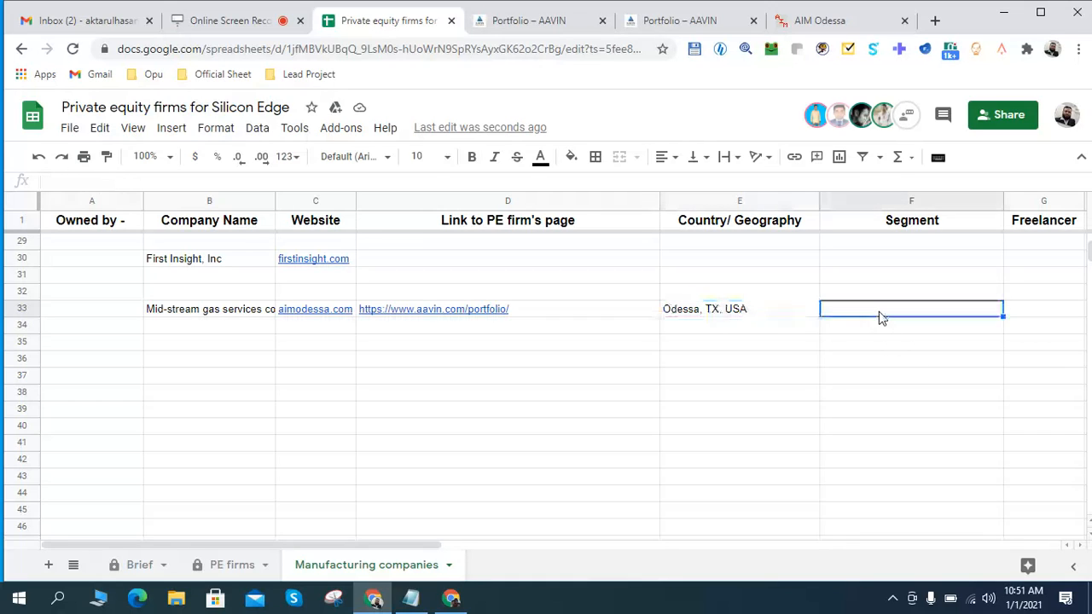
key("Right")
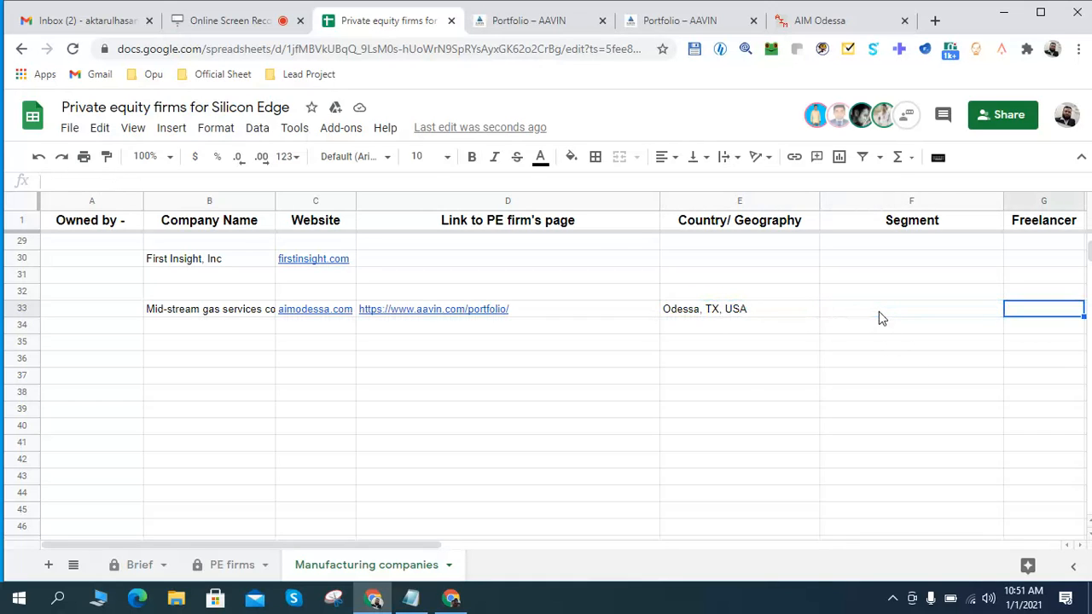
key("Left")
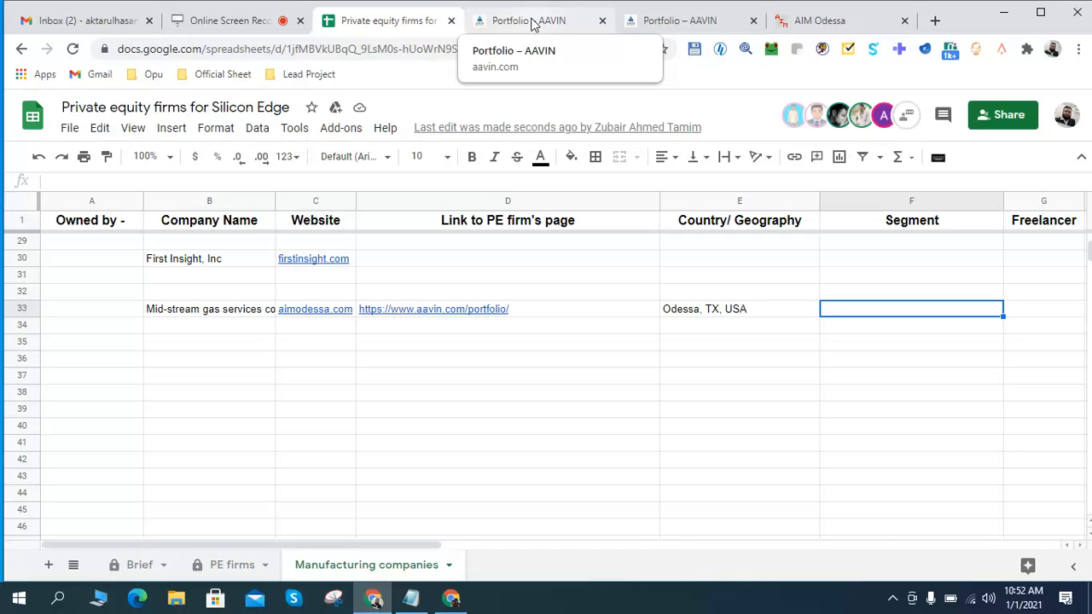
- Check the AAVIN portfolio page for the American Industrial Machine company's segment and return to the Manufacturing companies sheet
left_click(533, 21)
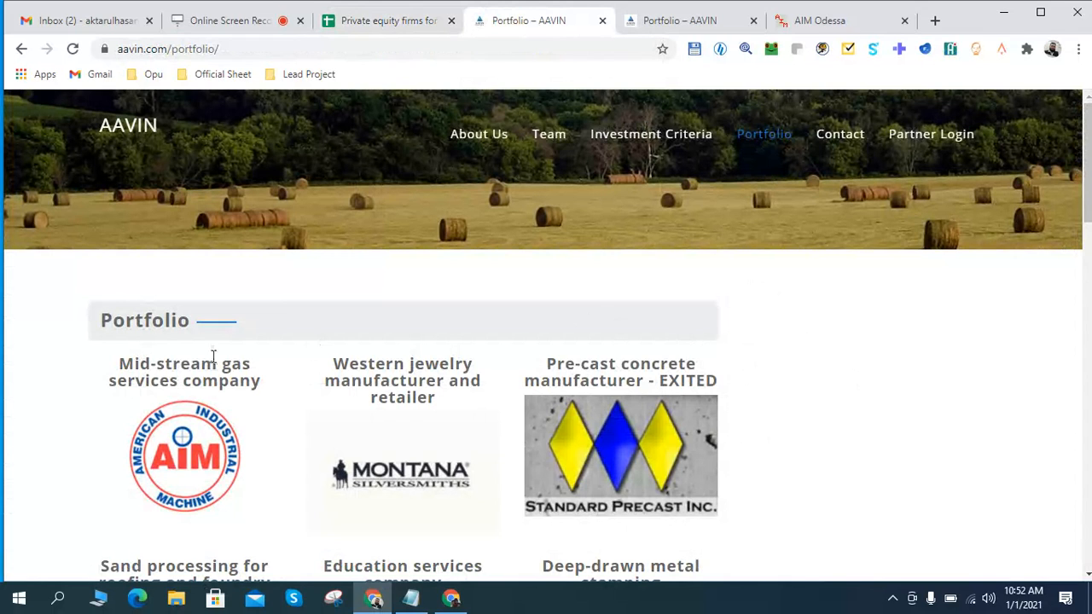
scroll(947, 469, "down", 1)
scroll(953, 468, "down", 2)
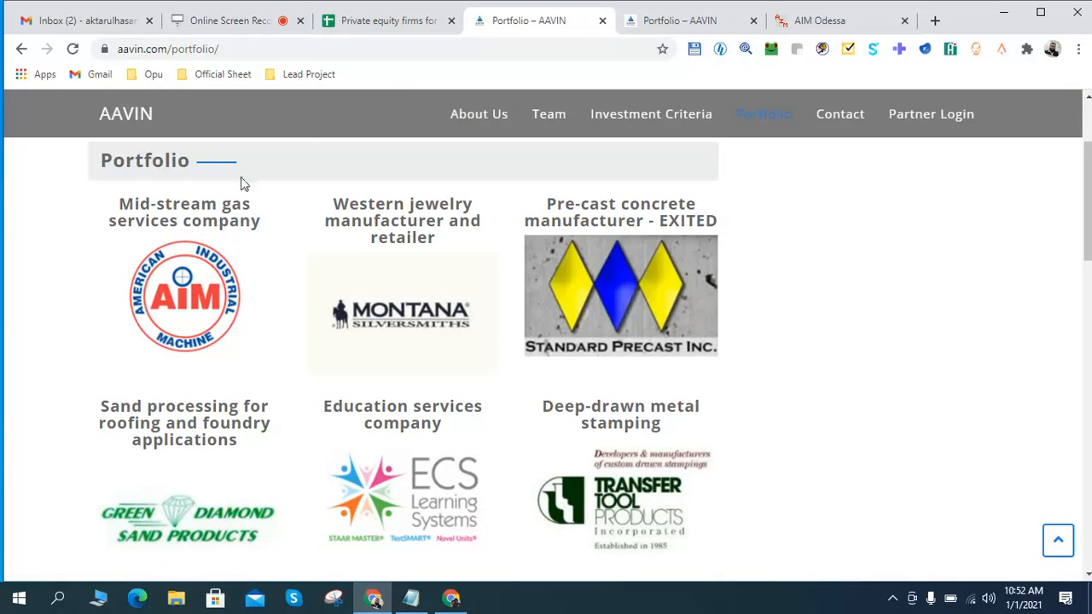
left_click(386, 24)
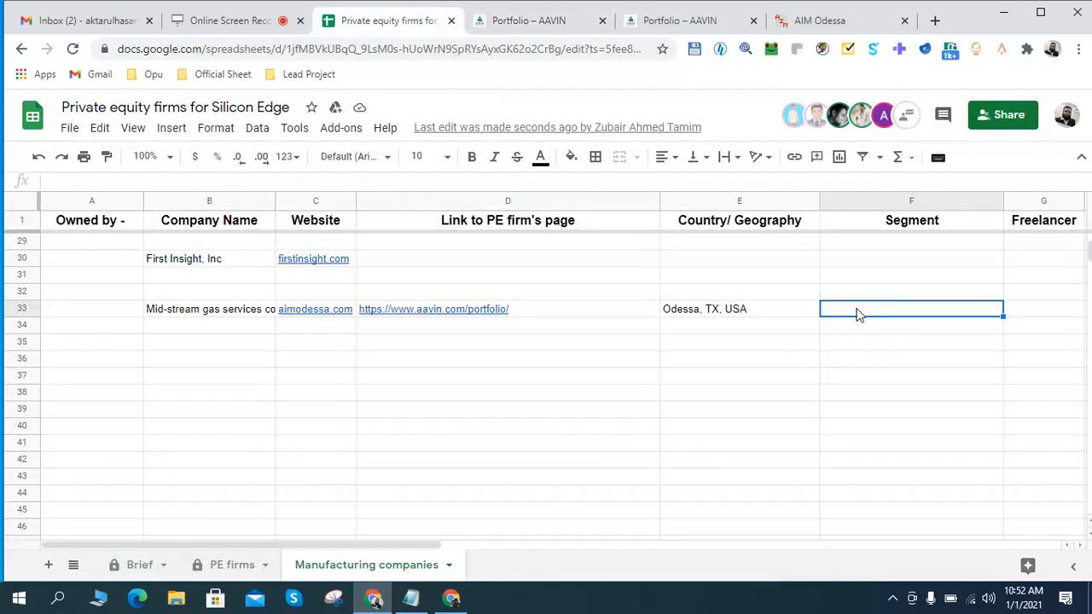
left_click(572, 20)
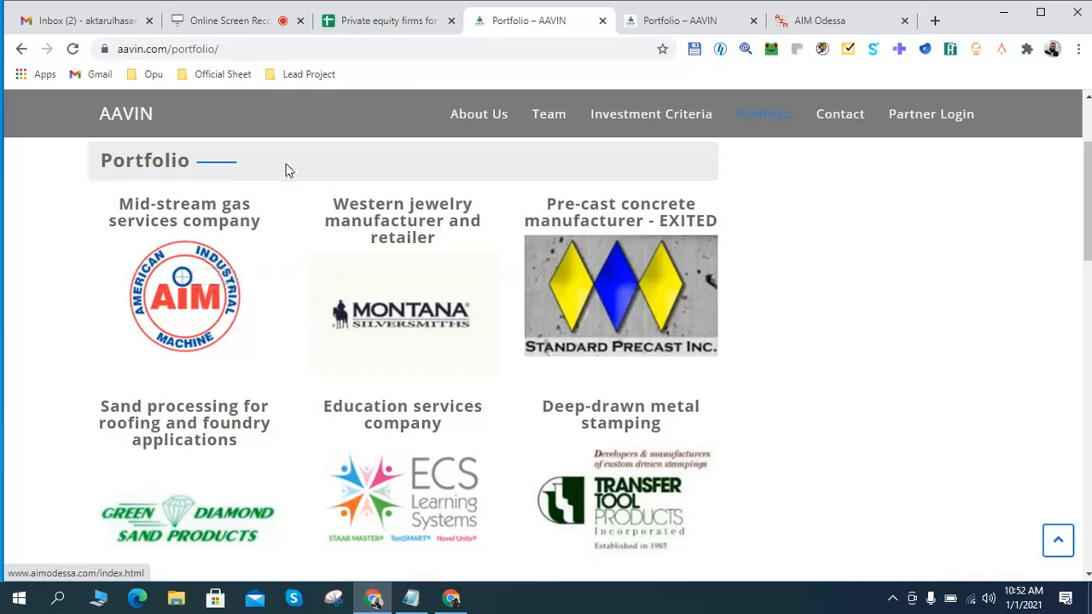
left_click(384, 20)
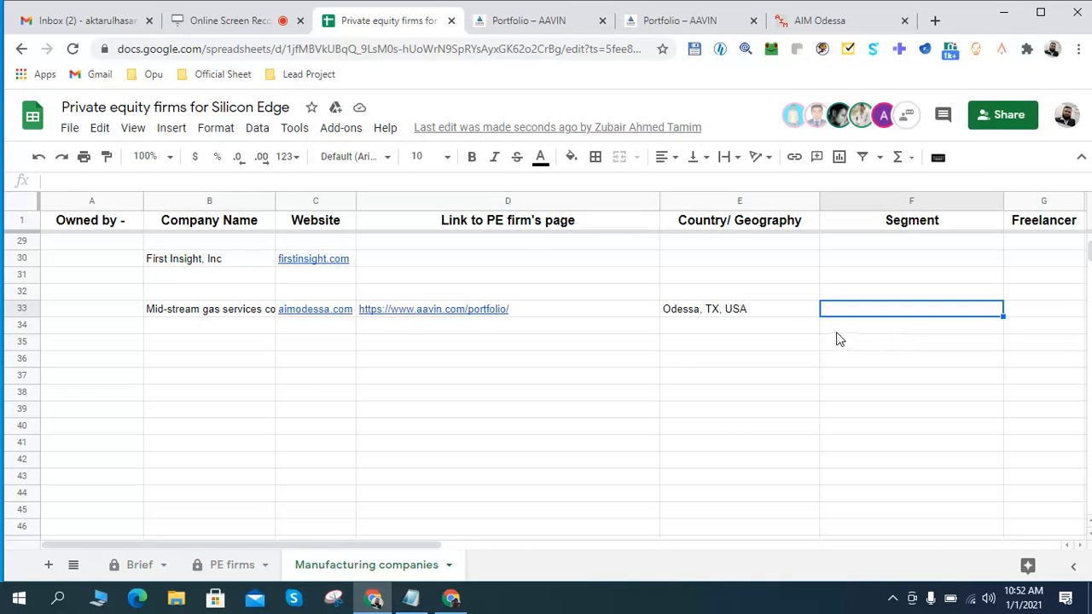
- Select the "Owned by" cell in row 33 and check the American Industrial Machine website's About page for the company's owner
left_click(120, 312)
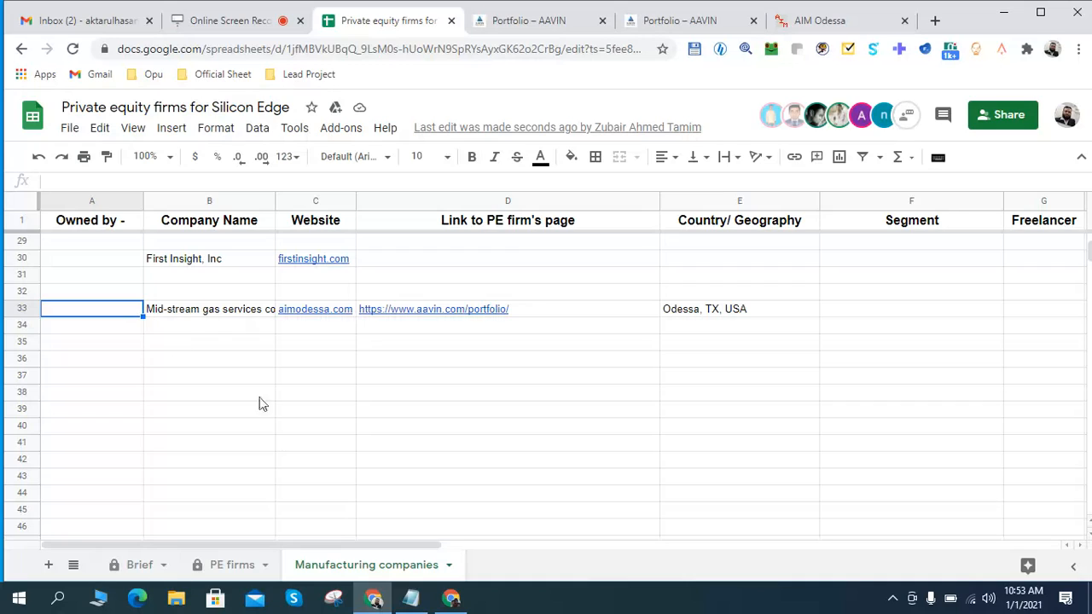
left_click(695, 21)
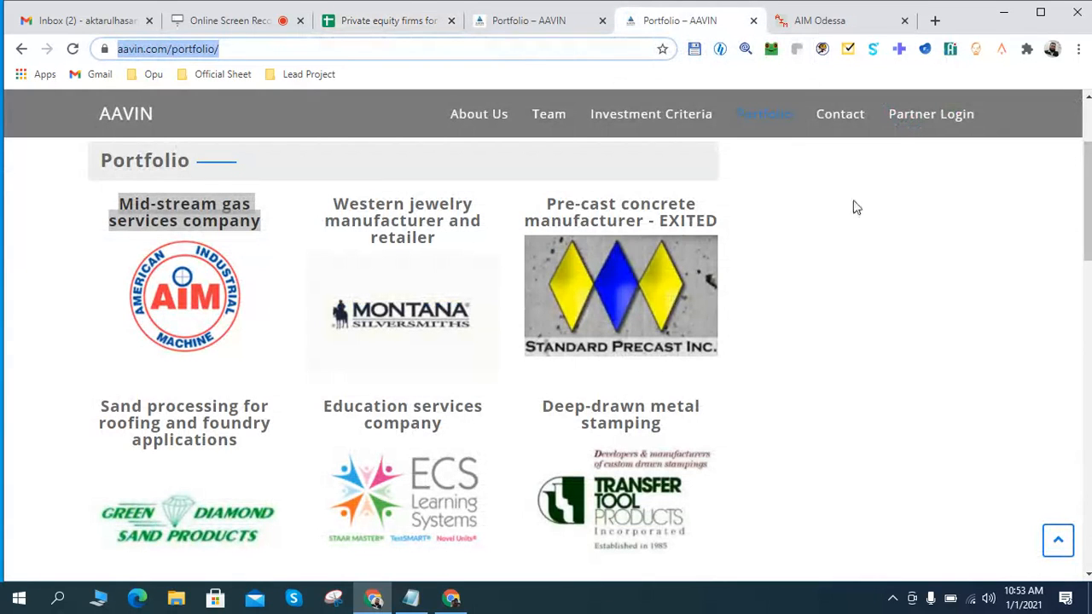
left_click(850, 26)
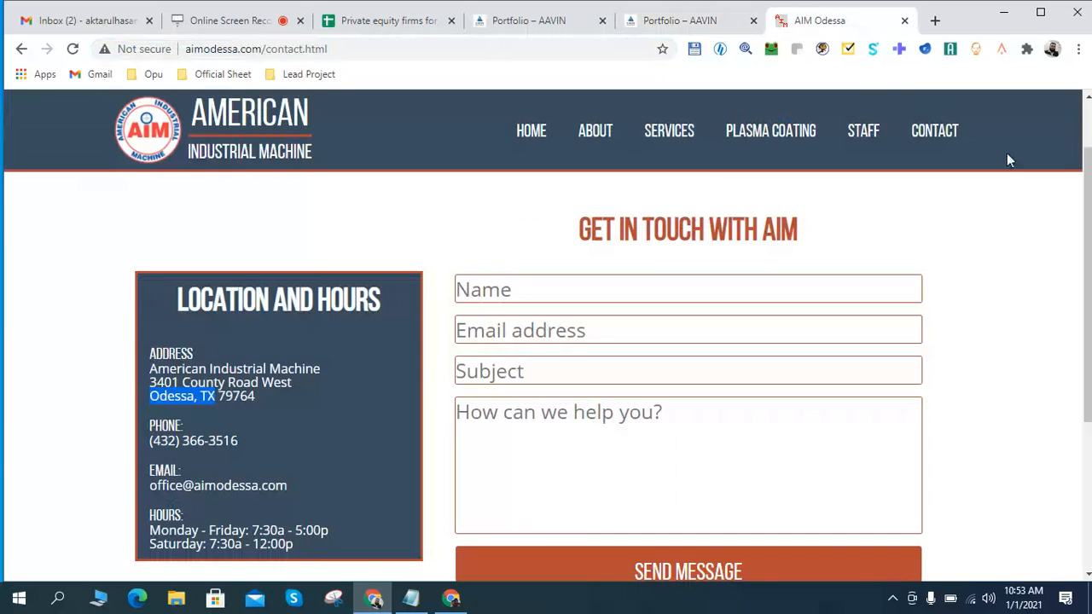
left_click(587, 135)
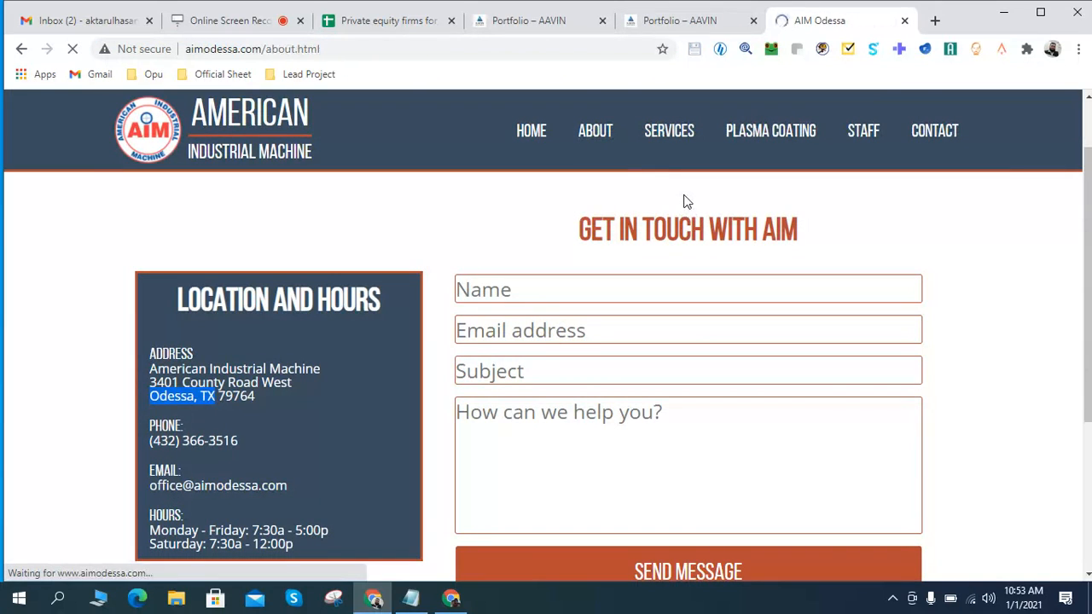
scroll(790, 244, "down", 5)
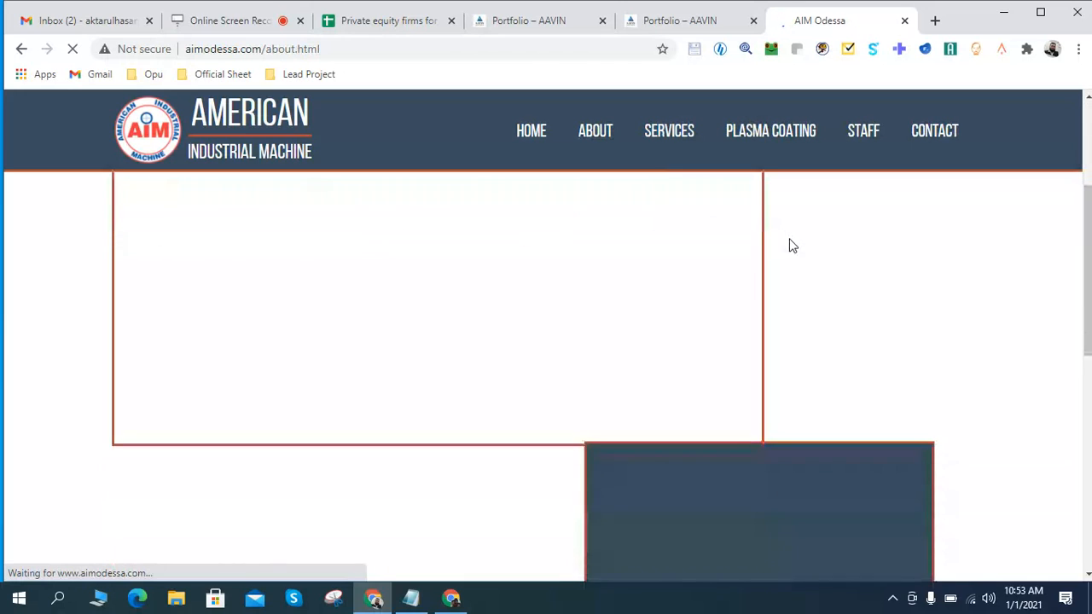
scroll(789, 243, "down", 3)
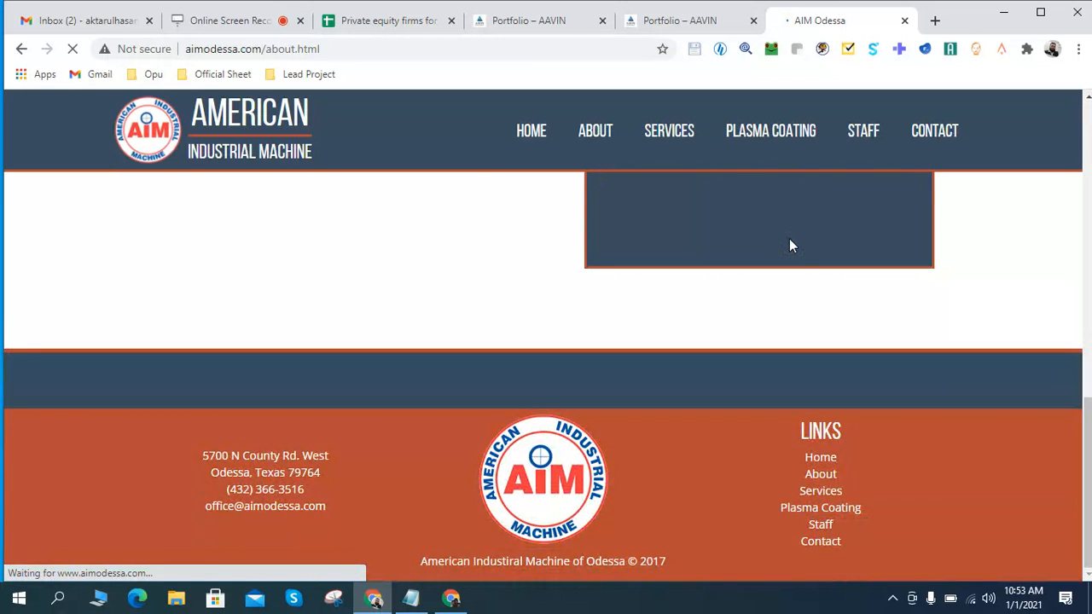
- Open the Staff page of the American Industrial Machine website and look through the staff list for an owner
left_click(831, 529)
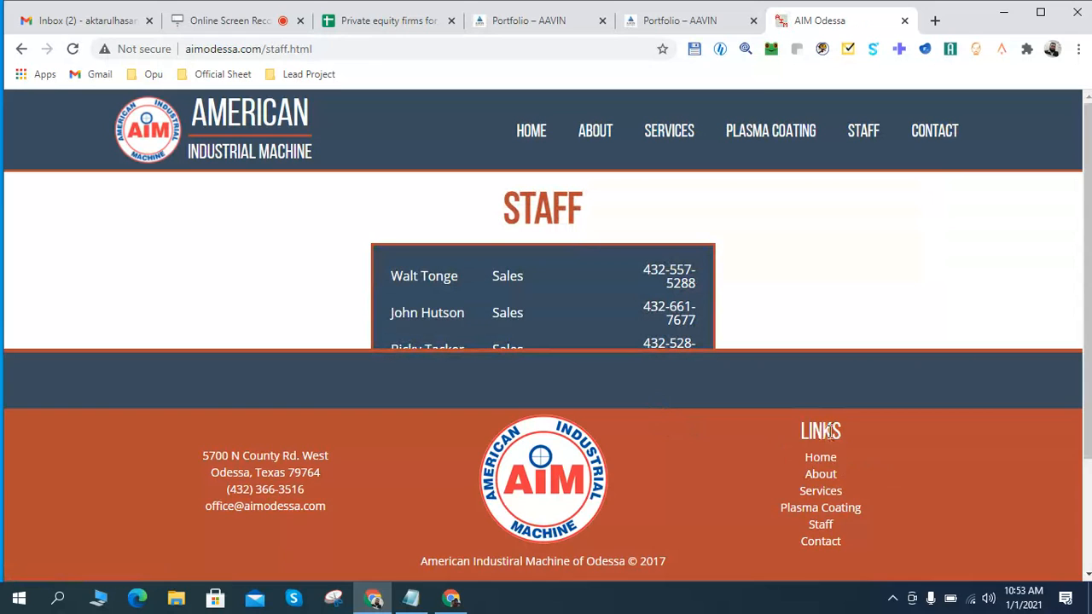
scroll(829, 433, "down", 2)
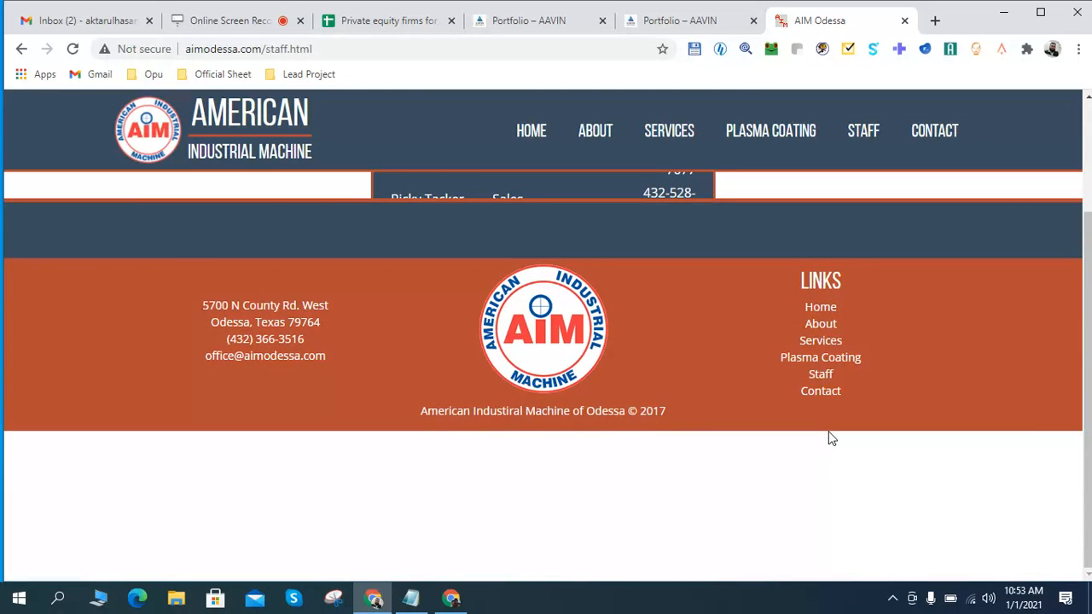
scroll(832, 438, "up", 2)
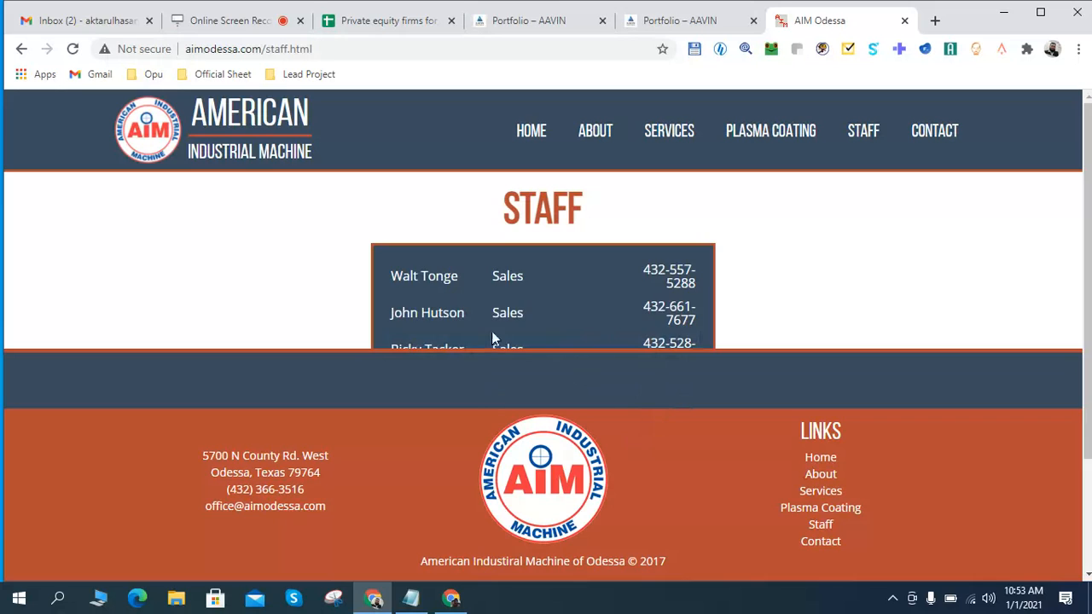
scroll(563, 329, "down", 2)
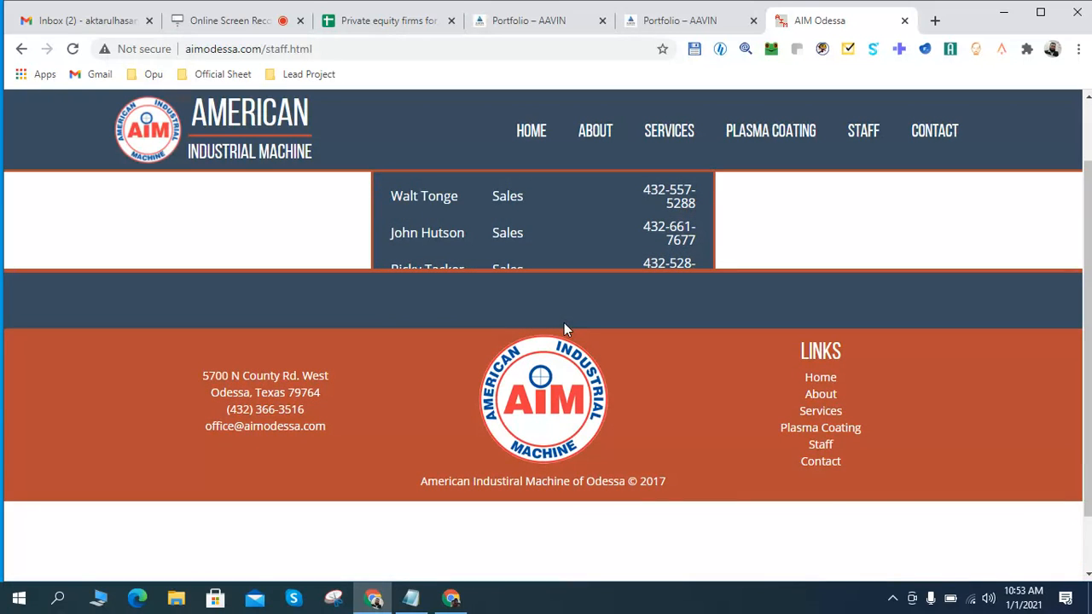
scroll(564, 329, "up", 2)
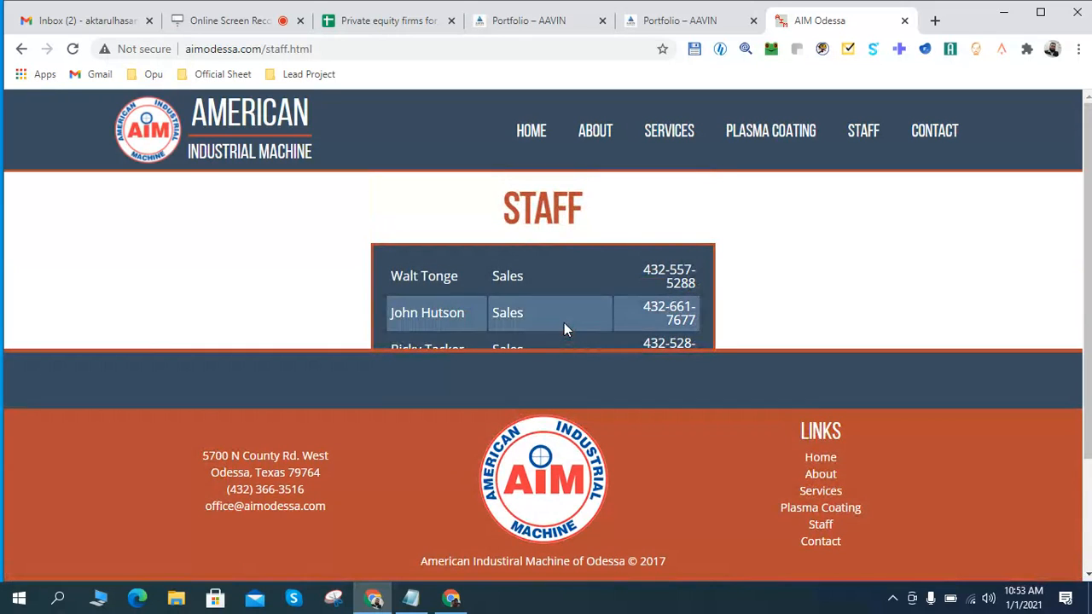
- Return to the American Industrial Machine About page and read the full page for ownership details
left_click(595, 132)
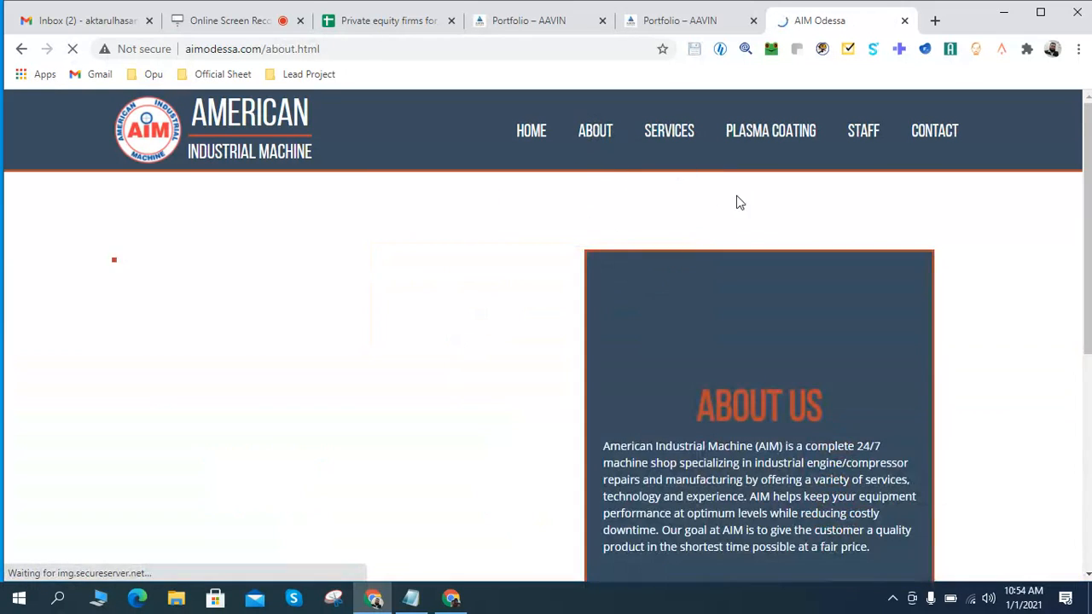
scroll(1091, 342, "down", 6)
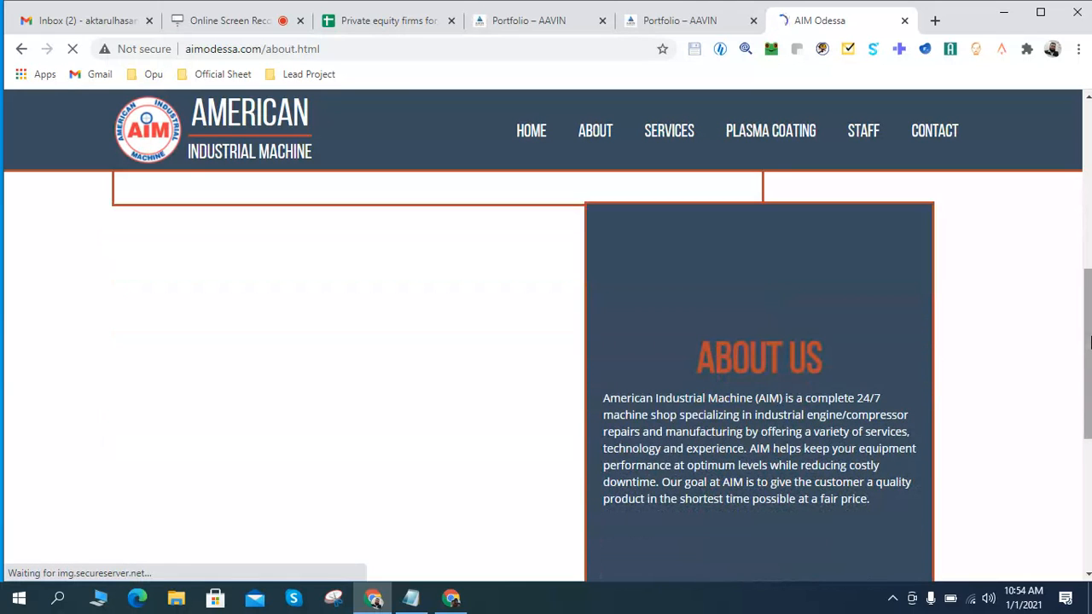
scroll(1087, 342, "down", 4)
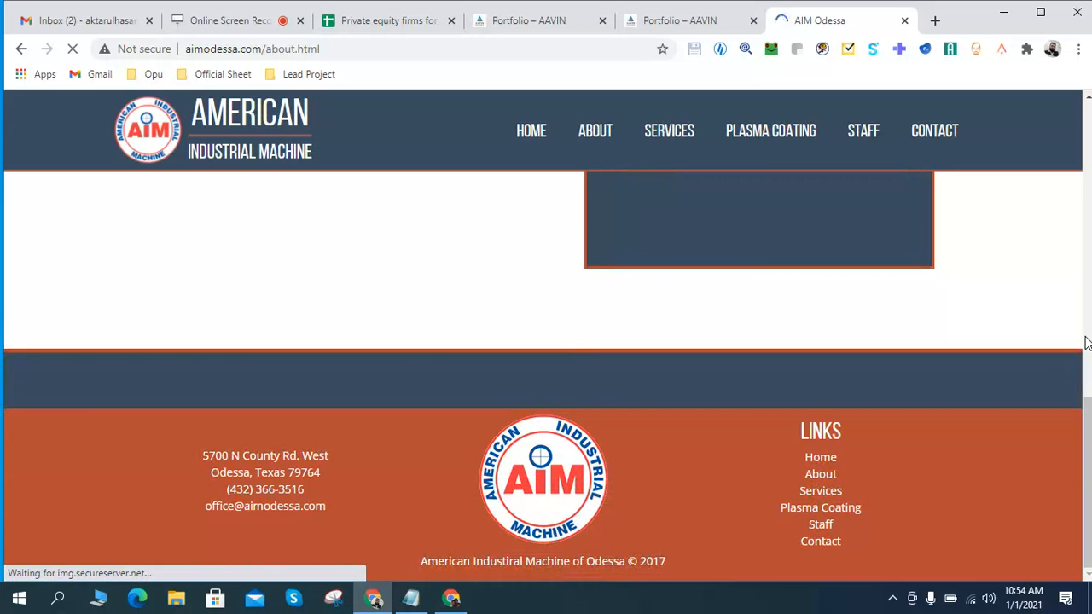
scroll(1087, 342, "up", 9)
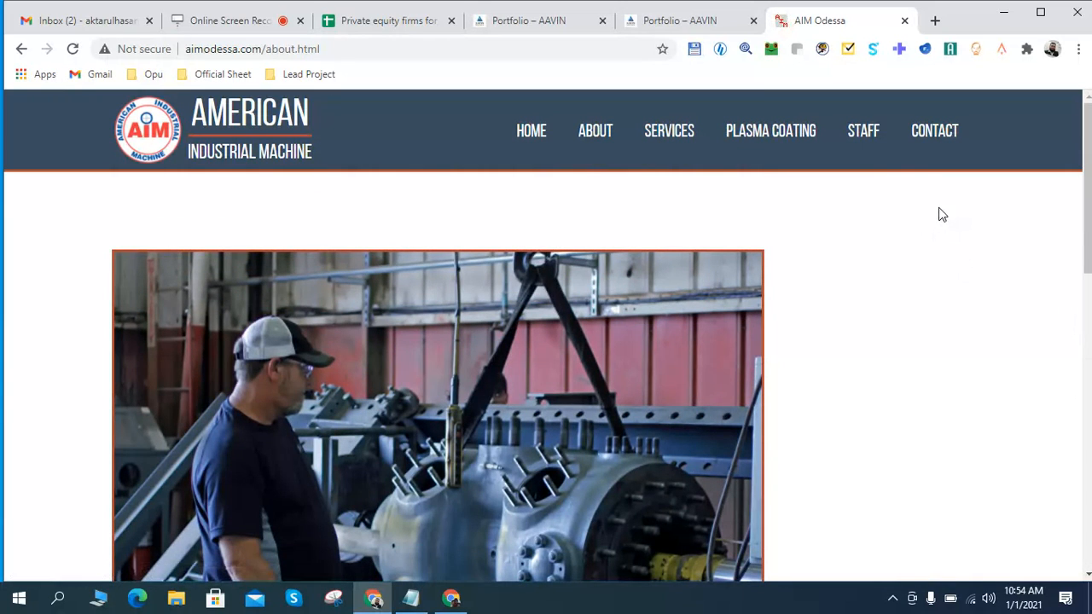
- Search Google for the "Mid-stream gas services company" heading from the AAVIN portfolio page
left_click(531, 19)
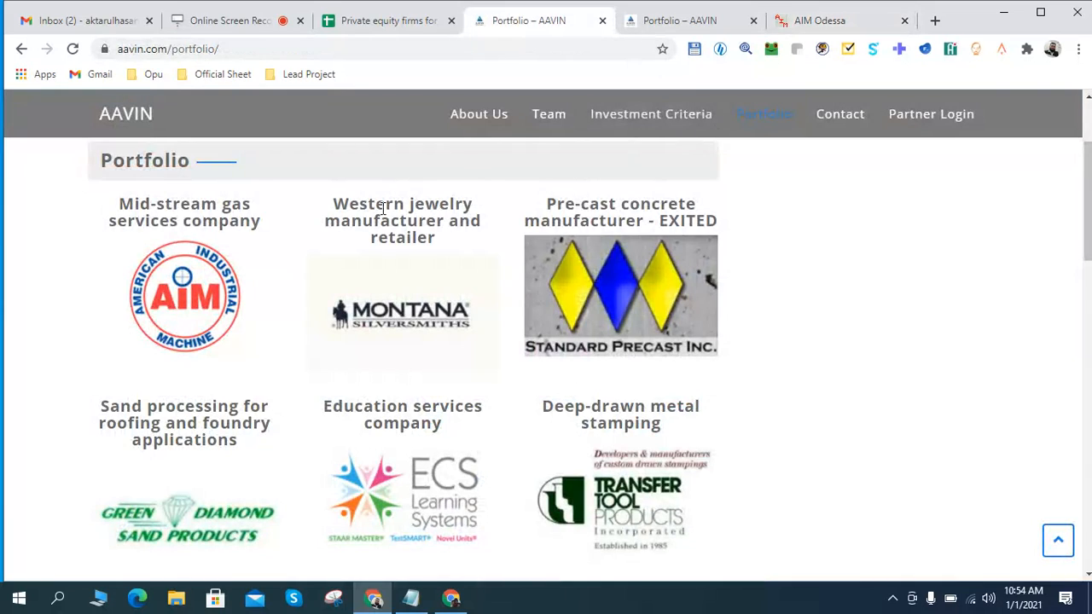
left_click_drag(113, 205, 270, 227)
right_click(229, 220)
left_click(292, 247)
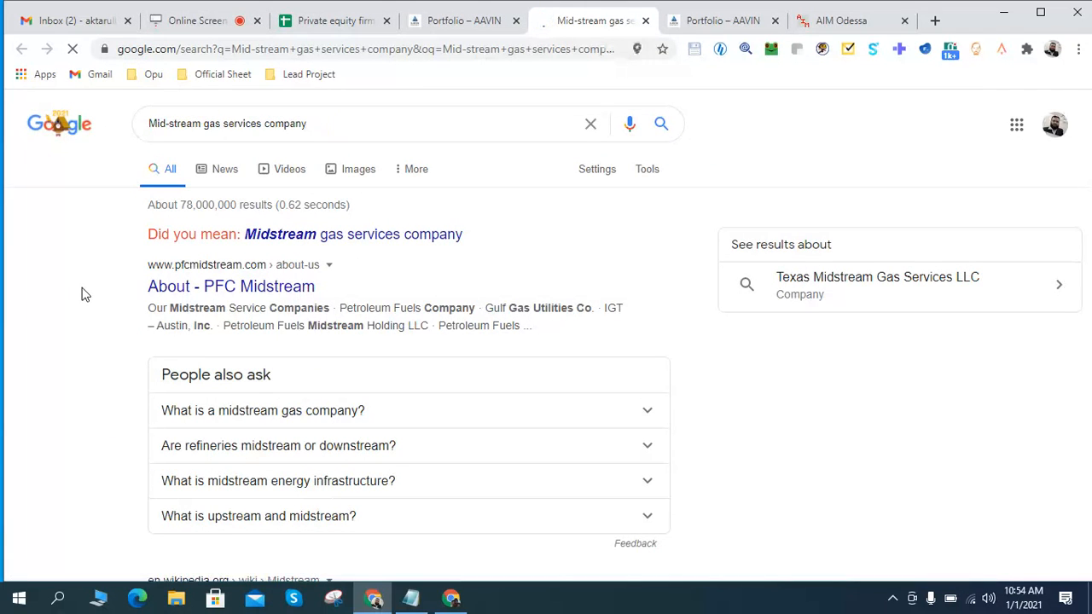
- Examine the Google results and related searches for a match to the mid-stream gas services company
scroll(83, 293, "down", 2)
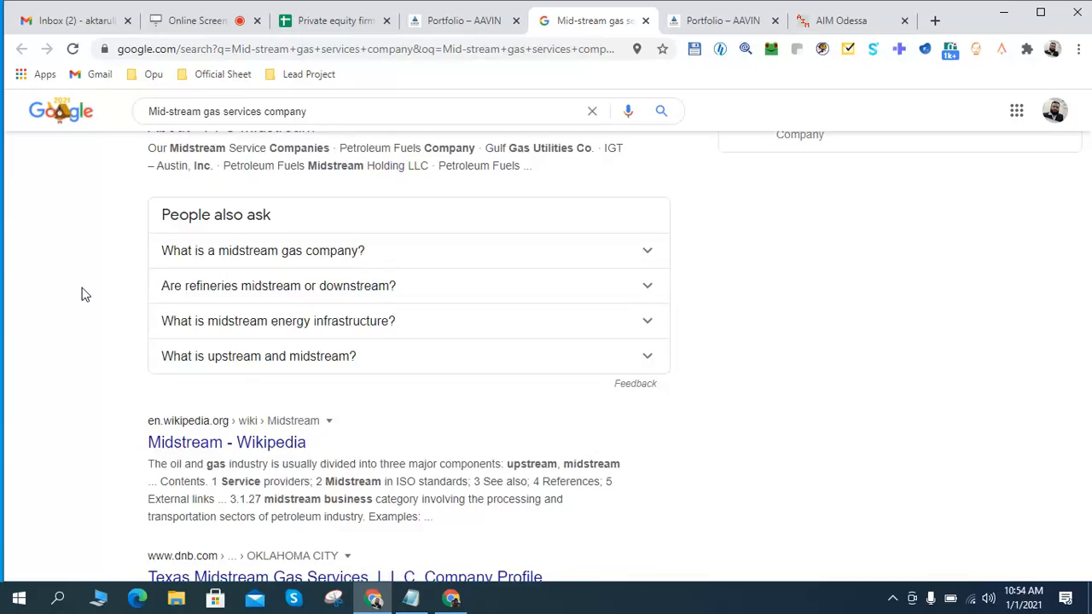
scroll(83, 294, "down", 4)
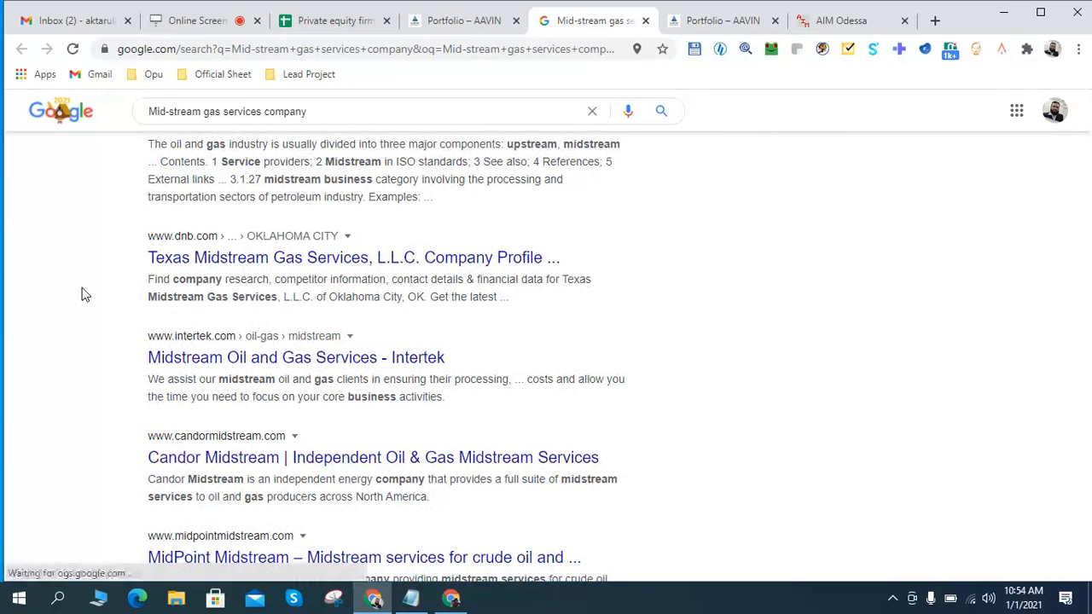
scroll(83, 293, "down", 4)
scroll(84, 294, "down", 2)
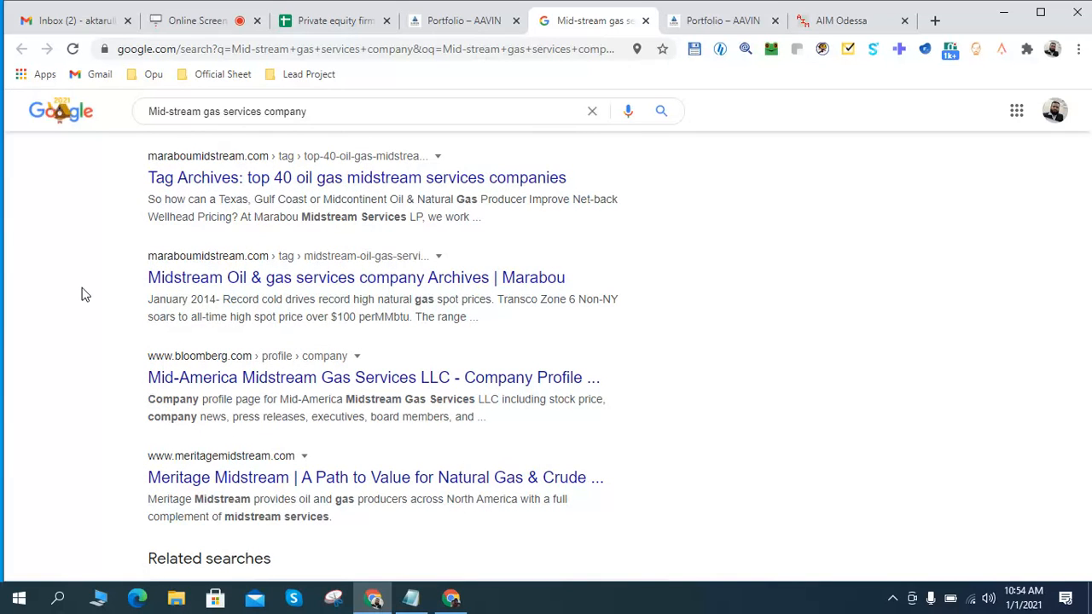
scroll(84, 294, "down", 4)
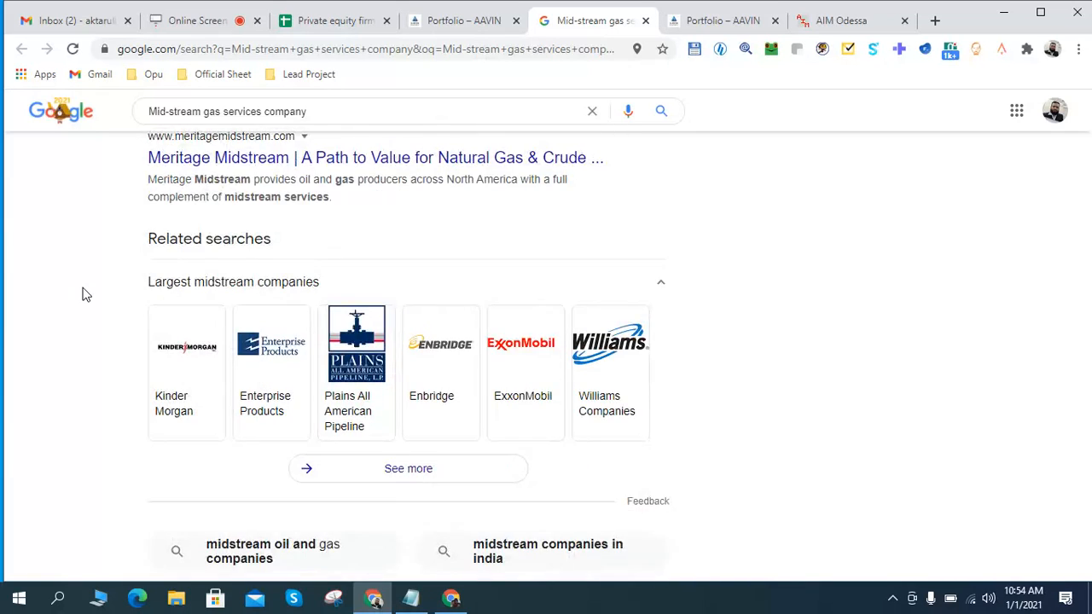
scroll(84, 294, "down", 3)
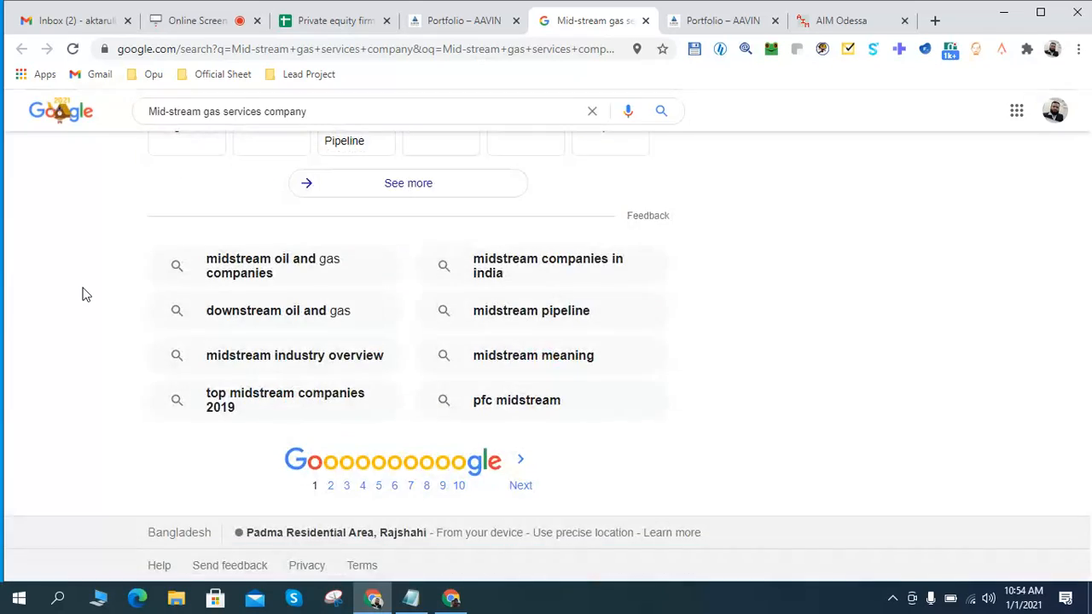
scroll(83, 293, "up", 4)
scroll(83, 294, "up", 12)
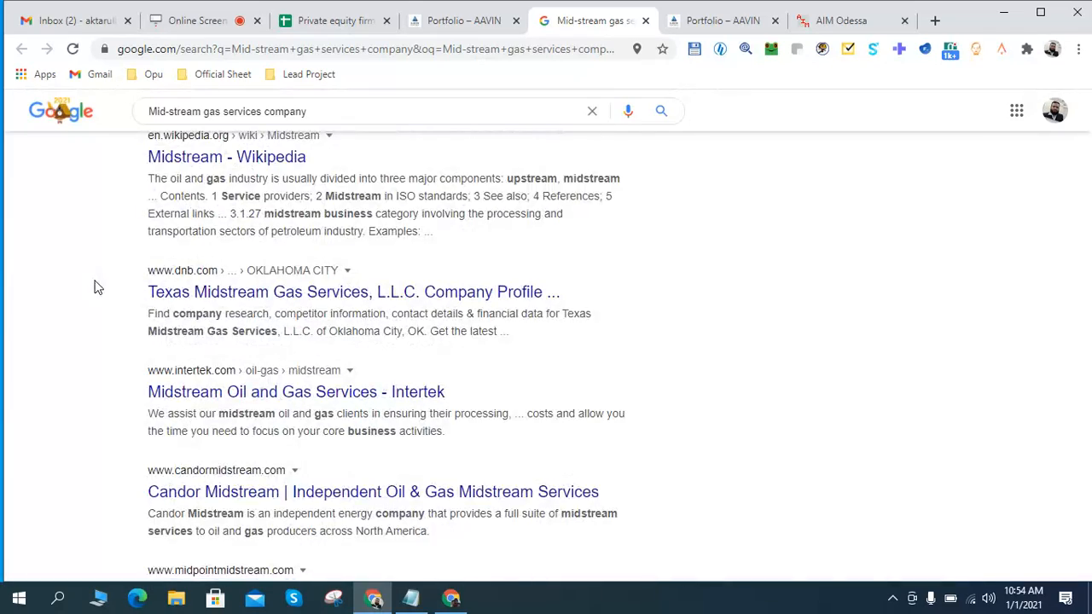
scroll(705, 378, "up", 1)
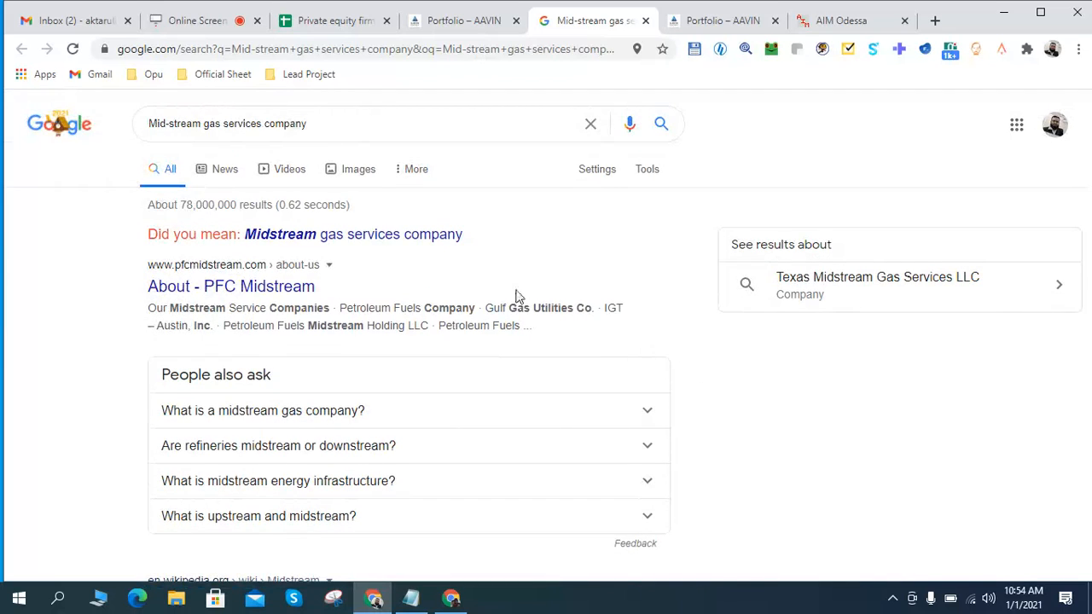
- Refine the Google search to "Owner, Mid-stream gas services company"
left_click(150, 128)
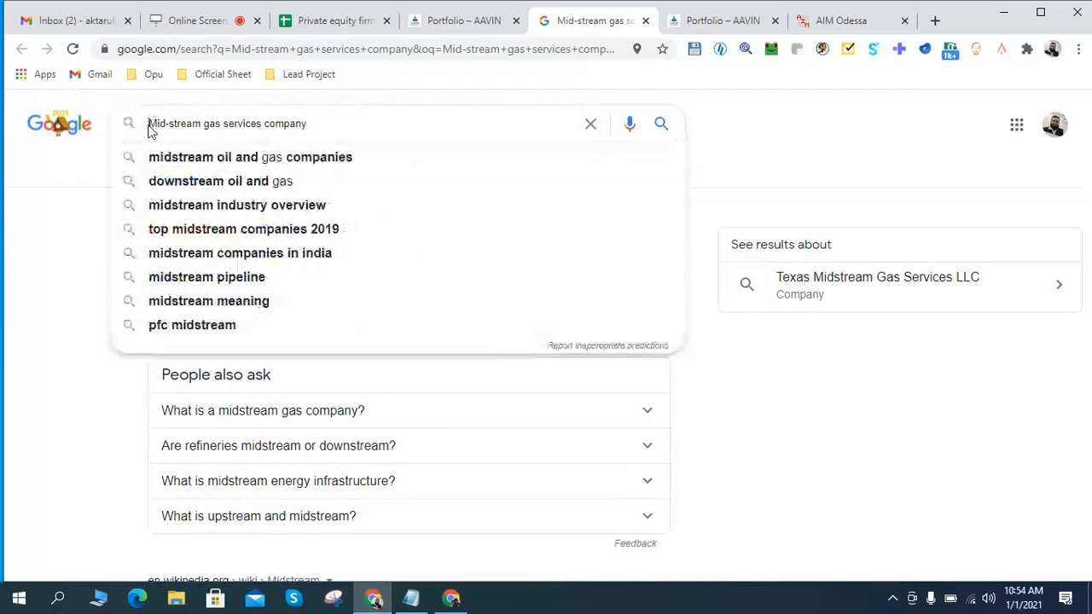
left_click(151, 128)
type("Owner")
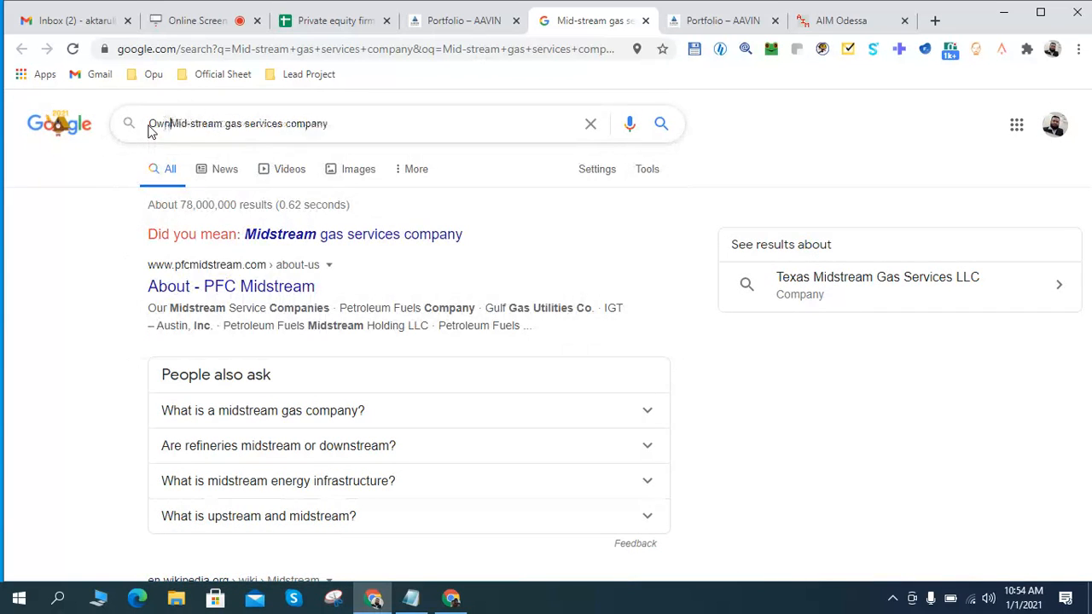
type(",")
key("Return")
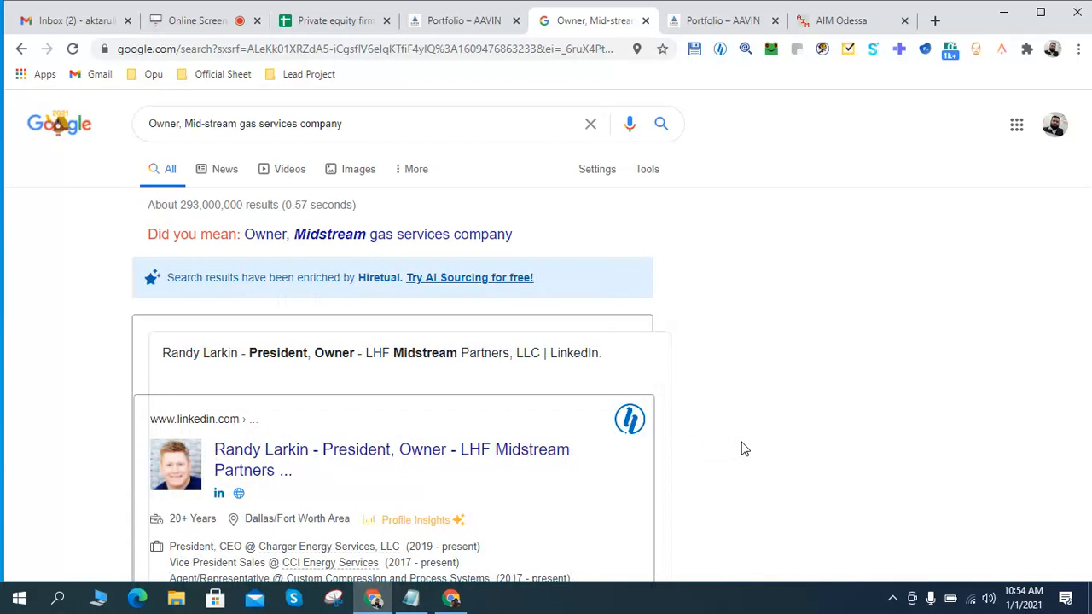
- Look through the owner search results and open the LinkedIn profile of the LHF Midstream Partners president and owner in a new tab
scroll(742, 449, "down", 4)
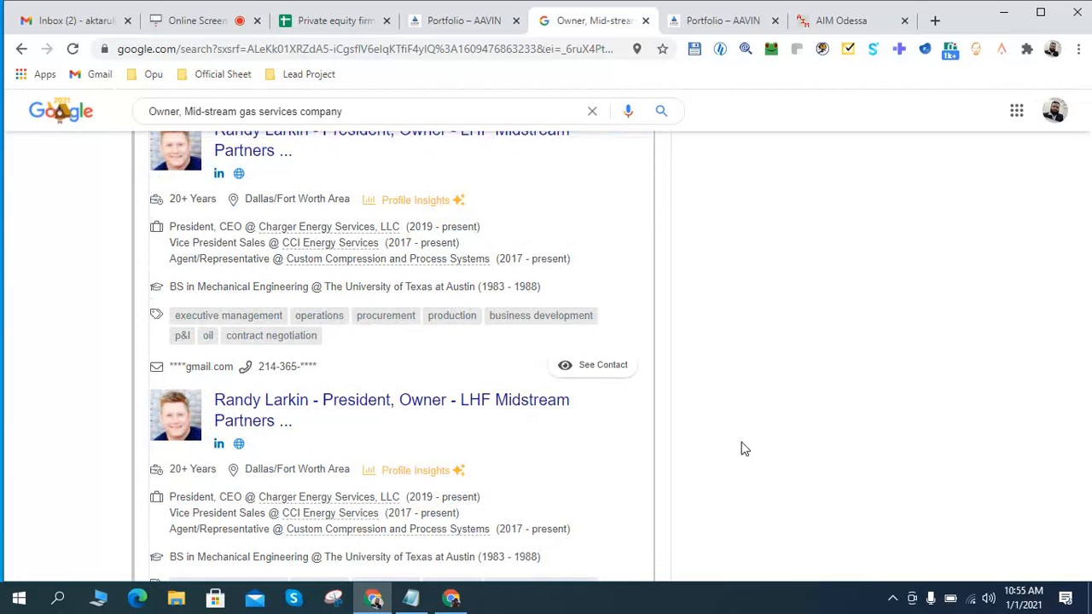
scroll(742, 449, "down", 5)
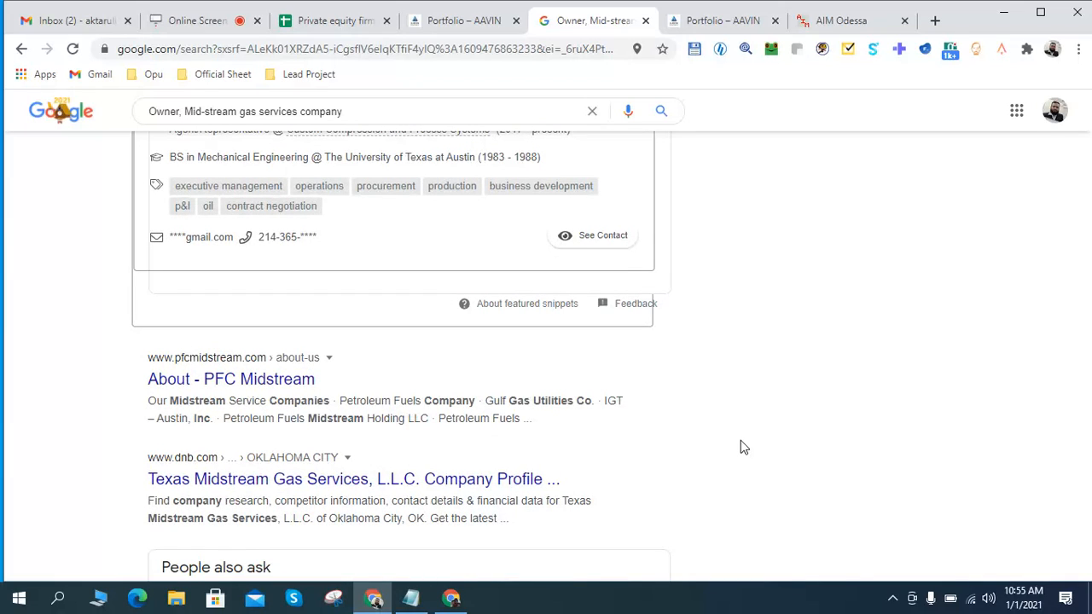
scroll(740, 447, "down", 2)
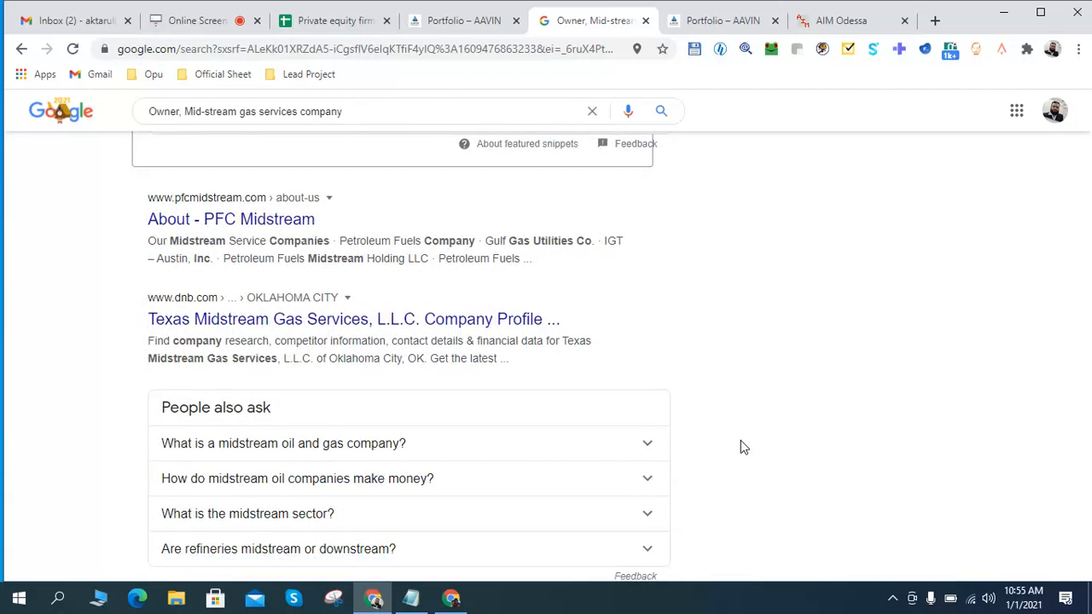
scroll(740, 447, "down", 3)
scroll(740, 447, "up", 10)
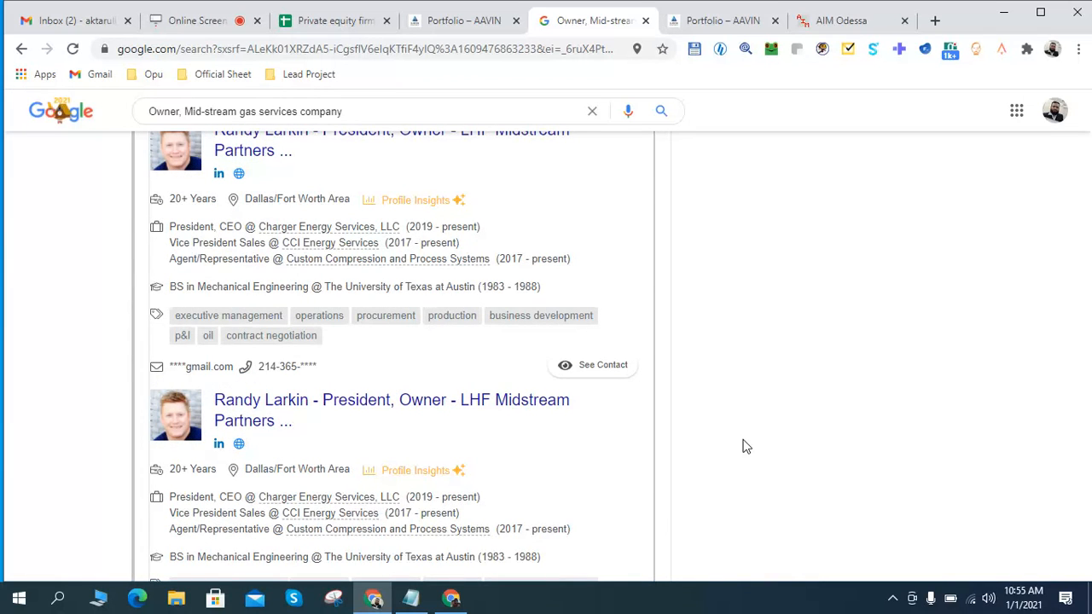
scroll(742, 446, "up", 1)
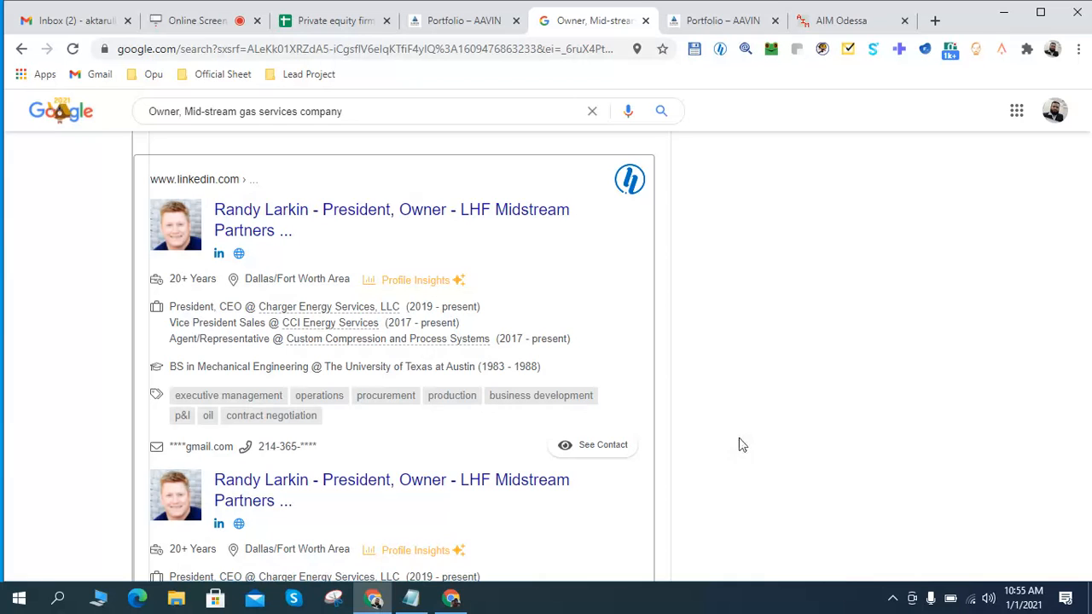
right_click(435, 218)
left_click(478, 226)
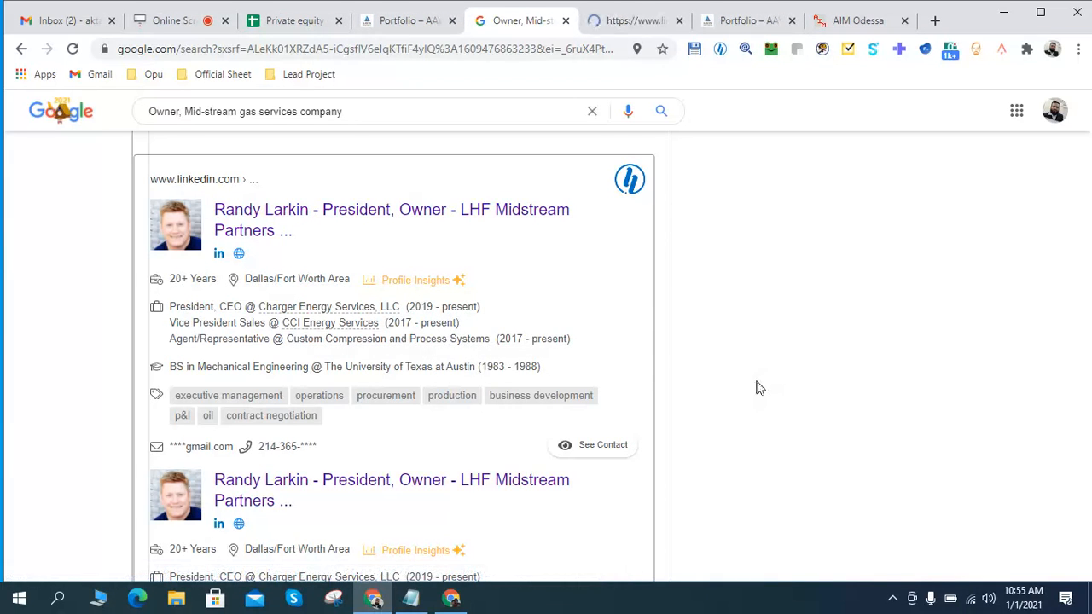
scroll(757, 386, "down", 2)
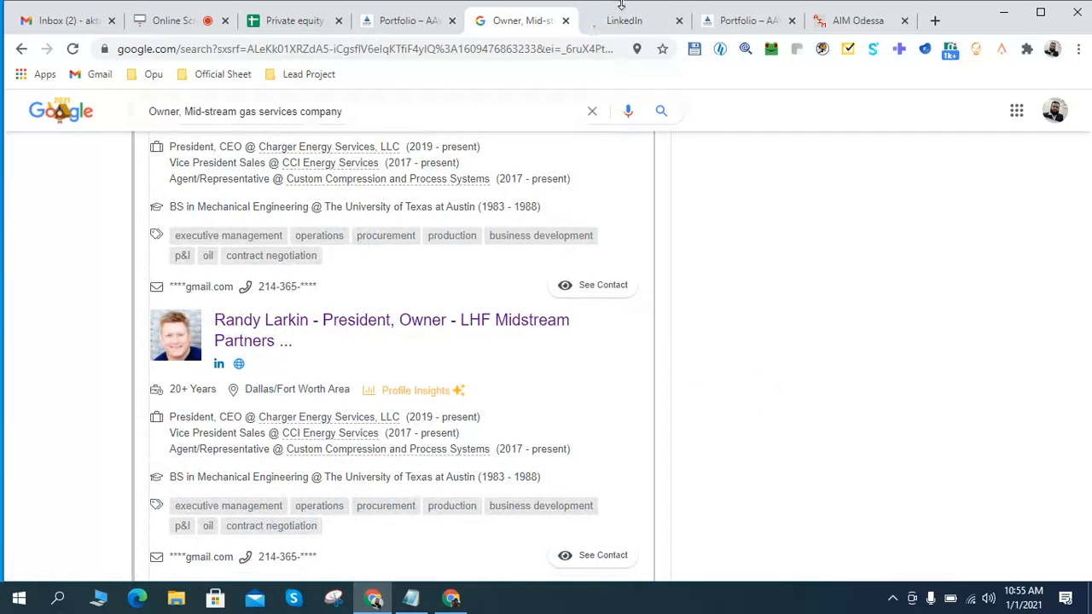
left_click(626, 22)
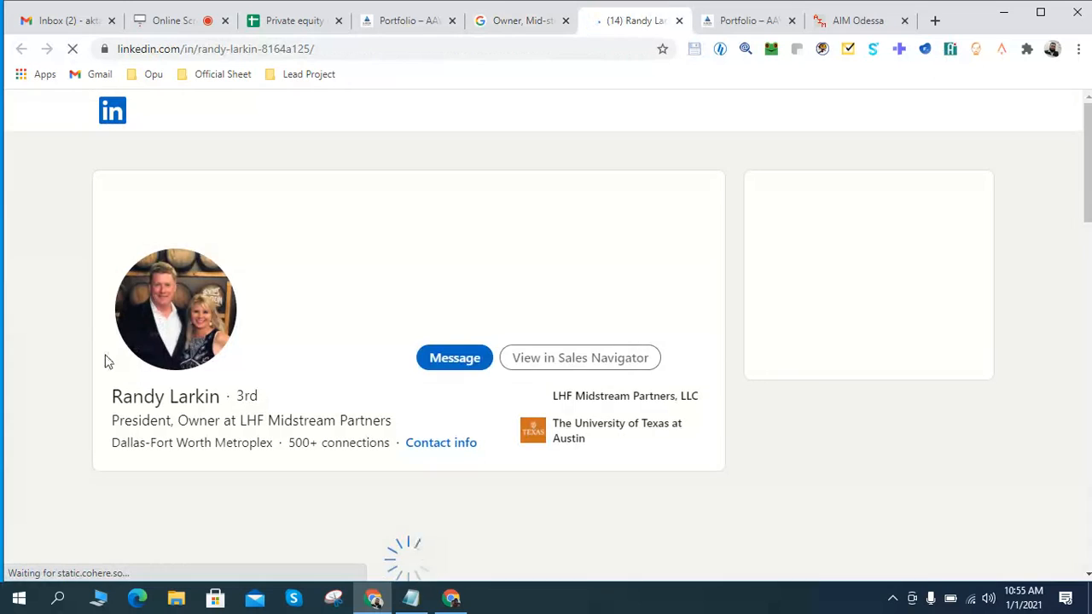
- Examine the full work experience on the LHF Midstream Partners owner's LinkedIn profile, including the collapsed older positions, for a link to the portfolio company
scroll(105, 358, "down", 3)
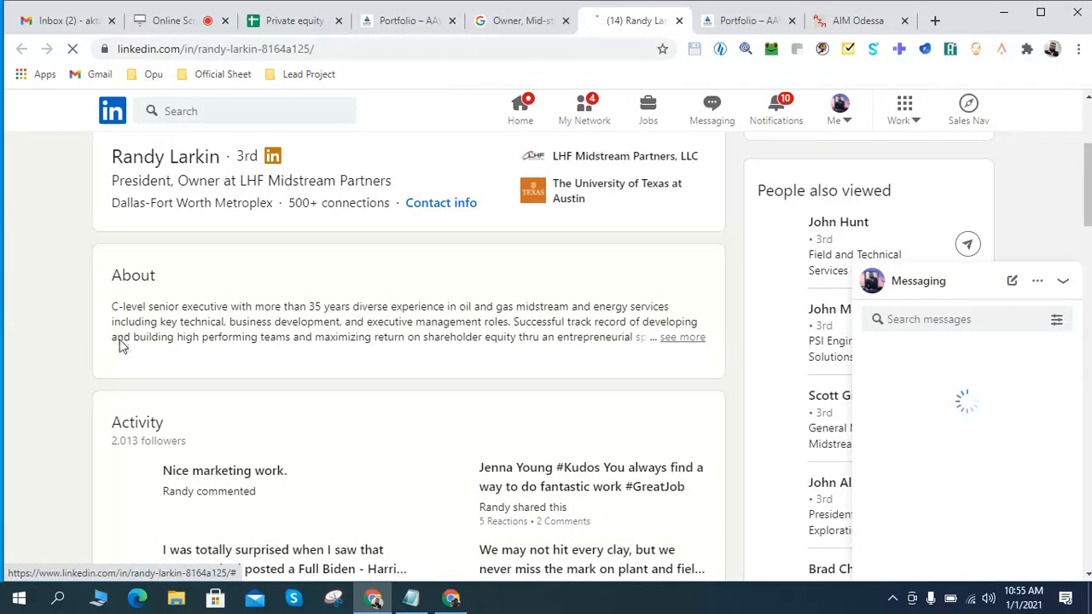
scroll(85, 345, "down", 10)
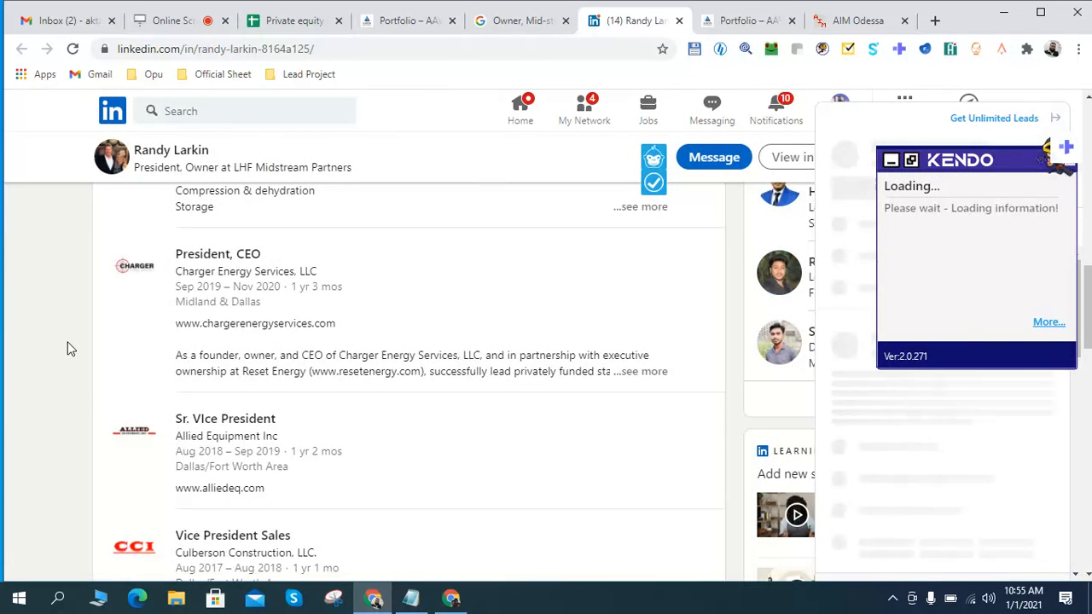
scroll(68, 346, "down", 3)
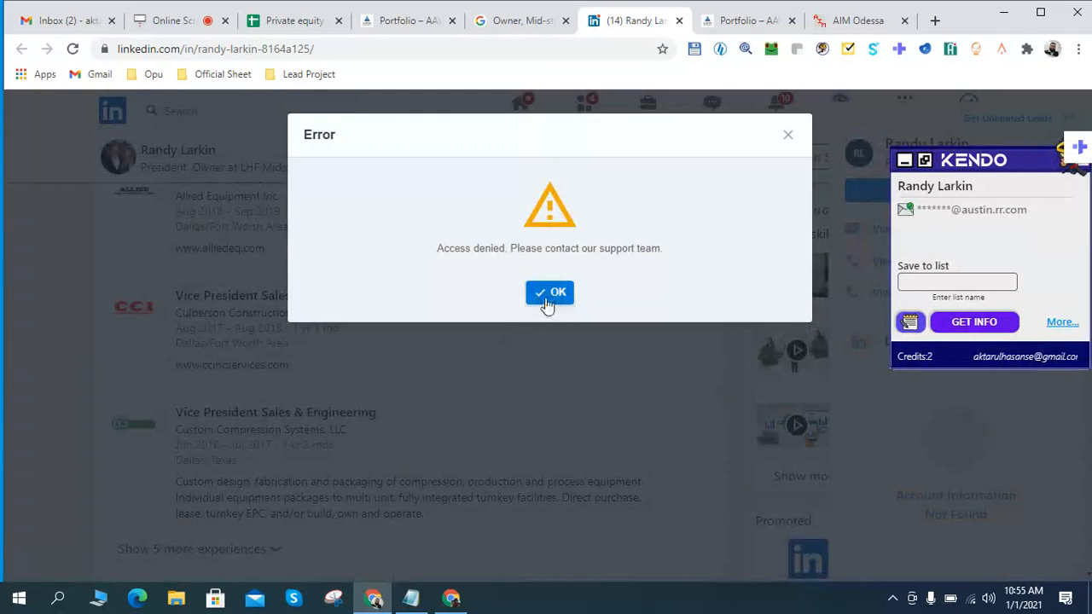
left_click(550, 292)
scroll(64, 388, "down", 3)
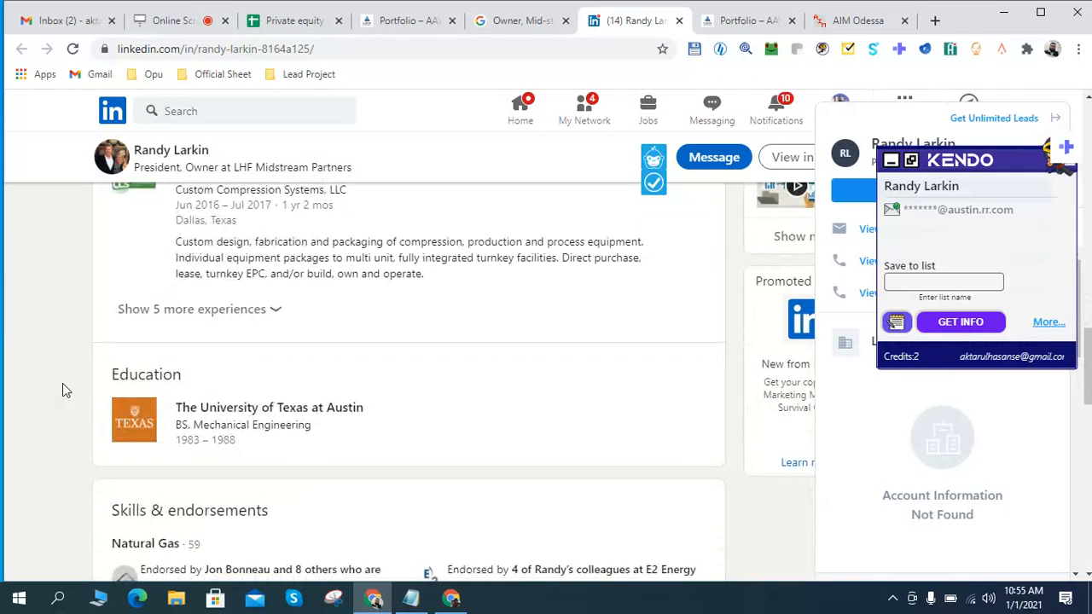
left_click(195, 312)
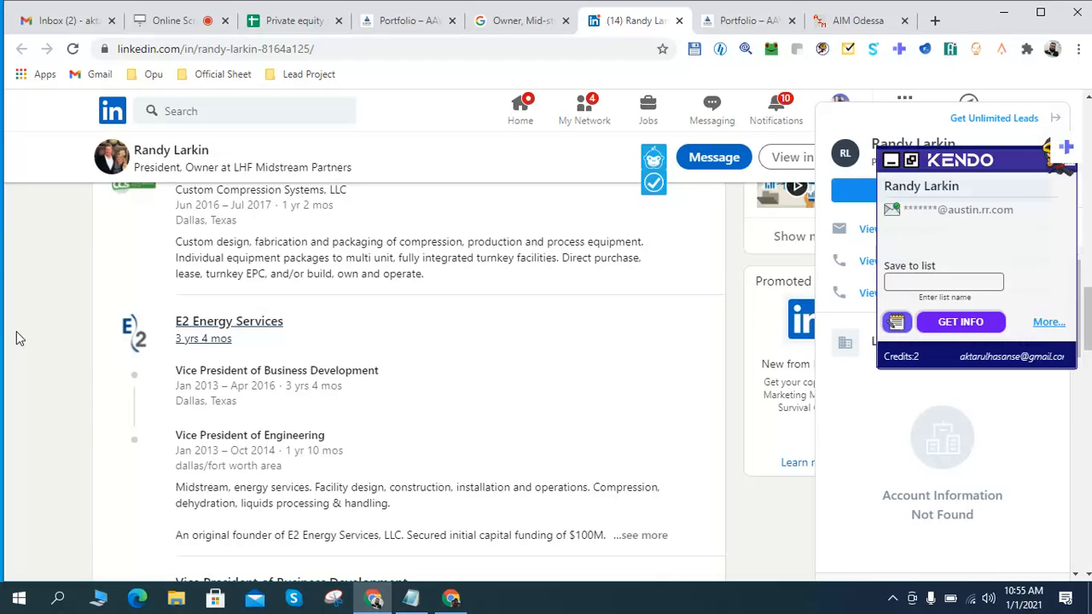
scroll(15, 338, "down", 3)
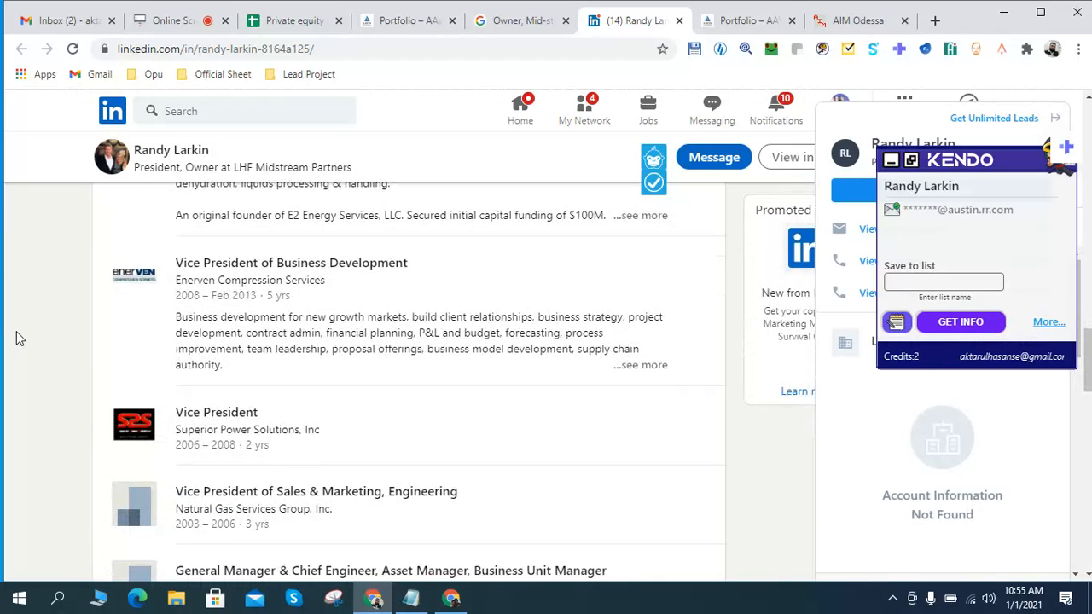
scroll(15, 337, "down", 2)
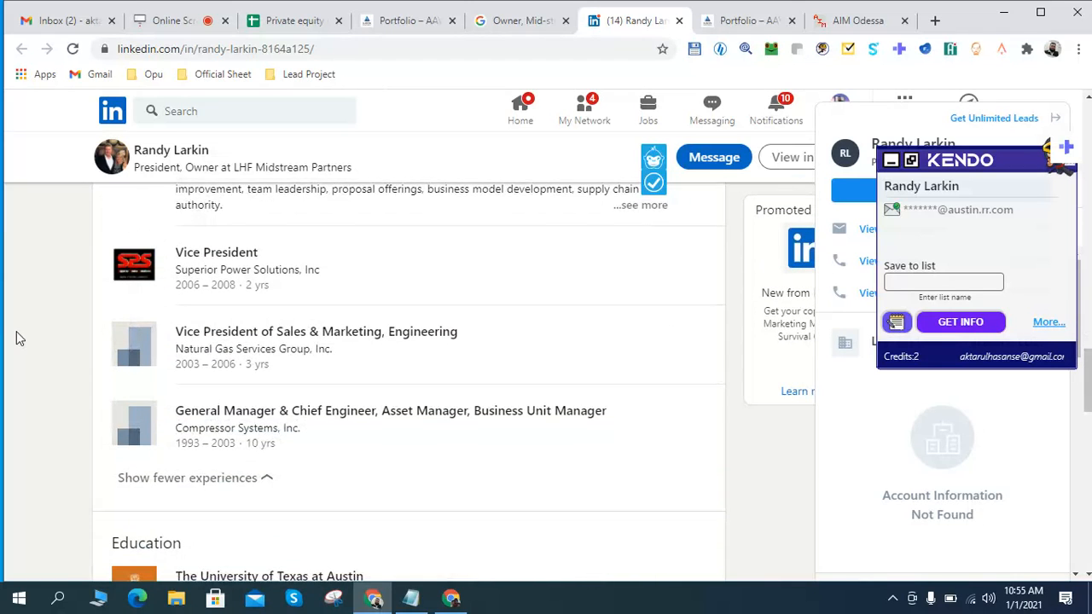
scroll(16, 338, "up", 15)
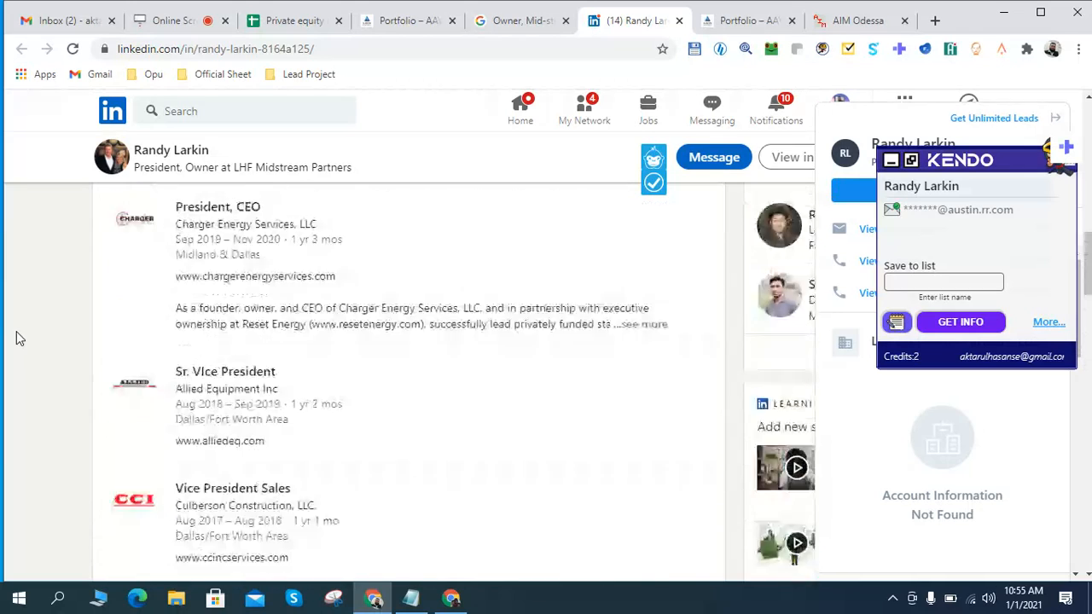
scroll(16, 338, "up", 2)
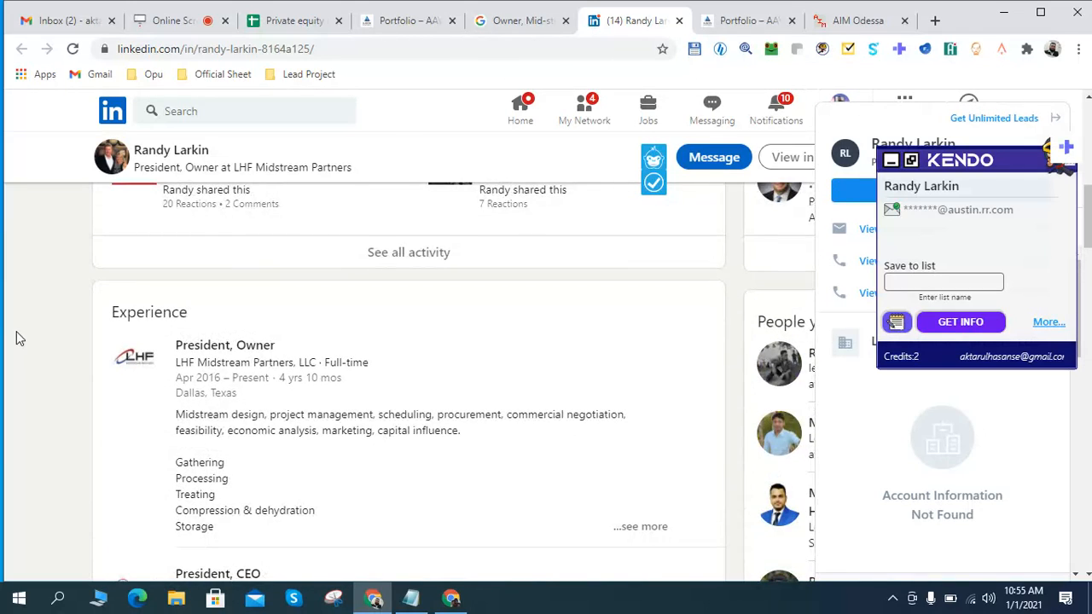
scroll(16, 338, "down", 1)
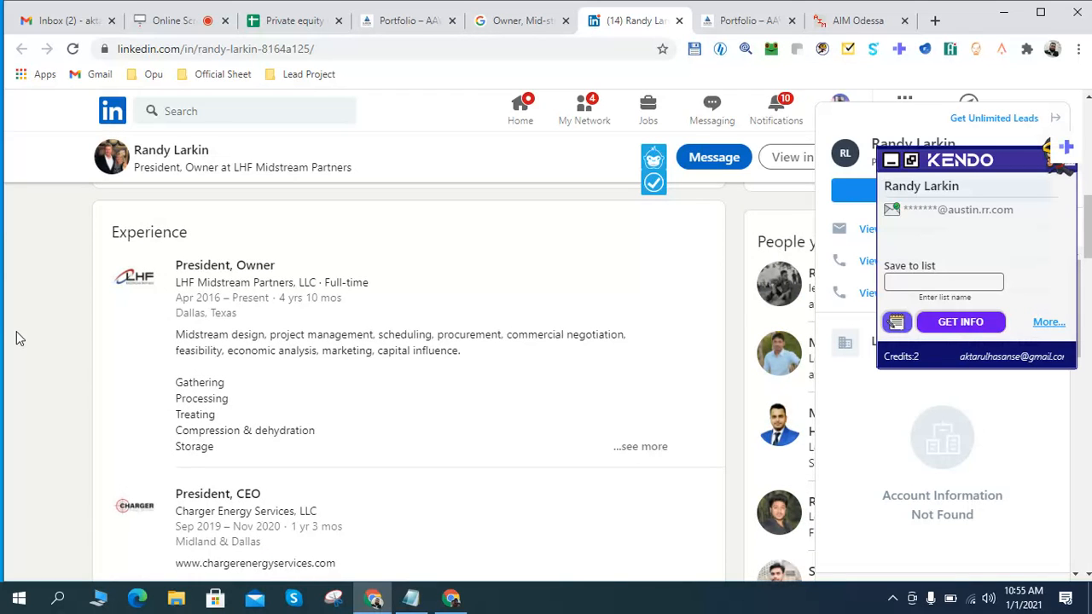
scroll(15, 338, "up", 3)
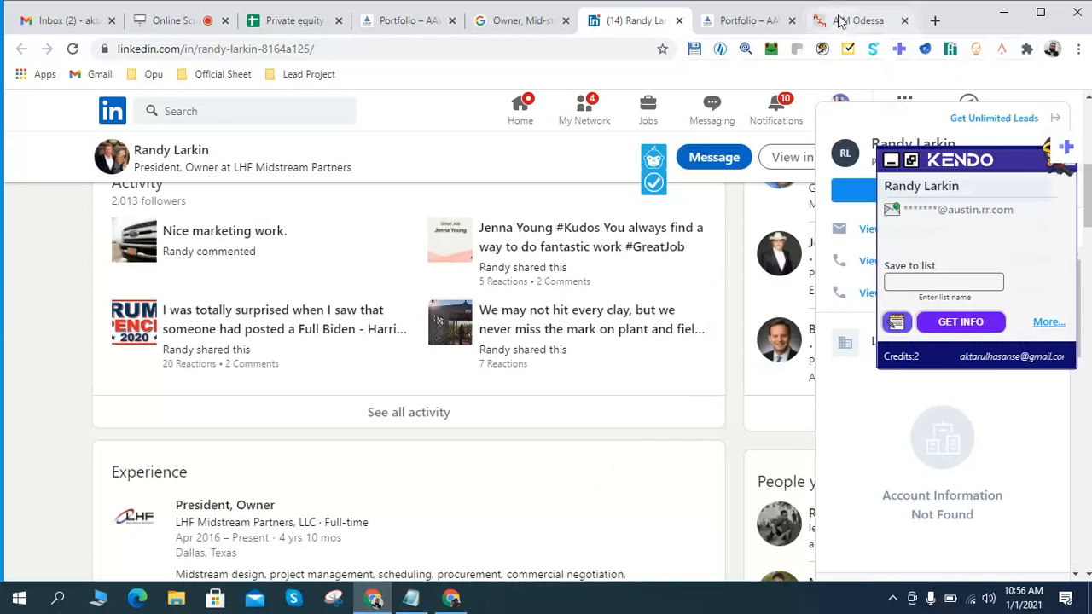
- Copy the company name "American Industrial Machine (AIM)" from the About Us text on the AIM Odessa website
left_click(840, 20)
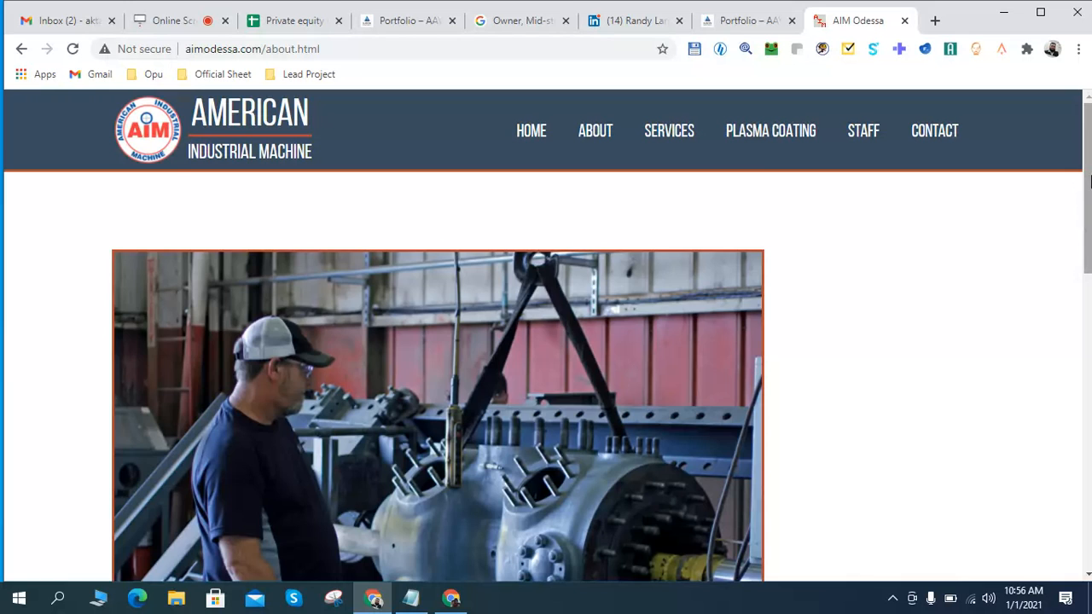
left_click_drag(1089, 180, 1079, 408)
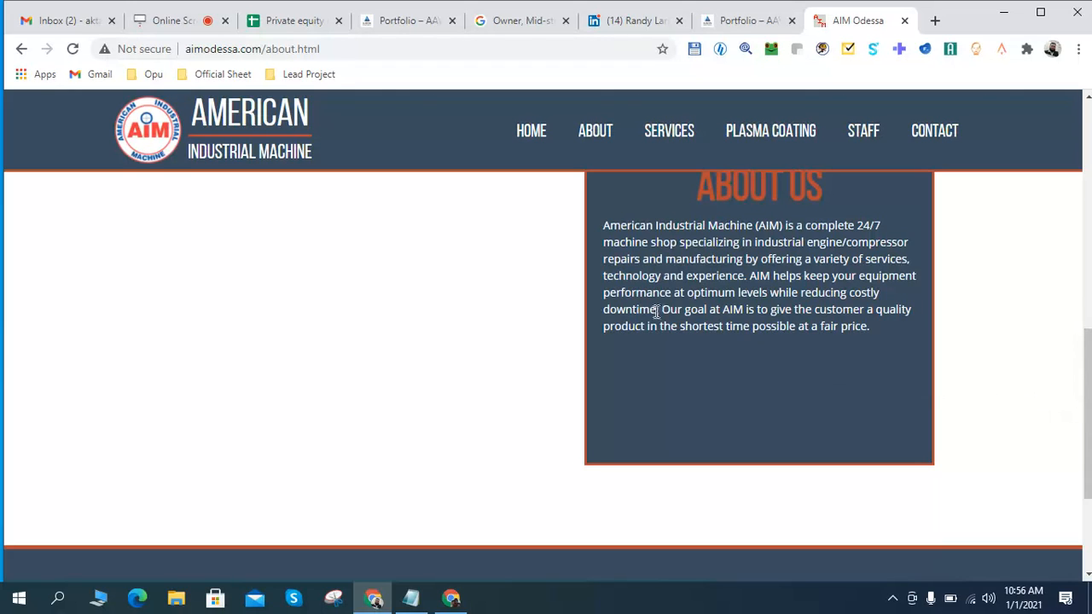
left_click_drag(608, 229, 783, 229)
right_click(747, 230)
left_click(785, 242)
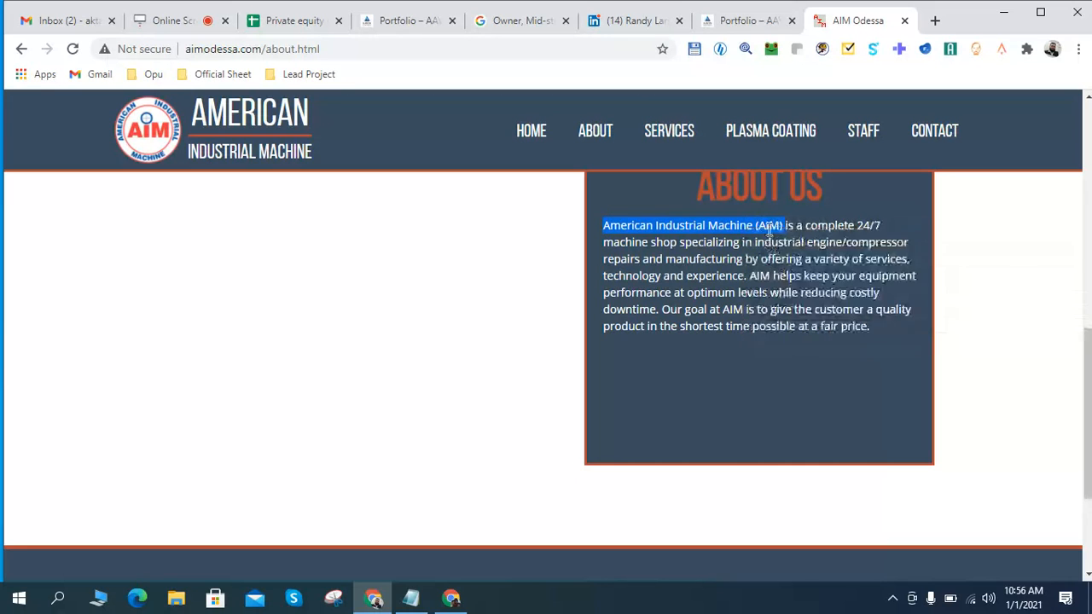
- Change the Google search to "Owner, American Industrial Machine (AIM)" and run it
left_click(522, 22)
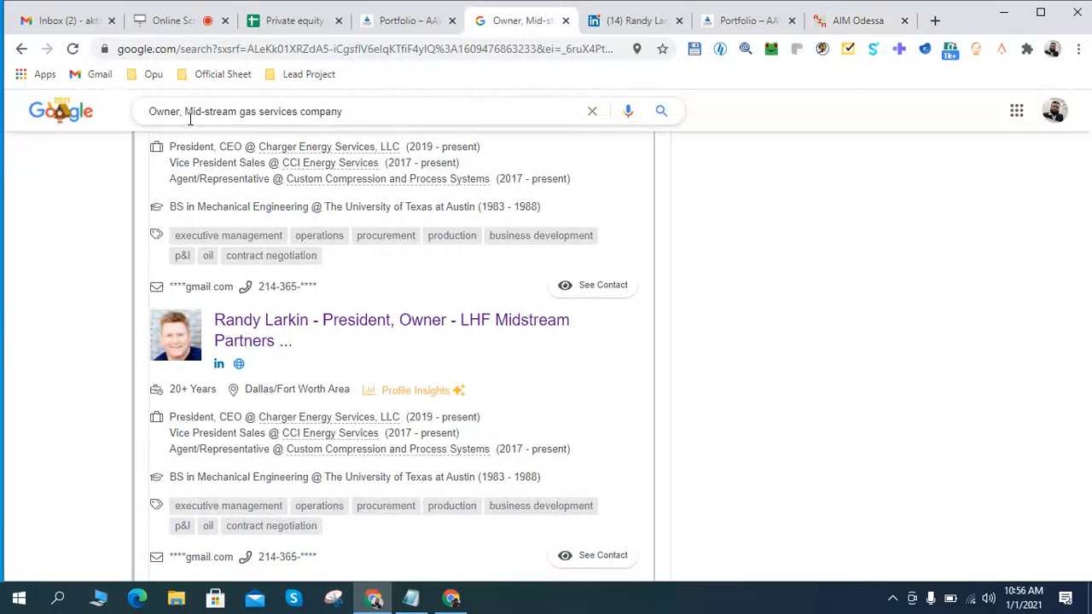
left_click_drag(190, 117, 458, 121)
key("ctrl+v")
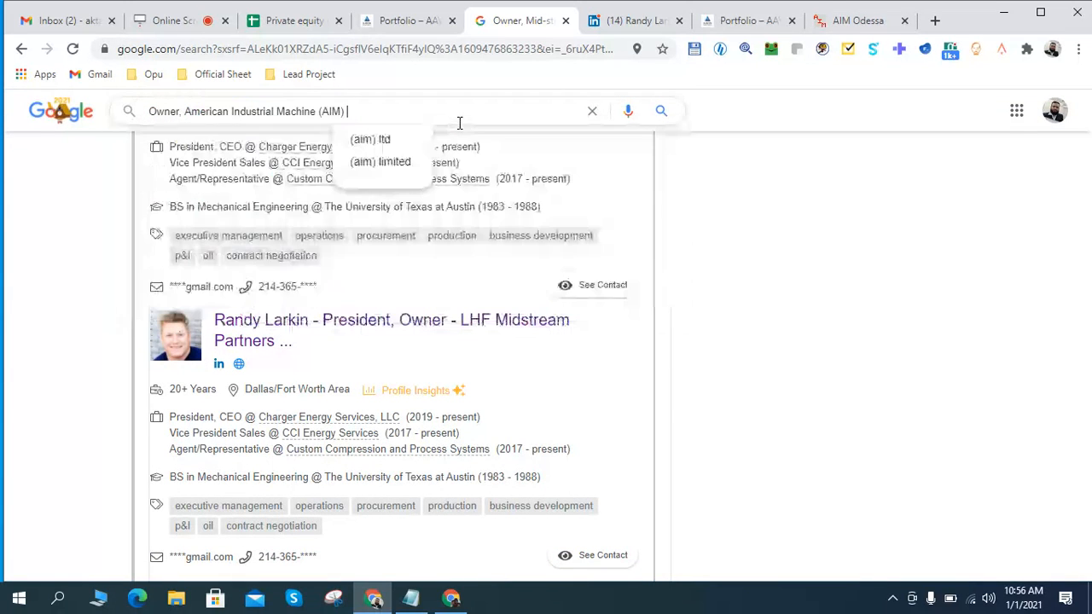
key("Return")
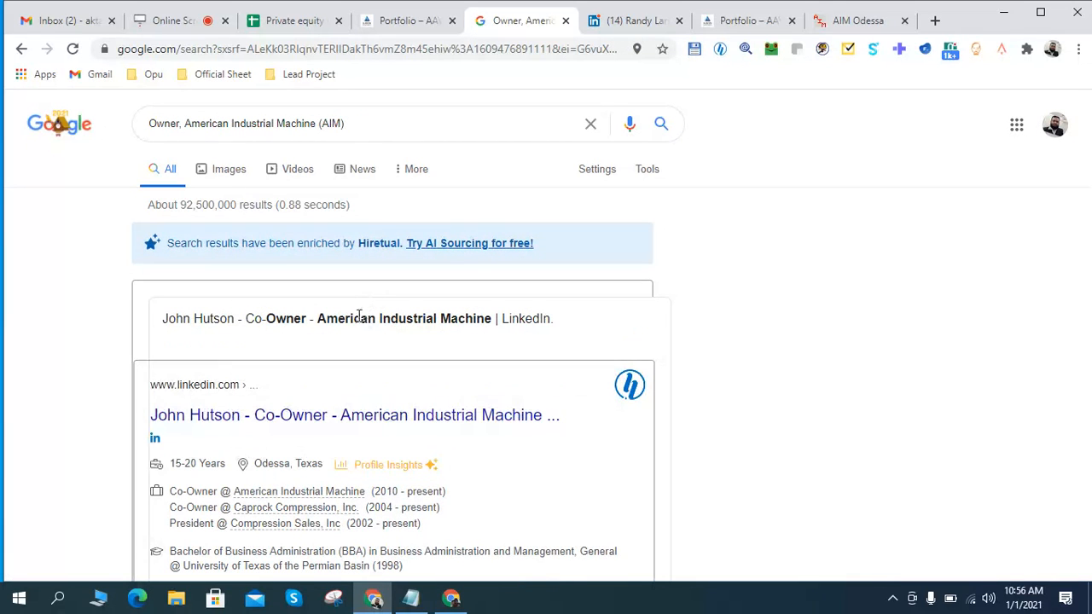
- Open the LinkedIn profile of American Industrial Machine's co-owner from the results in a new tab and check the listed experience
scroll(384, 351, "down", 1)
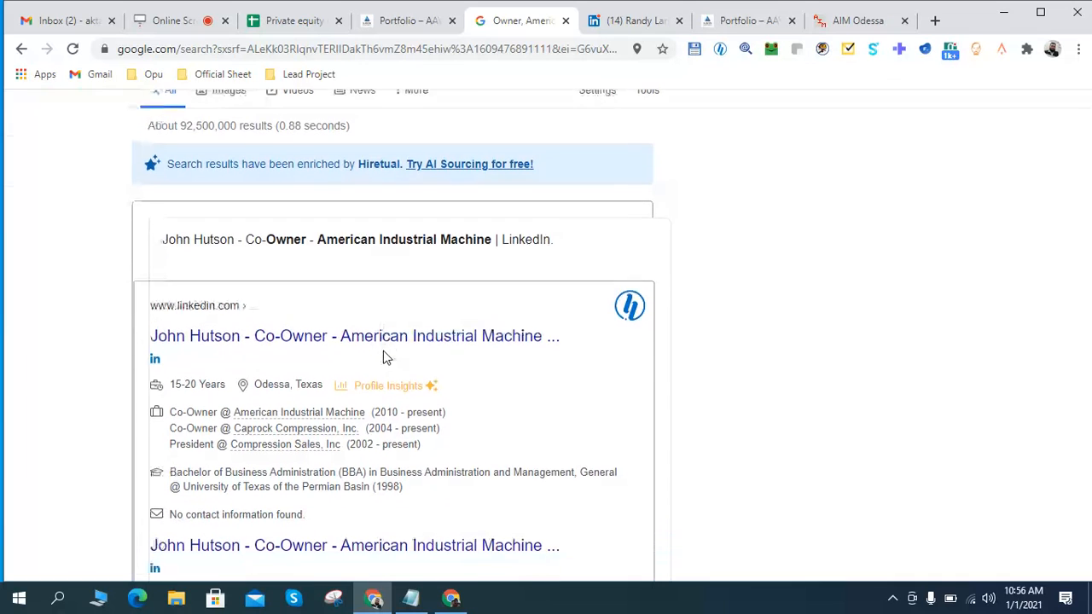
right_click(383, 343)
left_click(454, 351)
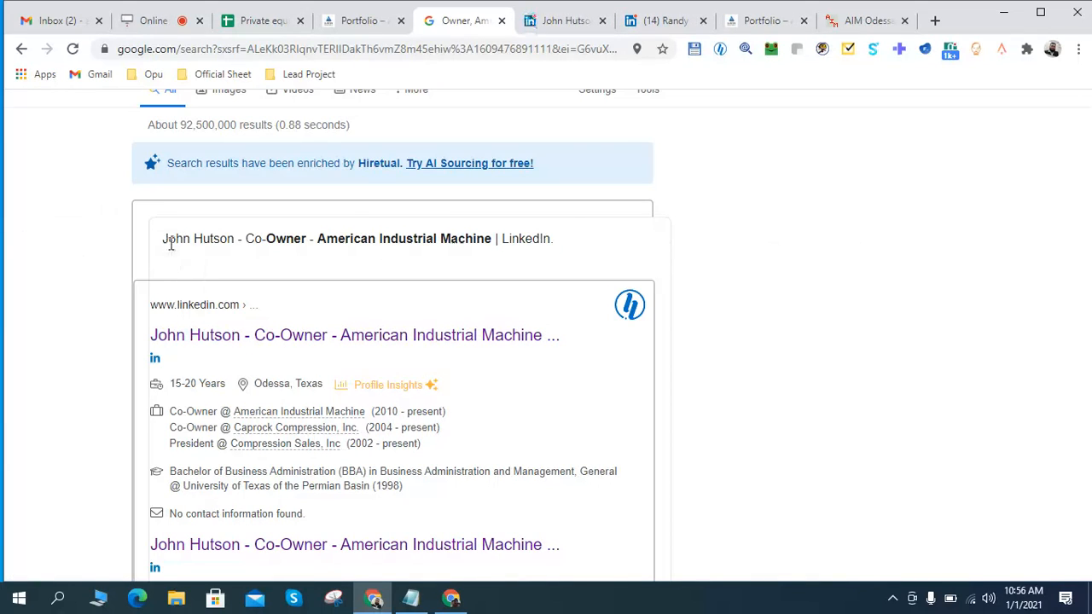
left_click(529, 22)
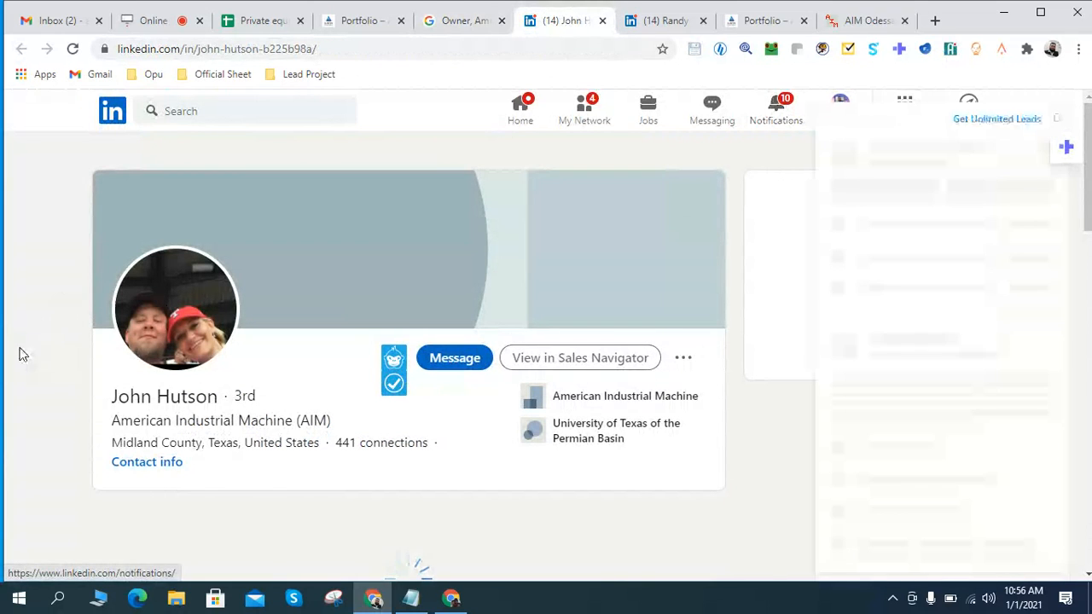
scroll(19, 353, "down", 3)
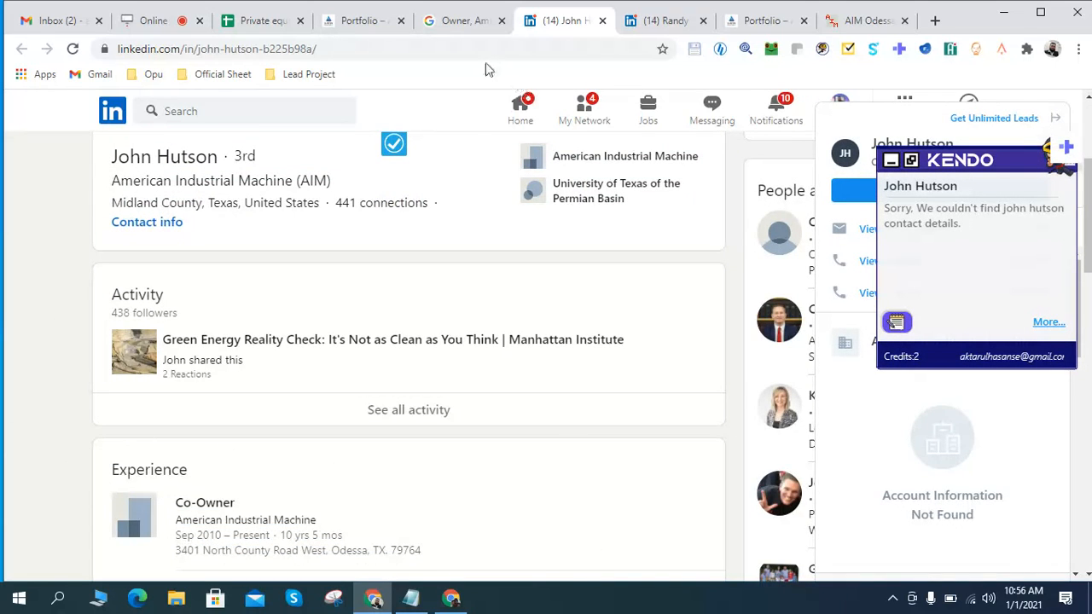
- Copy the co-owner's full name from the Google result into the "Owned by -" cell of row 33 in the Manufacturing companies sheet
left_click(477, 21)
scroll(699, 248, "up", 1)
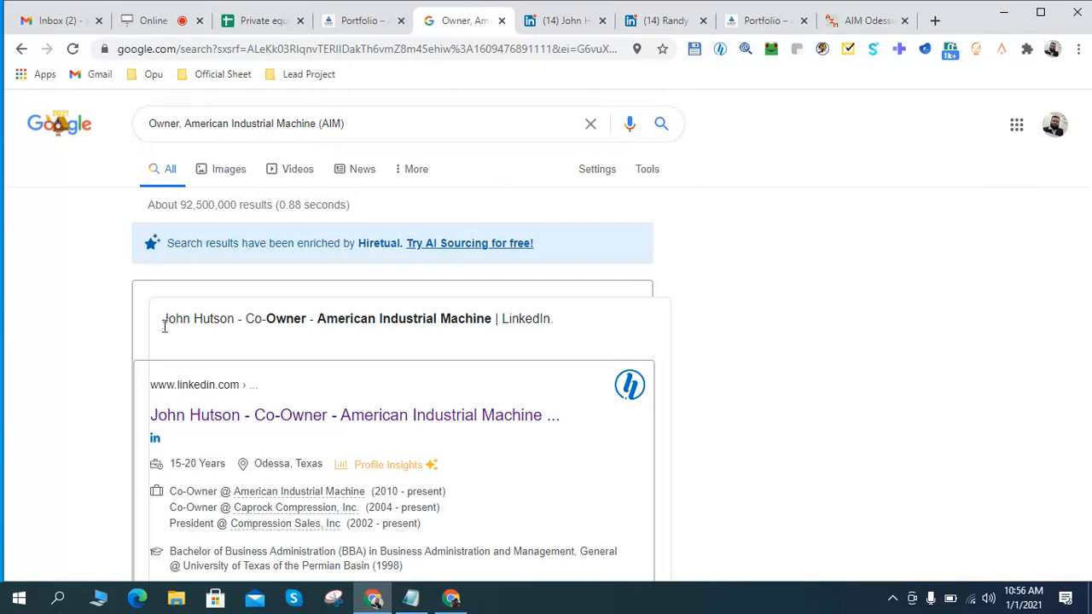
left_click_drag(163, 321, 235, 320)
right_click(224, 318)
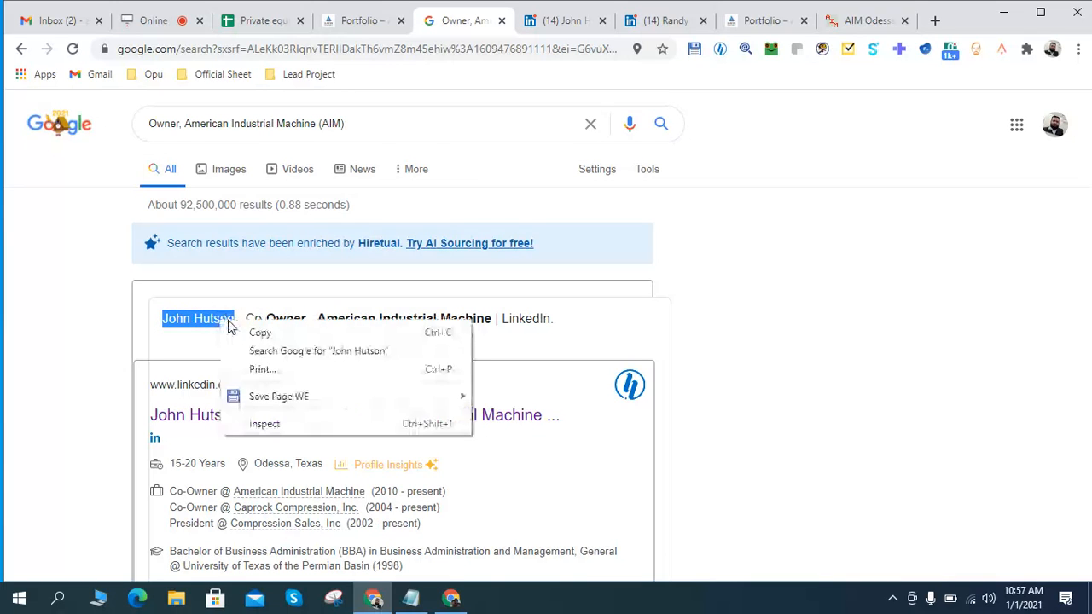
left_click(251, 334)
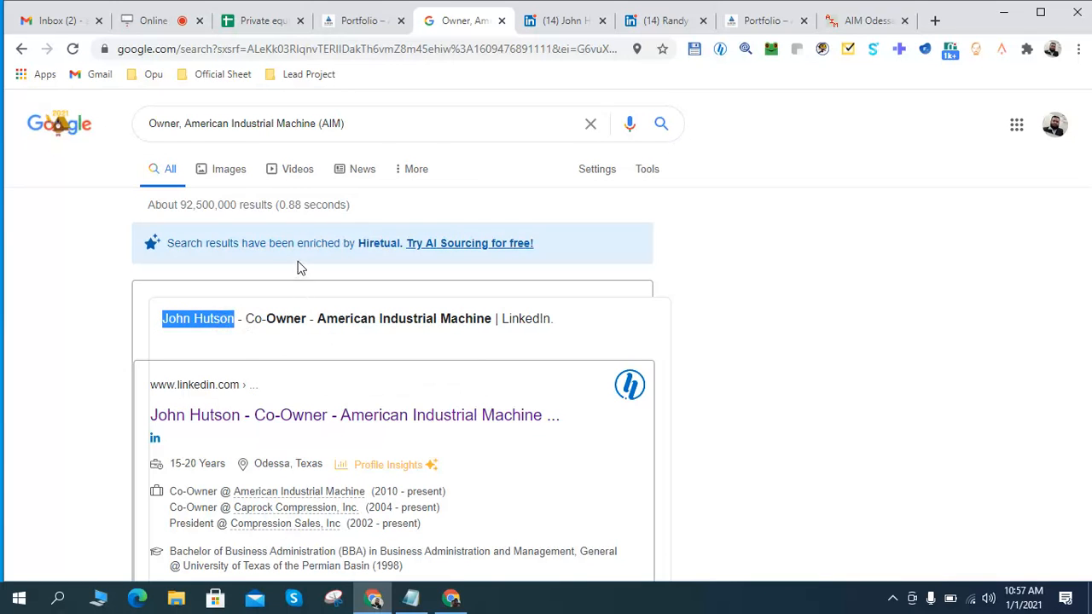
left_click(256, 21)
double_click(103, 310)
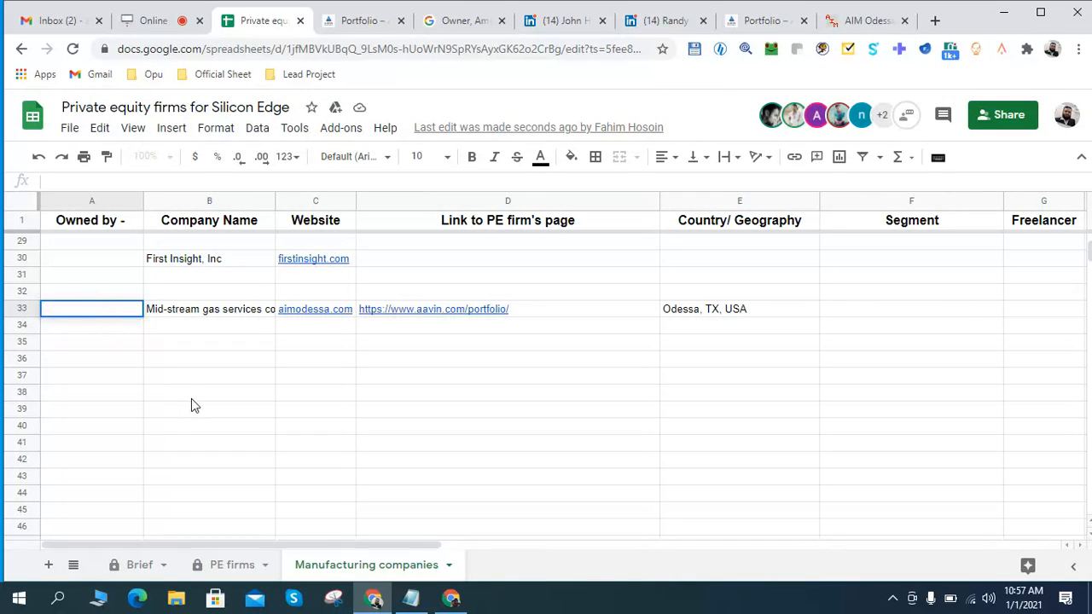
key("ctrl+v")
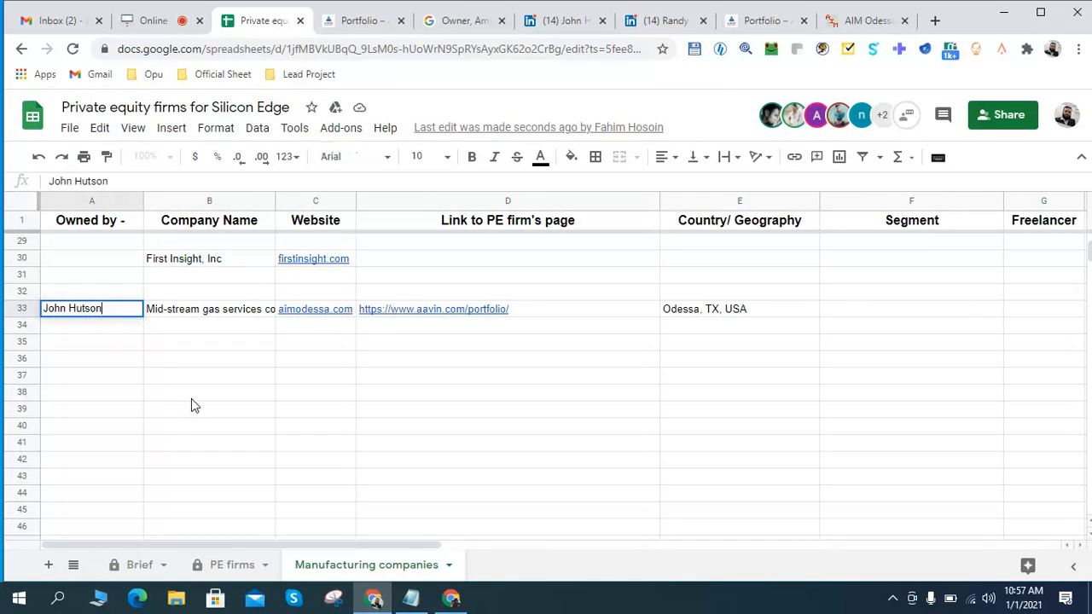
left_click(369, 411)
left_click(717, 316)
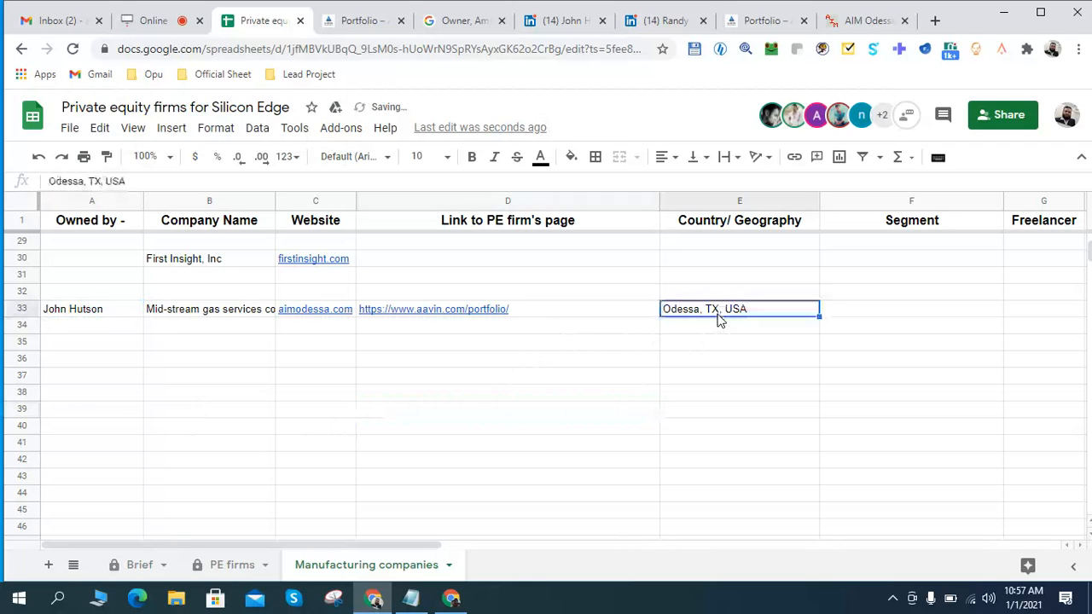
left_click(84, 316)
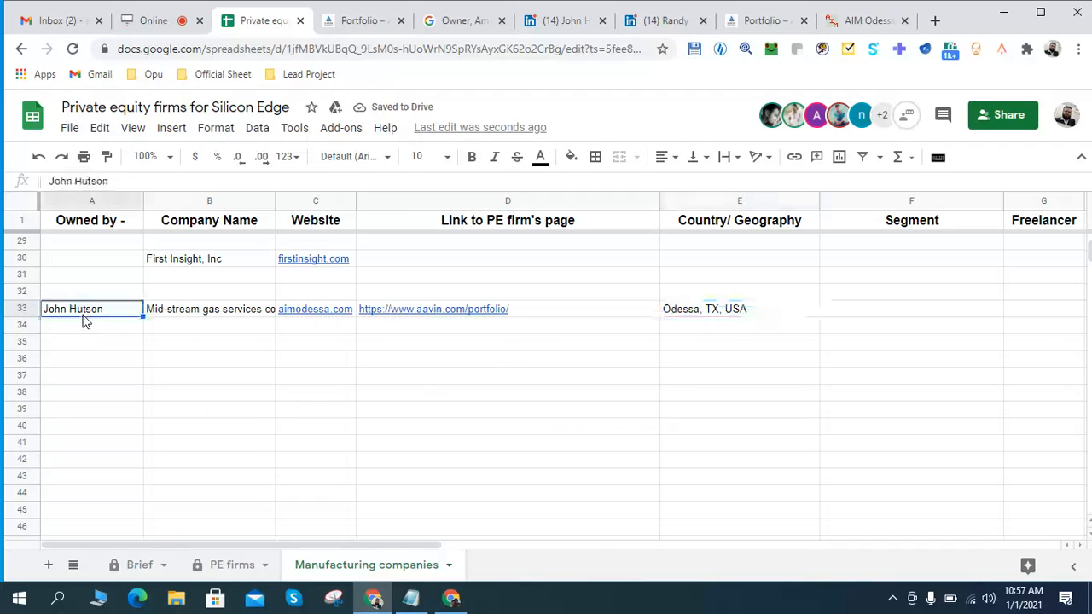
left_click(173, 316)
- Fill in row 33's Freelancer cell with the freelancer's name and its Team cell with "Silicon Edge"
left_click(701, 313)
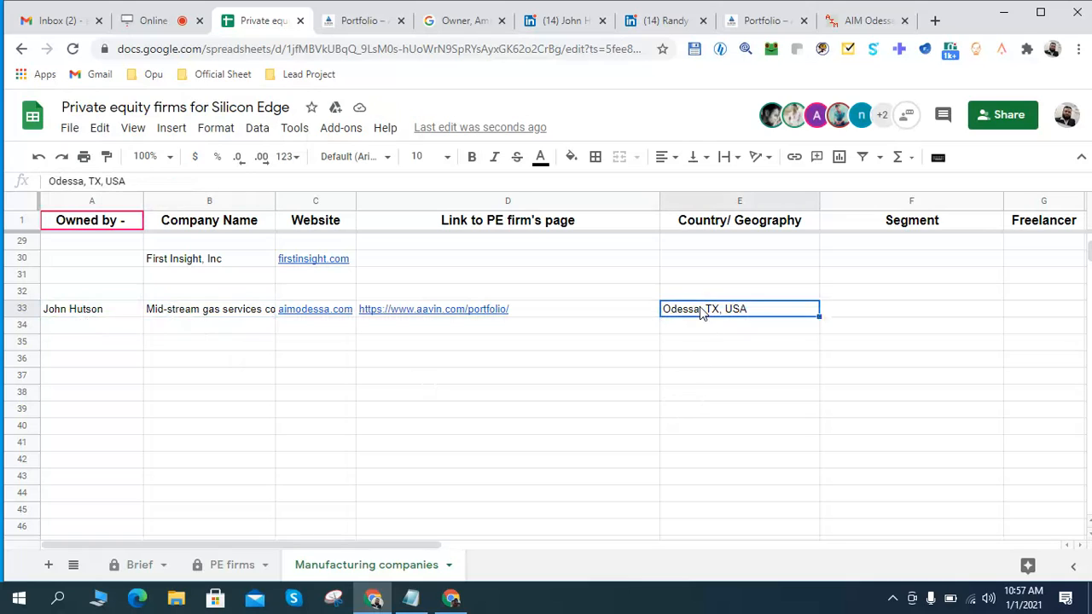
key("Tab")
key("Tab")
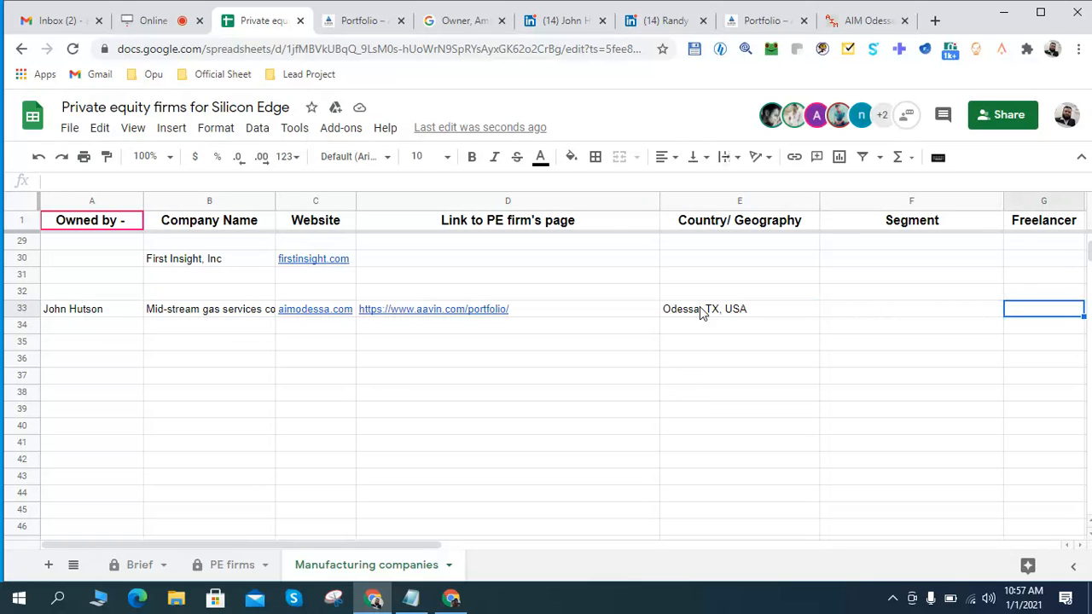
key("Tab")
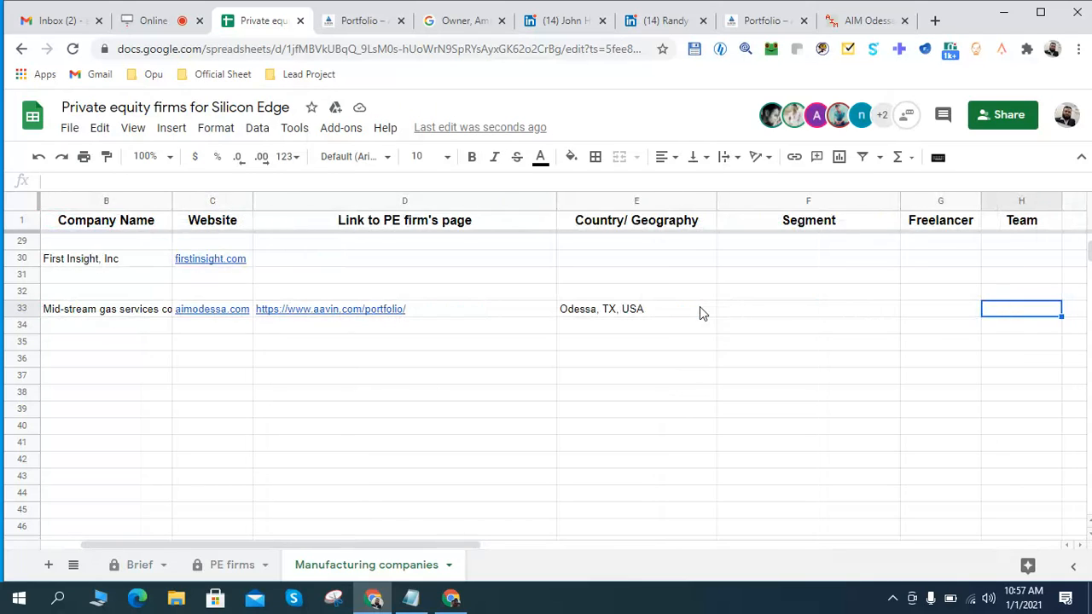
key("shift+Tab")
type("Mahb")
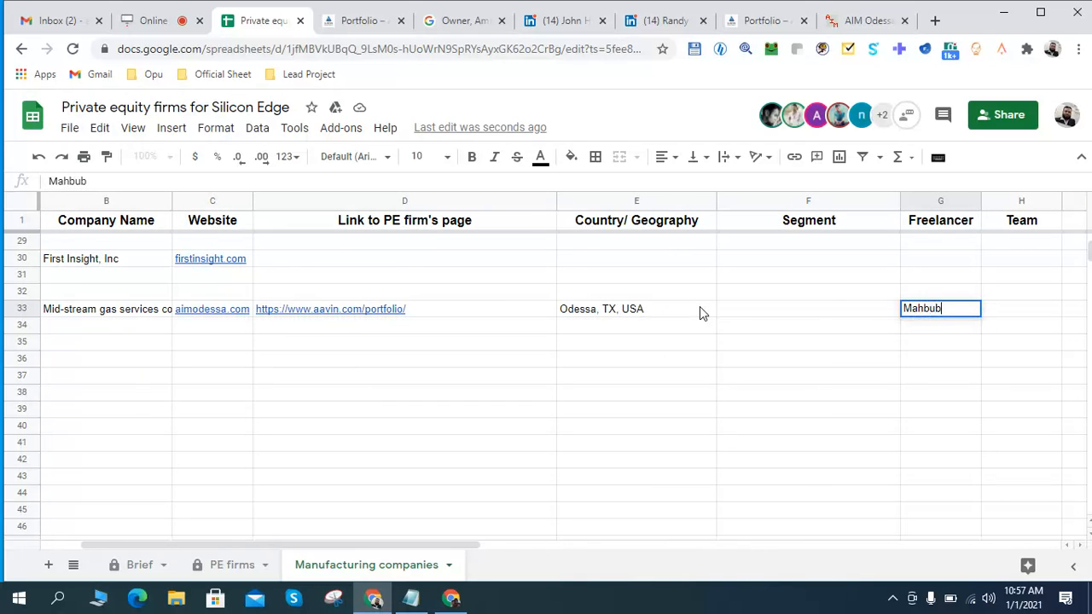
key("Tab")
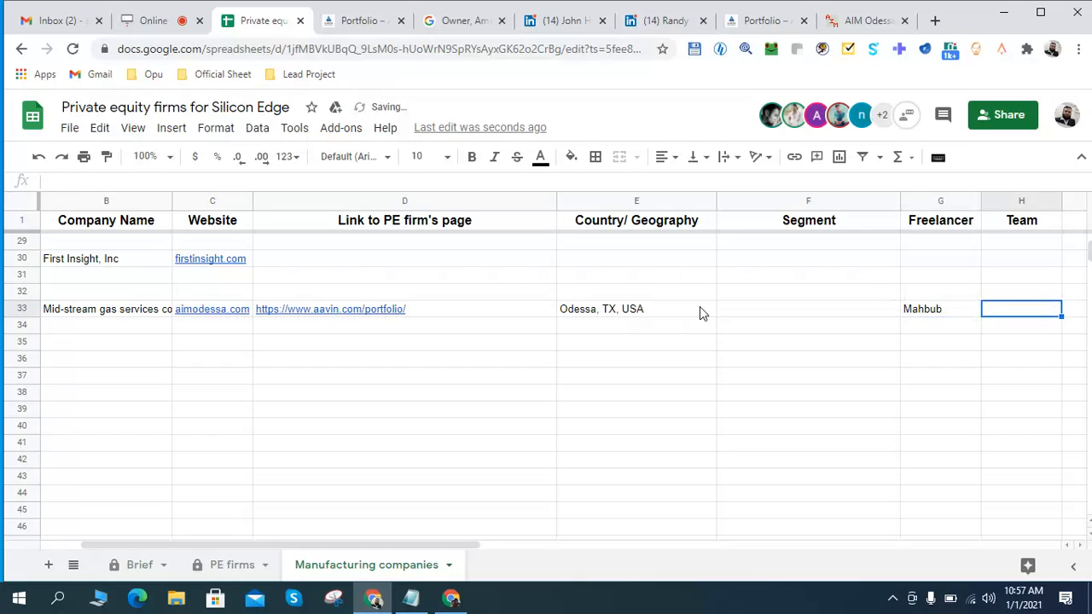
type("Silic")
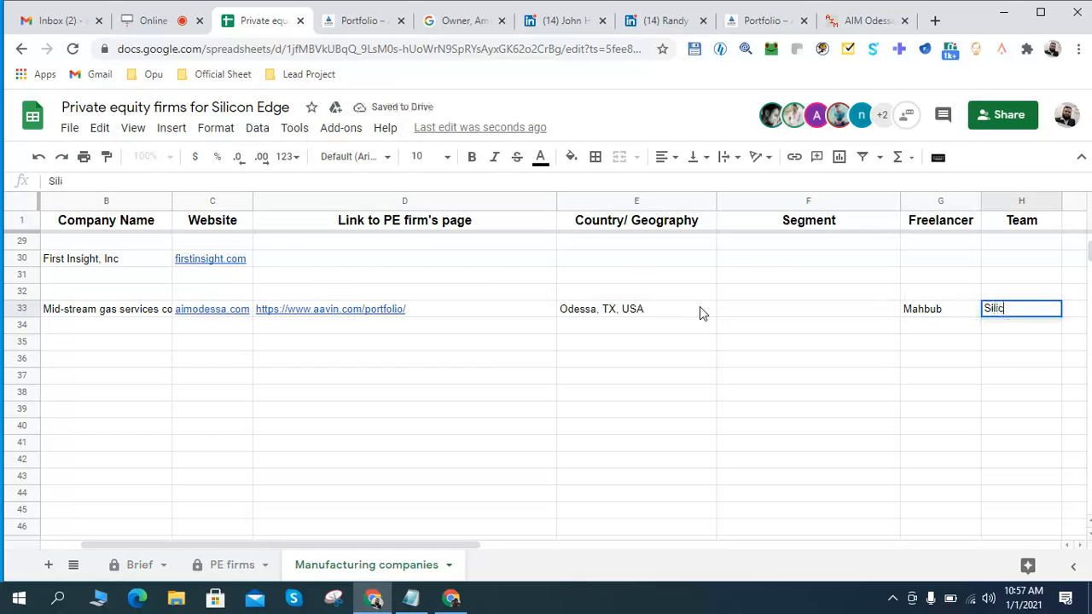
type("on Edge")
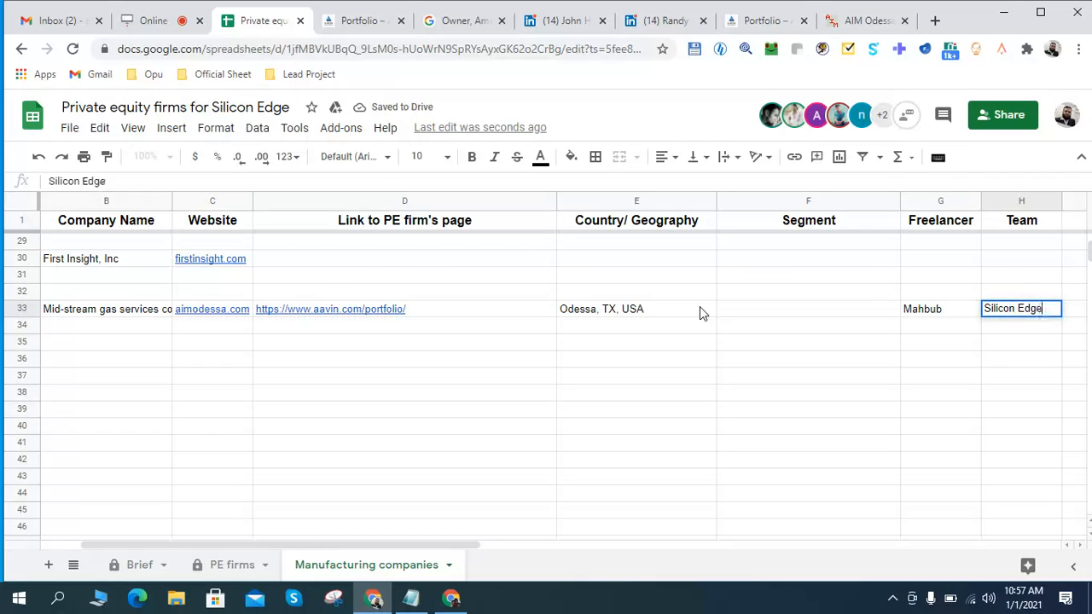
- Commit the Team entry in row 33 and move to the empty "Owned by -" cell of row 34
left_click(653, 328)
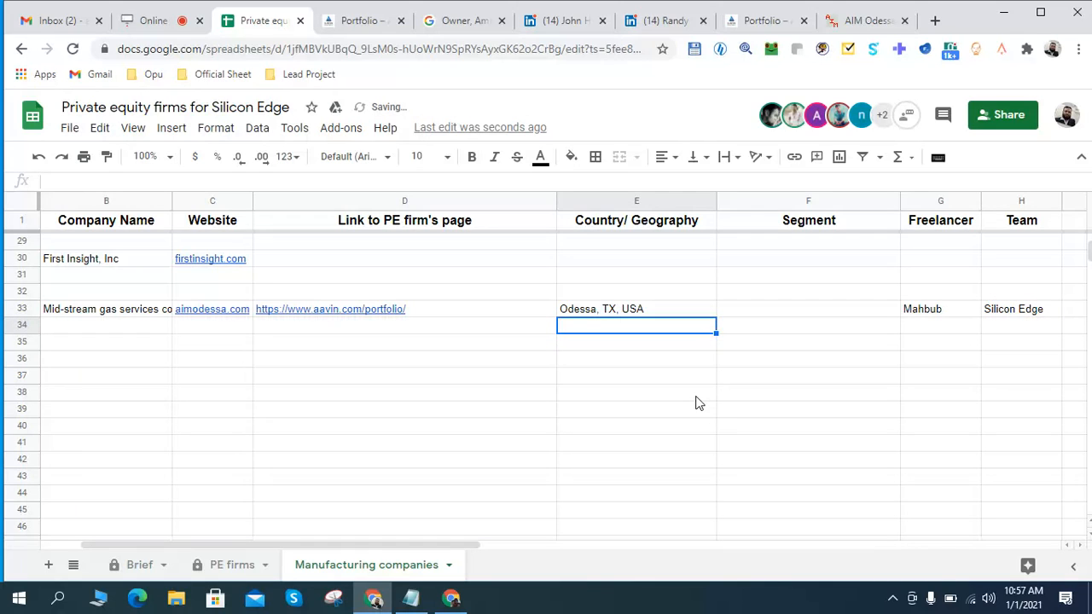
key("Left")
key("Left")
key("Left")
key("Left")
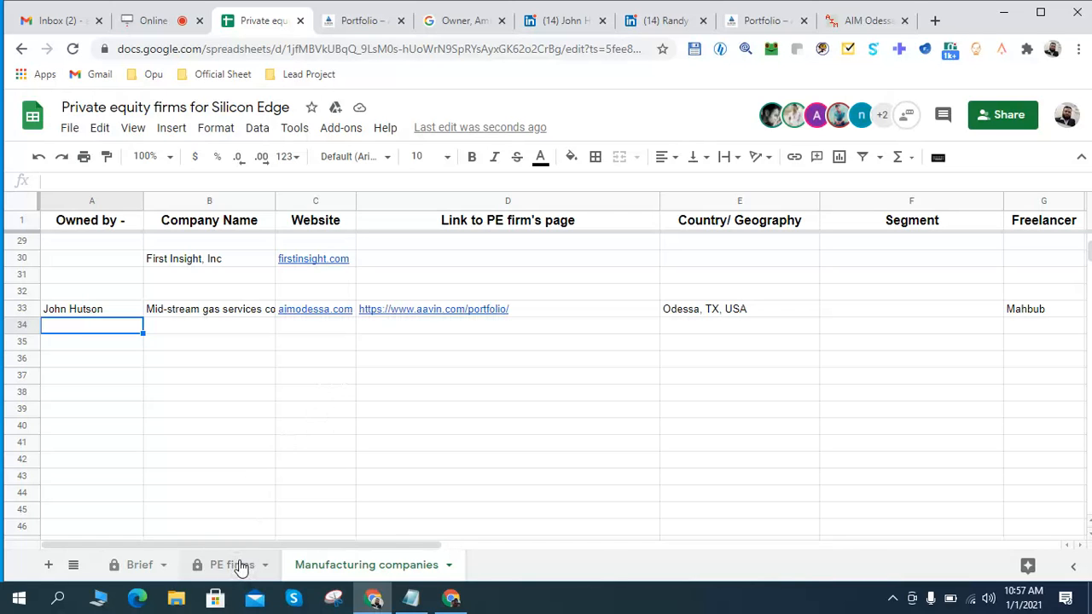
- Switch to the PE firms sheet and look through the listed firms and their team and freelancer assignments
key("ctrl+shift+Page_Up")
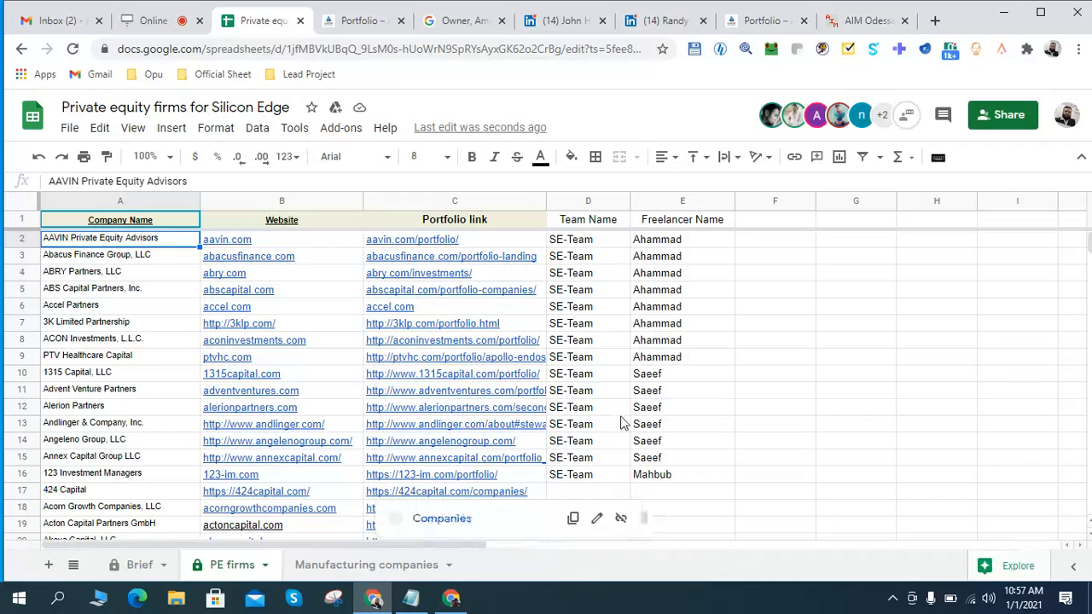
left_click(678, 431)
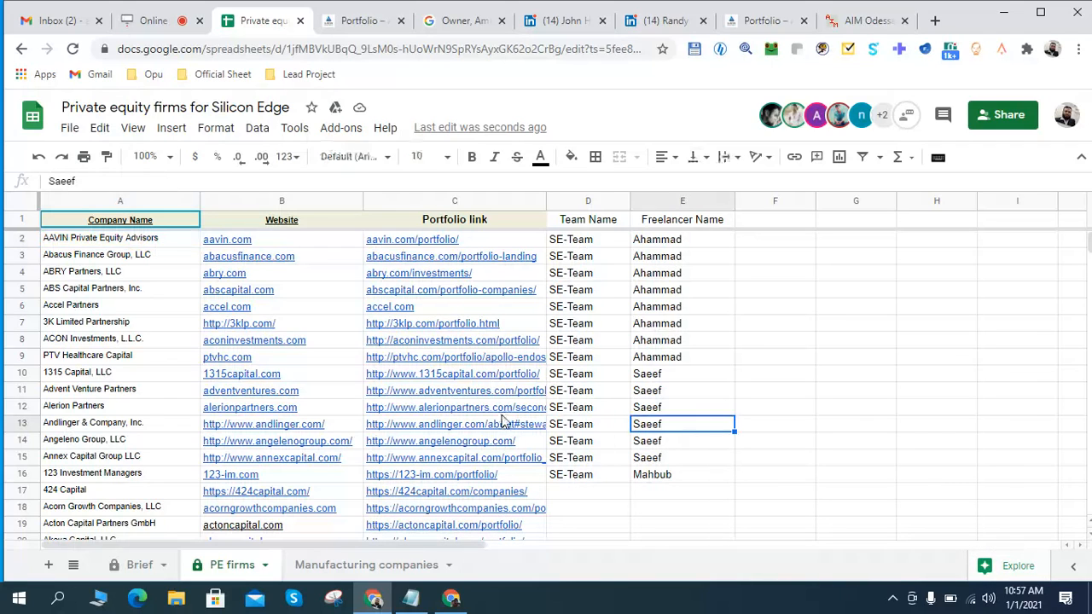
left_click(139, 256)
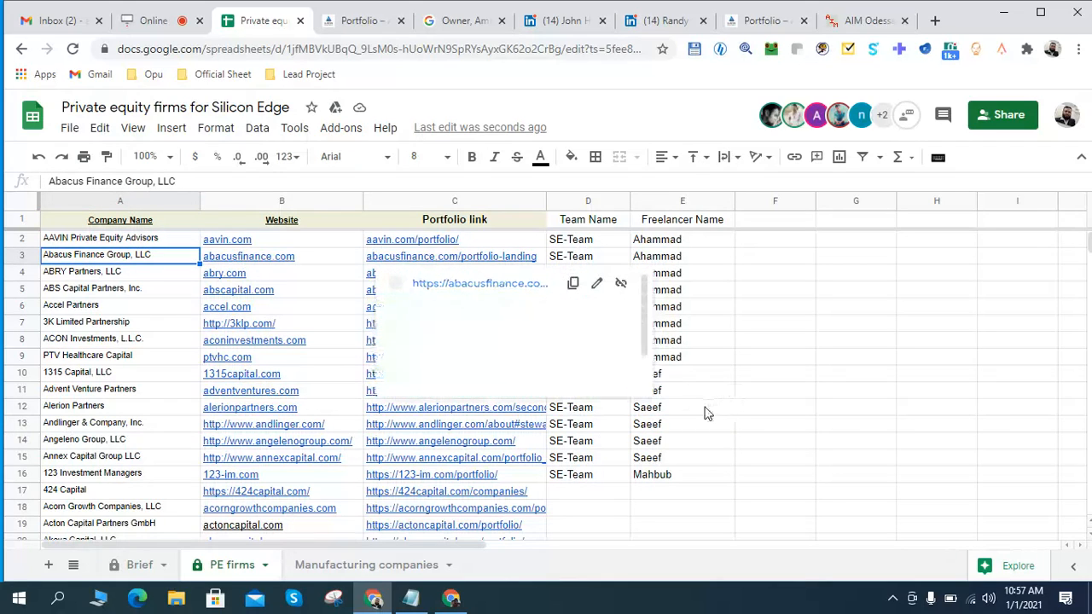
left_click(690, 432)
scroll(674, 490, "down", 2)
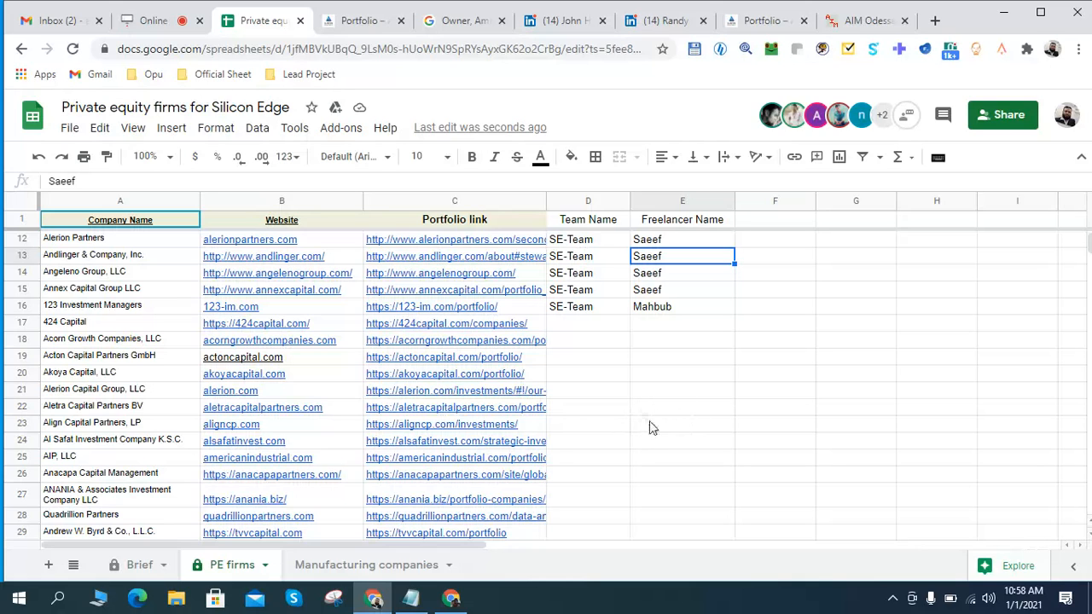
scroll(650, 420, "down", 1)
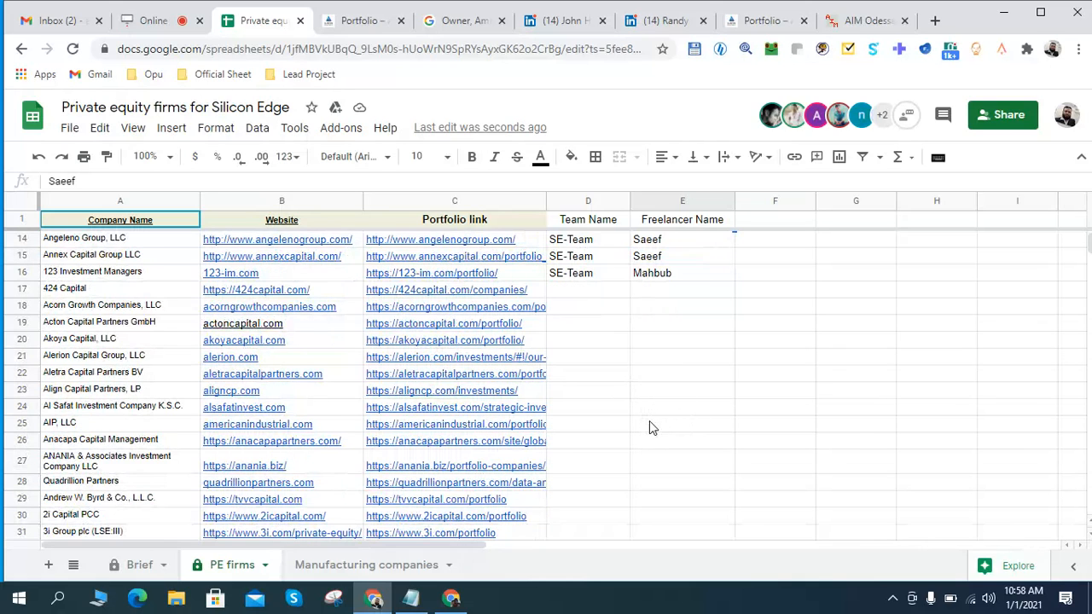
- Open Acorn Growth Companies' portfolio link from the PE firms sheet and look through its portfolio companies
left_click(486, 312)
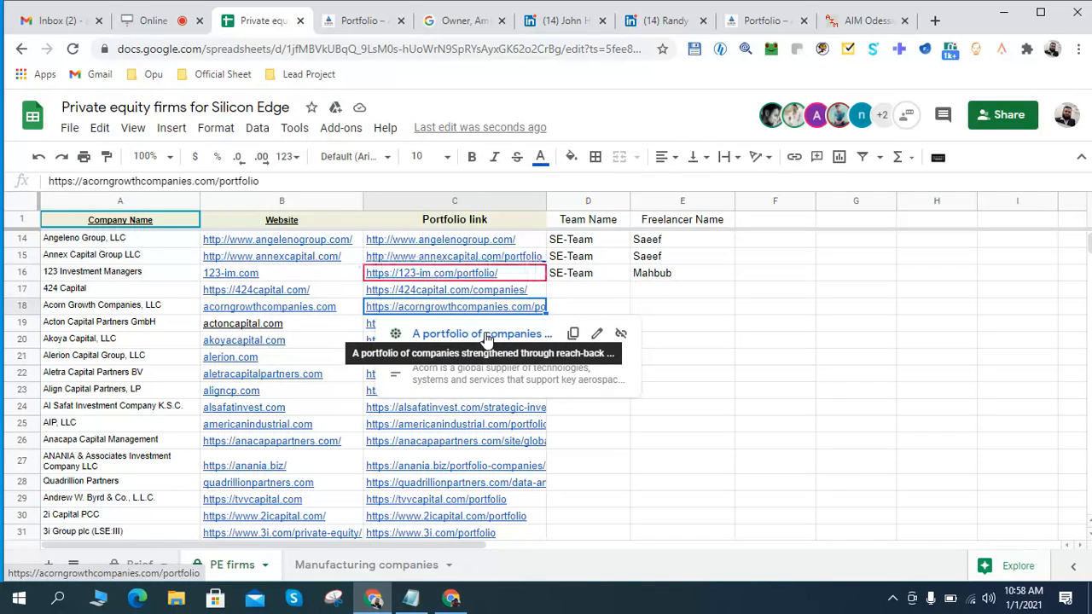
left_click(484, 334)
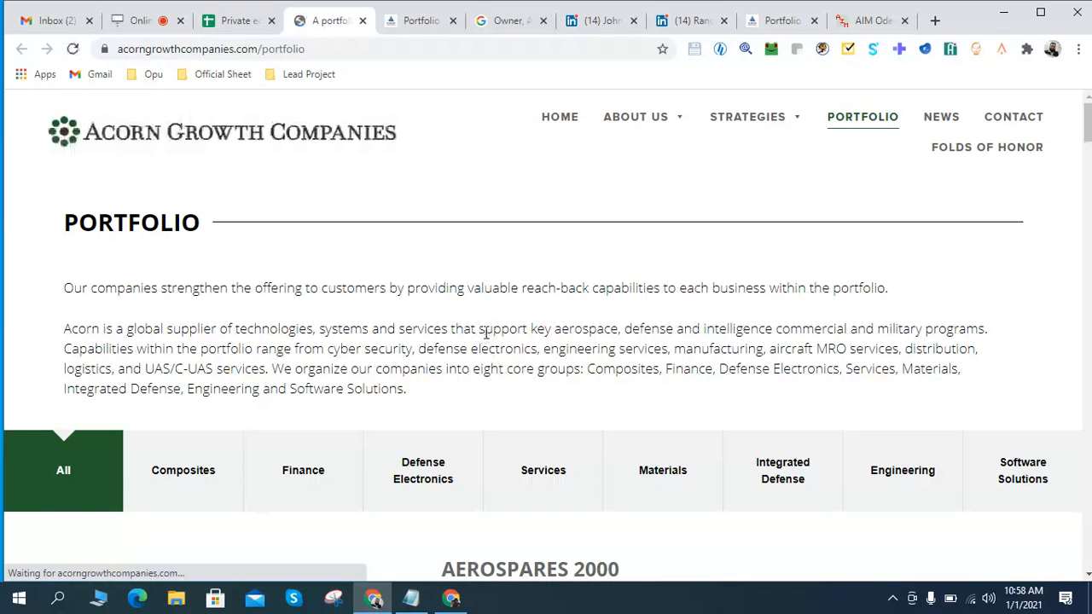
scroll(483, 337, "down", 3)
scroll(468, 333, "down", 2)
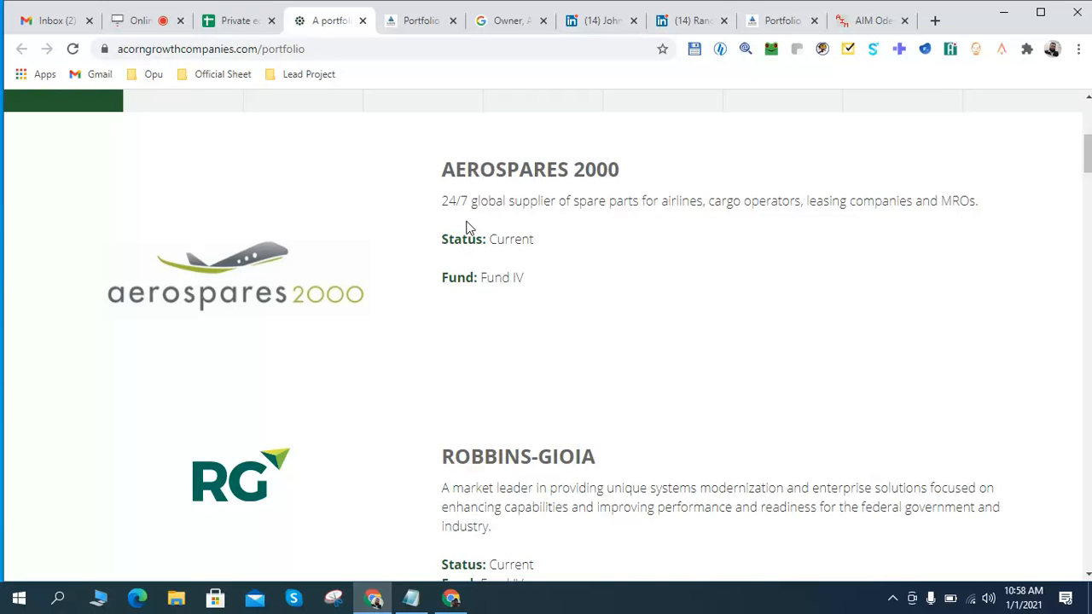
scroll(507, 310, "down", 5)
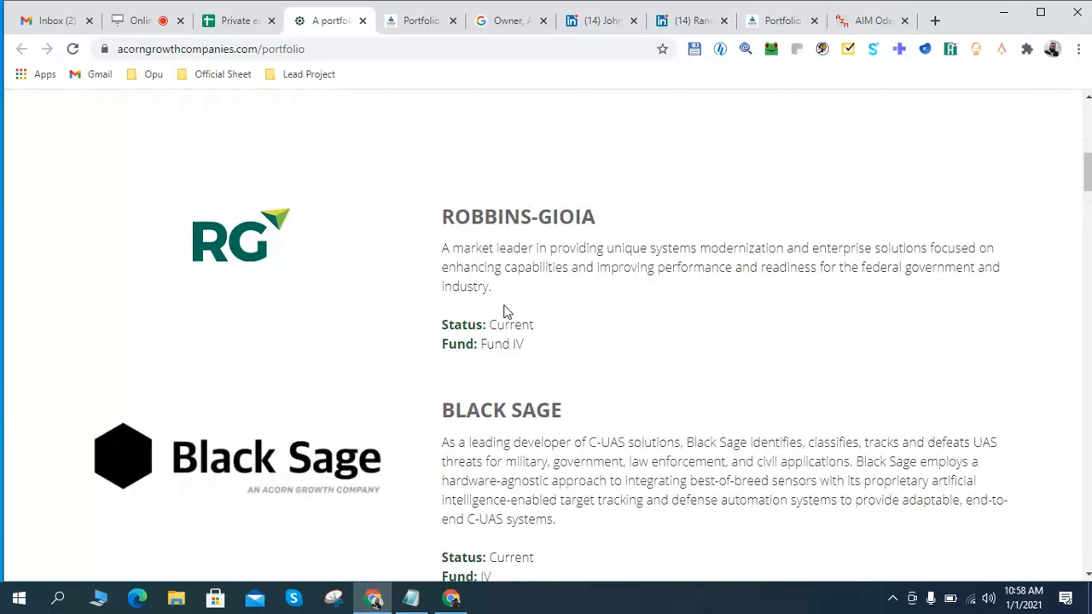
- Return to the PE firms sheet and open the portfolio link of 123 Investment Managers in row 16
left_click(230, 22)
scroll(672, 383, "up", 4)
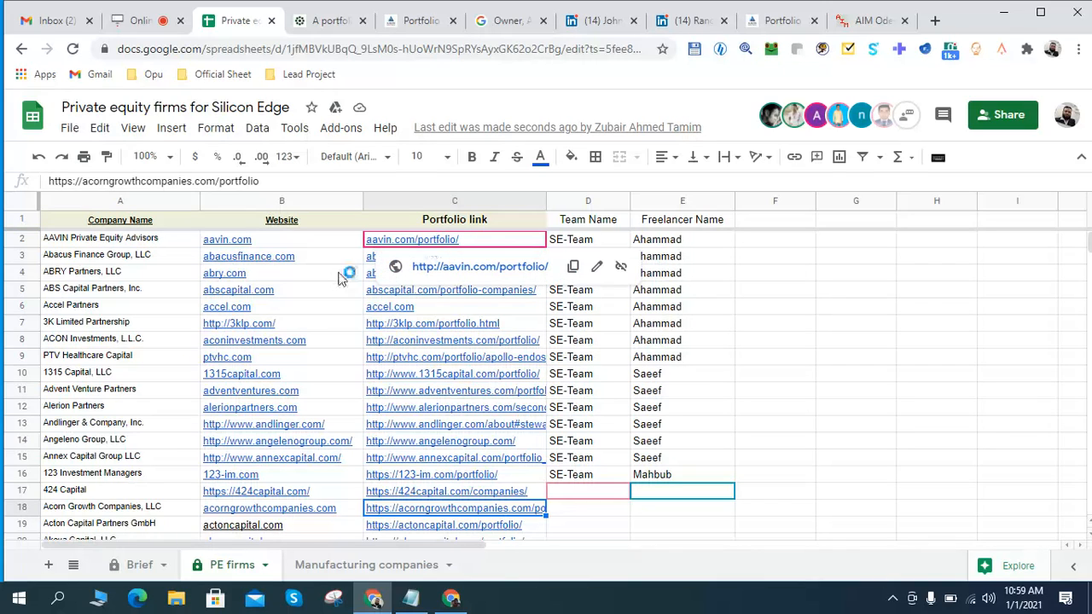
left_click(162, 382)
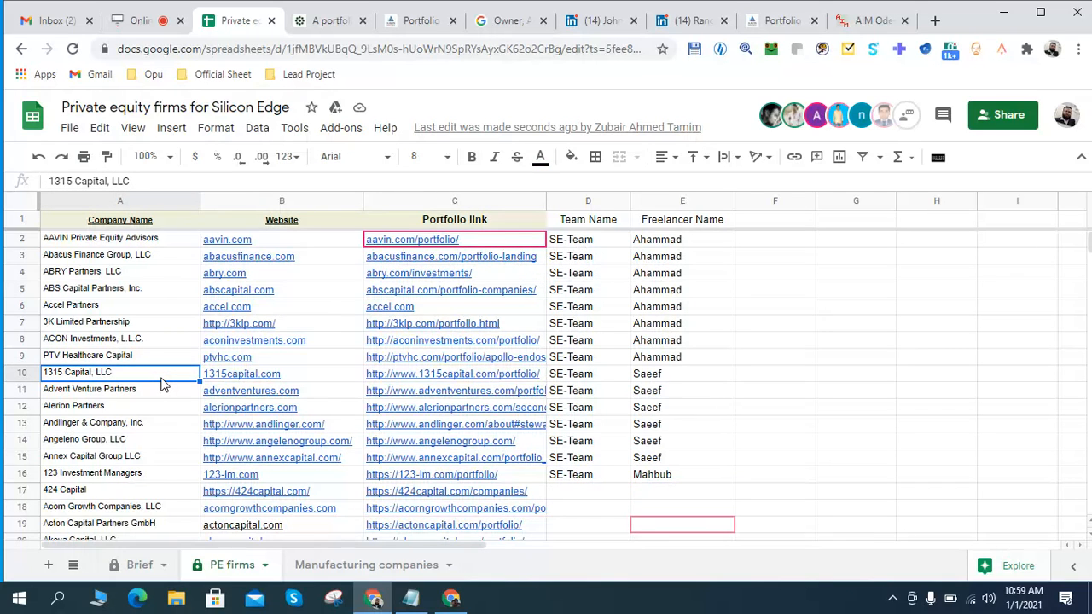
scroll(162, 383, "down", 2)
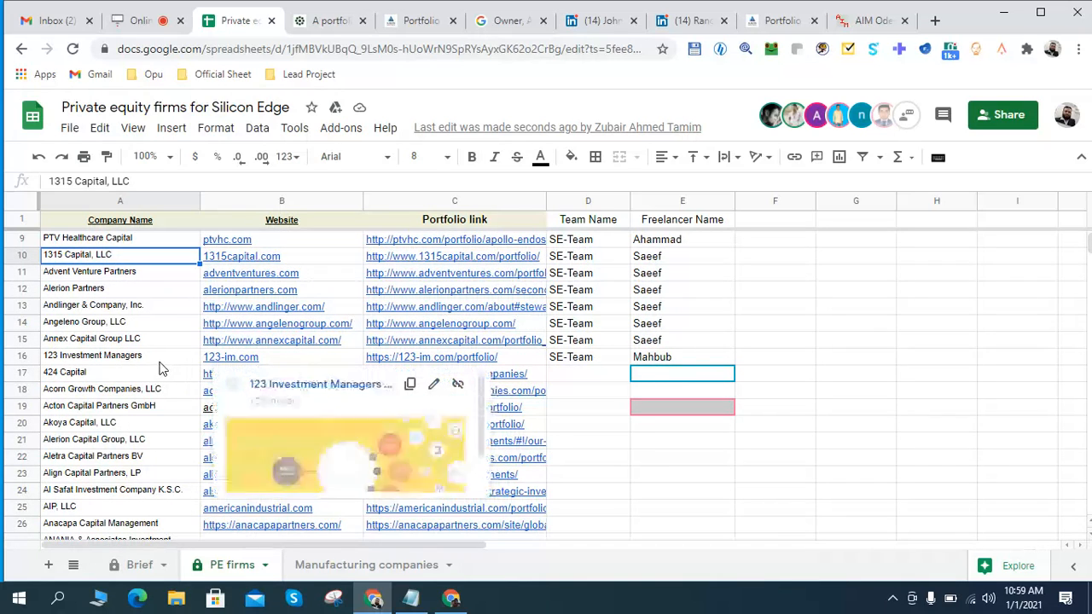
left_click(153, 359)
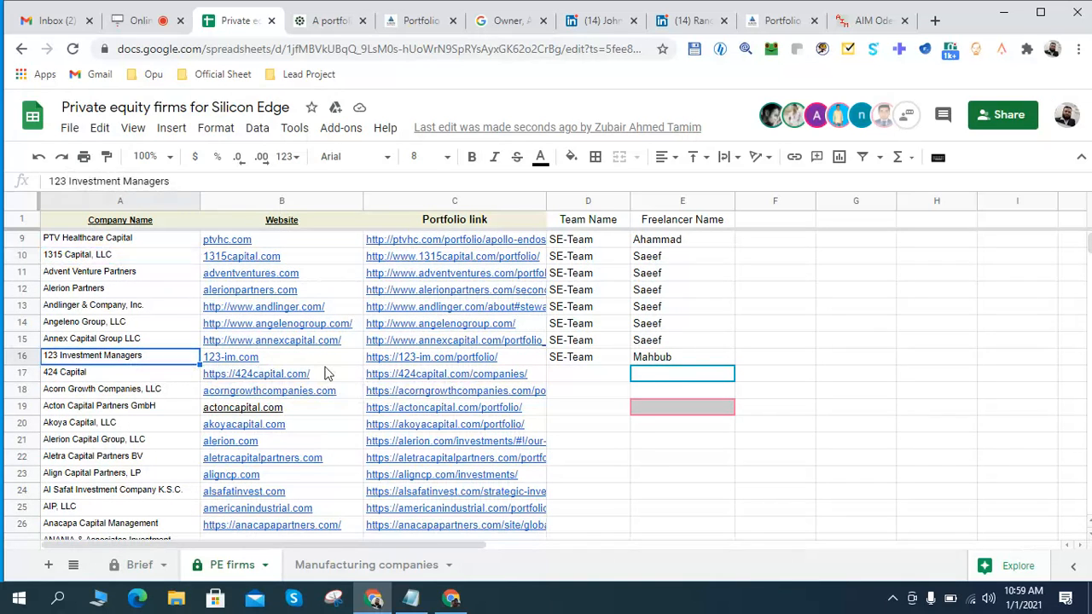
left_click(420, 367)
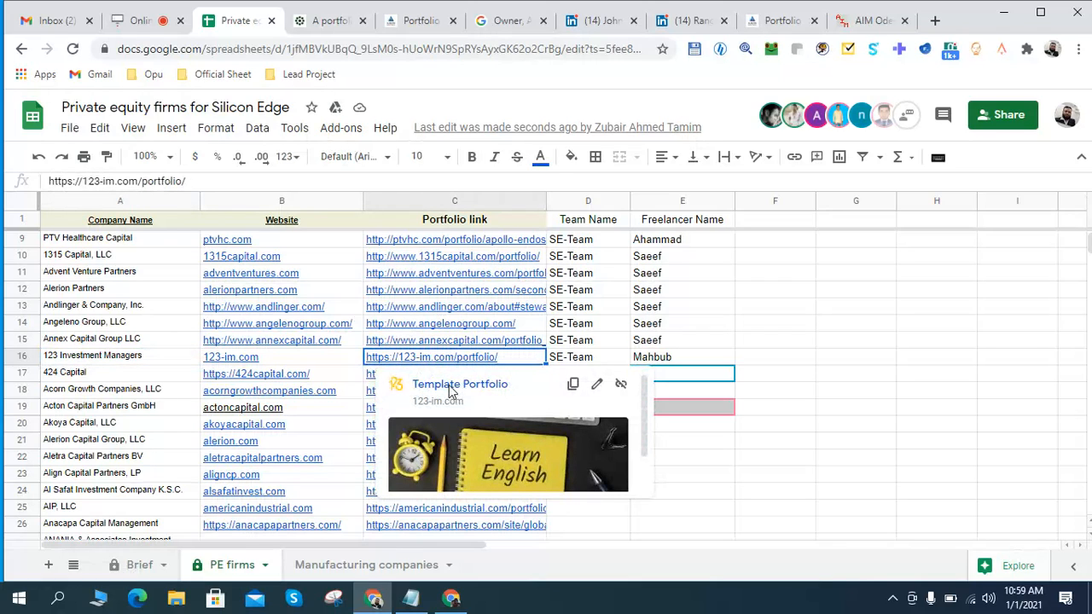
left_click(452, 385)
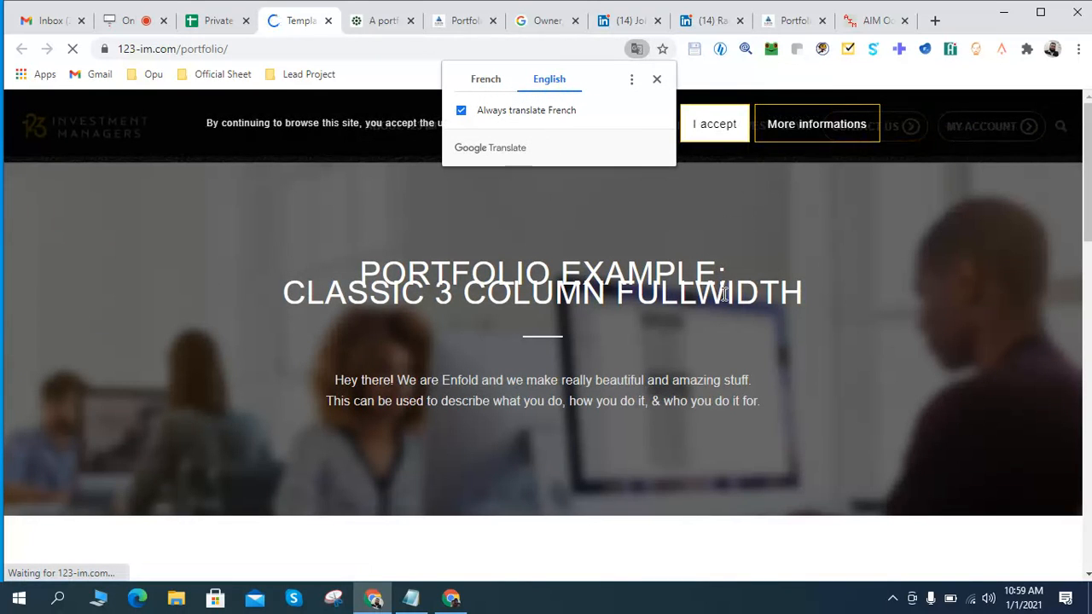
- Accept the cookie notice on the 123 Investment Managers site and look through its portfolio companies
left_click(713, 133)
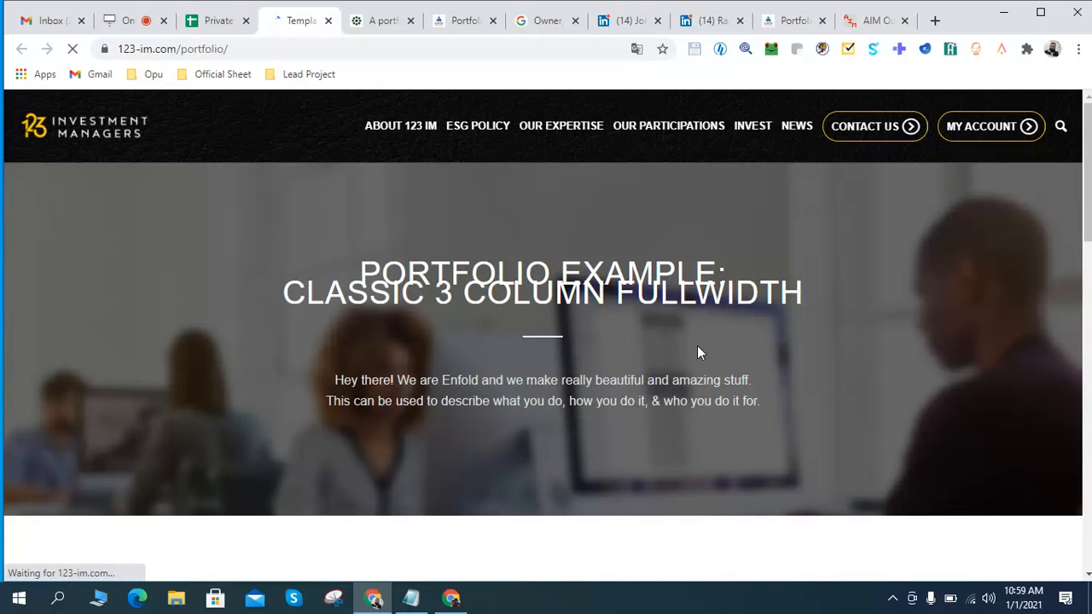
scroll(697, 345, "down", 3)
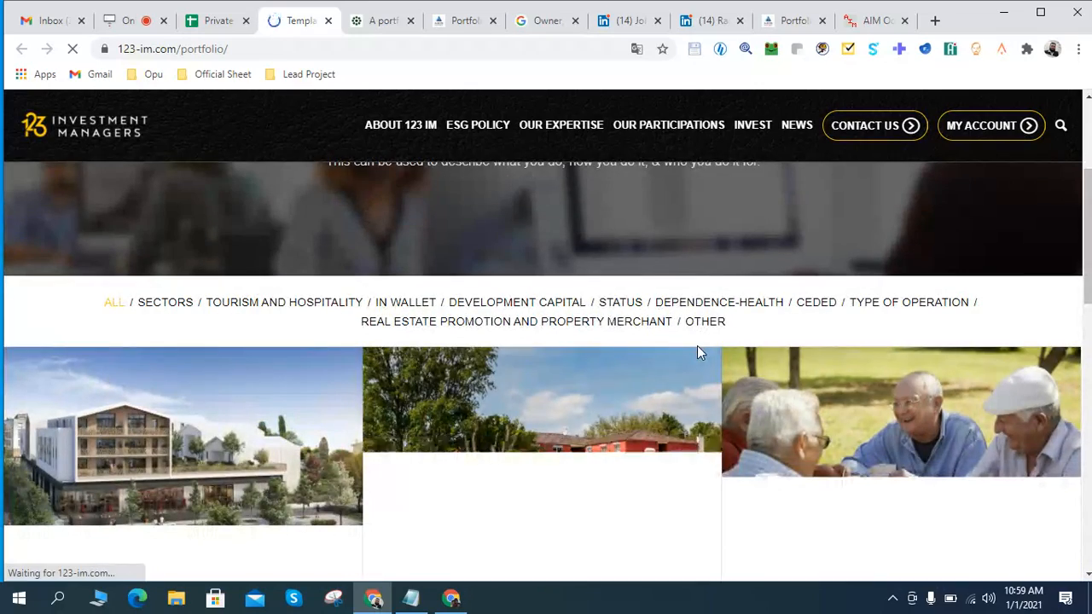
scroll(697, 345, "down", 2)
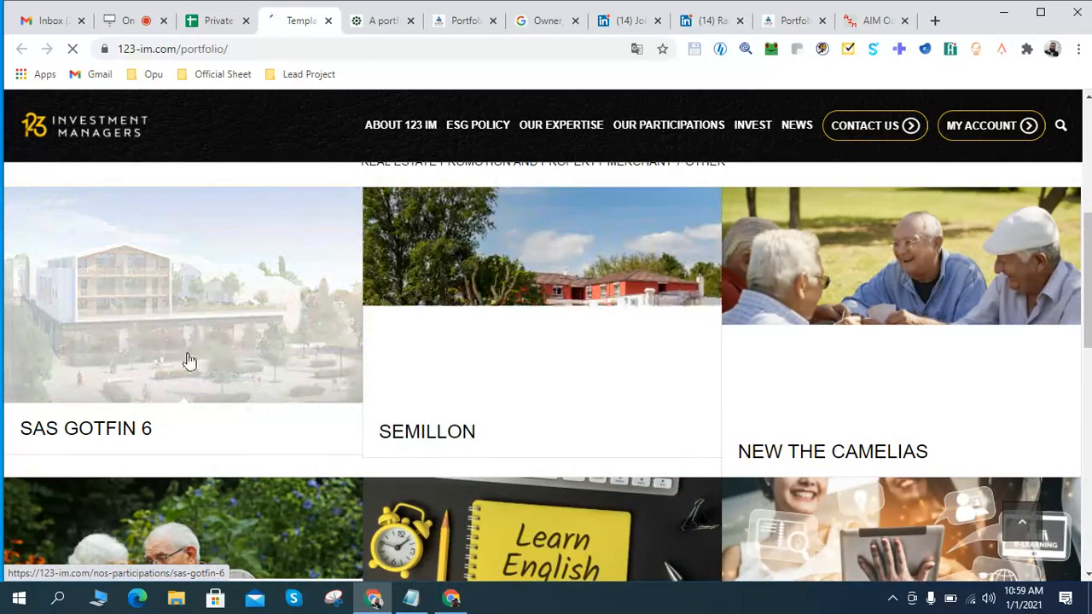
- Open the SAS GOTFIN 6 portfolio page and check the CEO's name and the company name
left_click(169, 355)
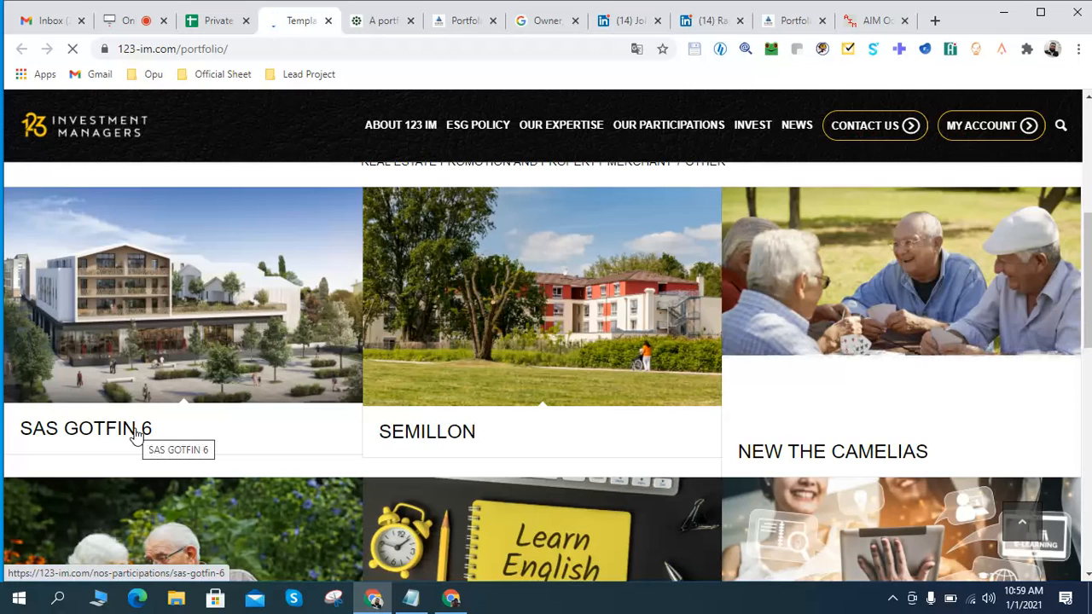
left_click(136, 435)
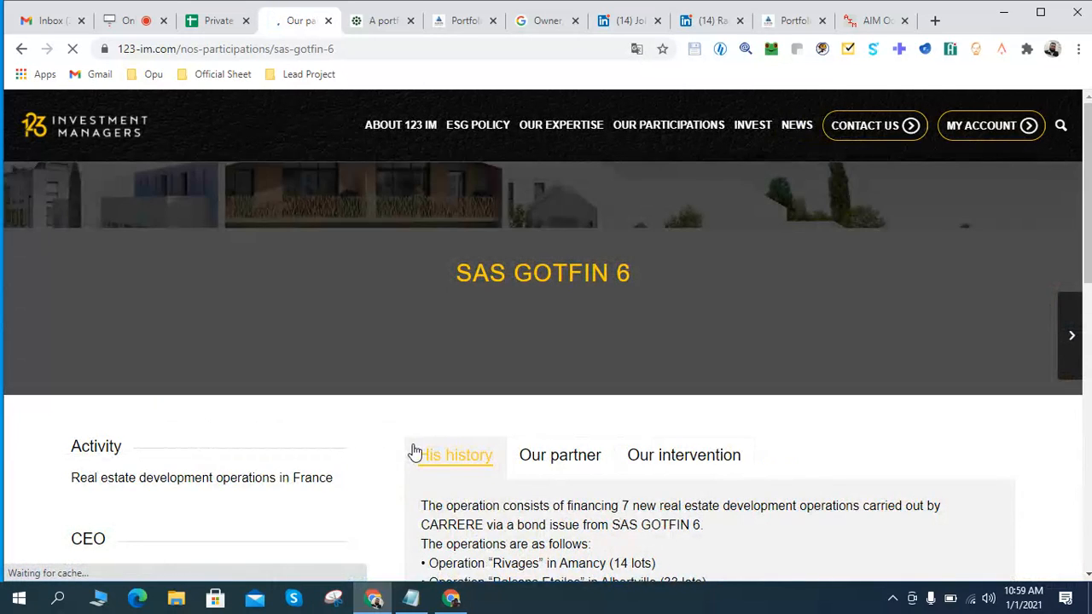
scroll(414, 452, "down", 1)
scroll(415, 452, "down", 1)
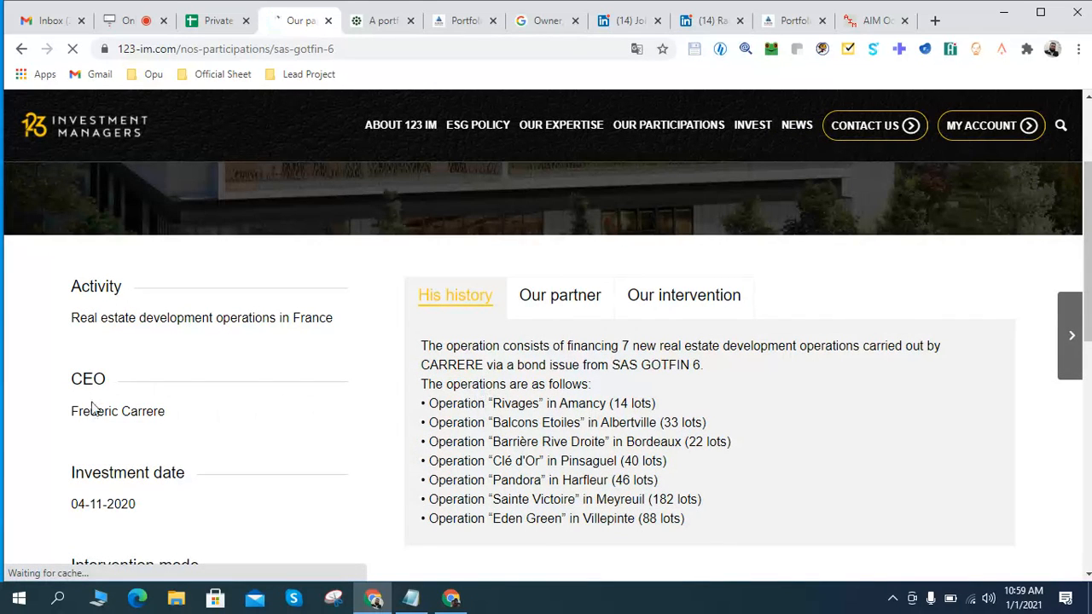
left_click_drag(74, 413, 169, 424)
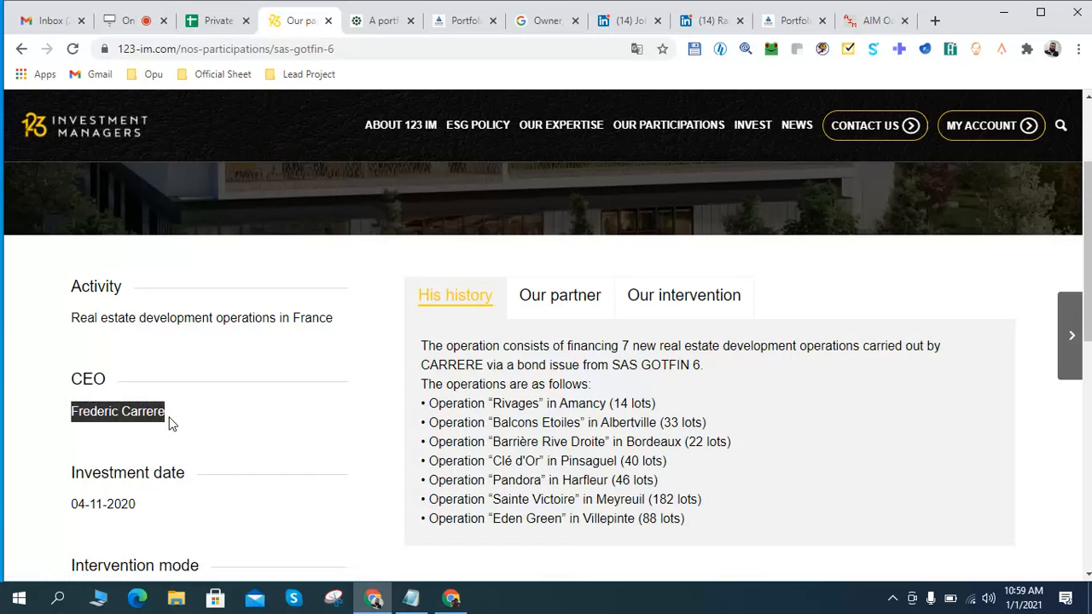
scroll(424, 439, "up", 2)
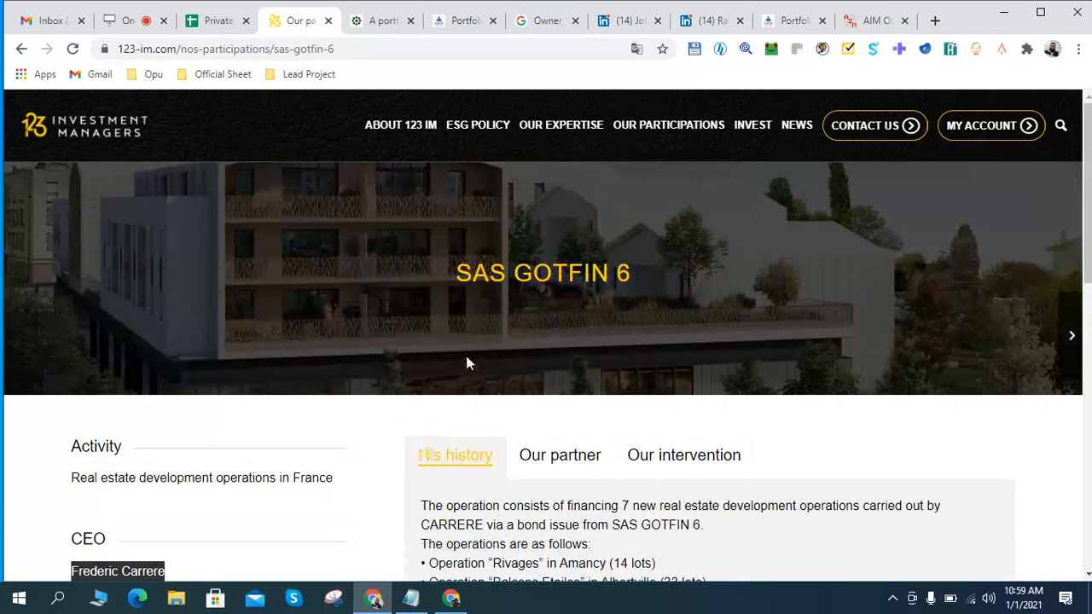
left_click(465, 271)
left_click_drag(465, 271, 629, 275)
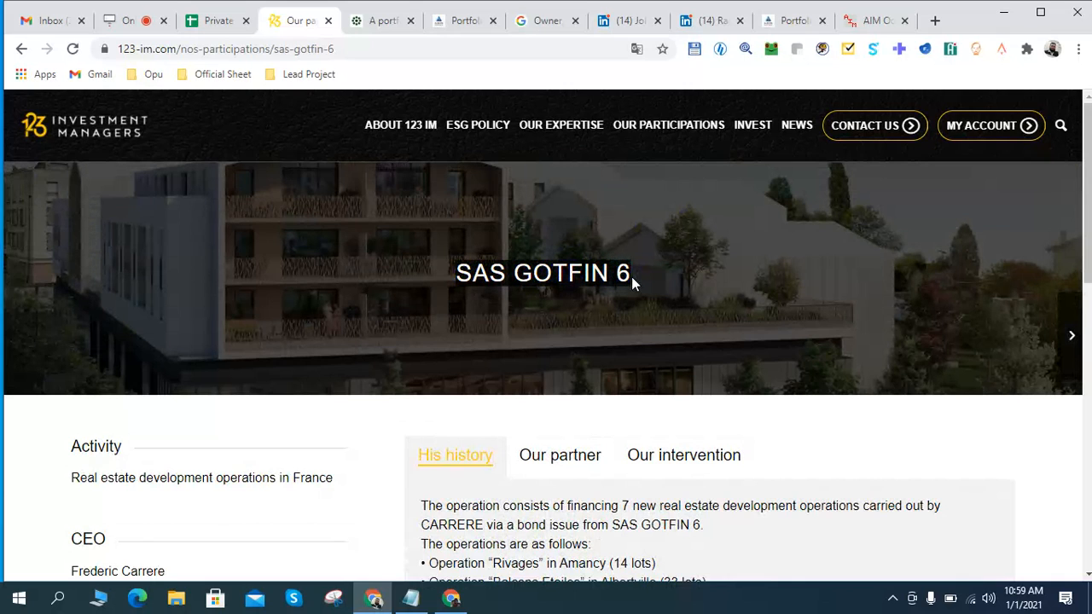
- Go back to the Manufacturing companies sheet and check the company name and owner recorded for SAS GOTFIN 6 in row 2
left_click(214, 20)
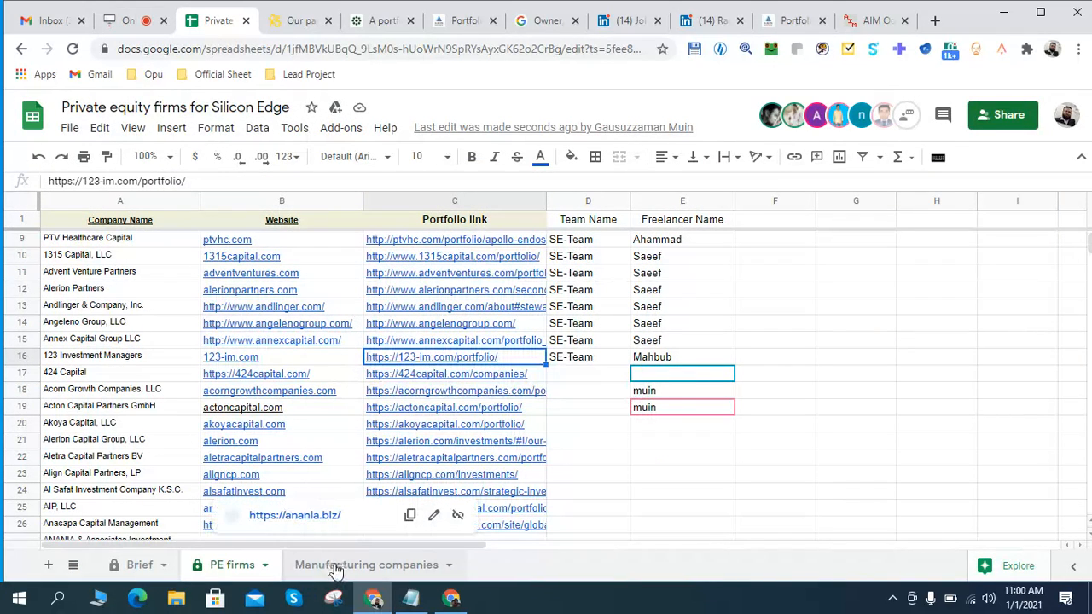
left_click(367, 564)
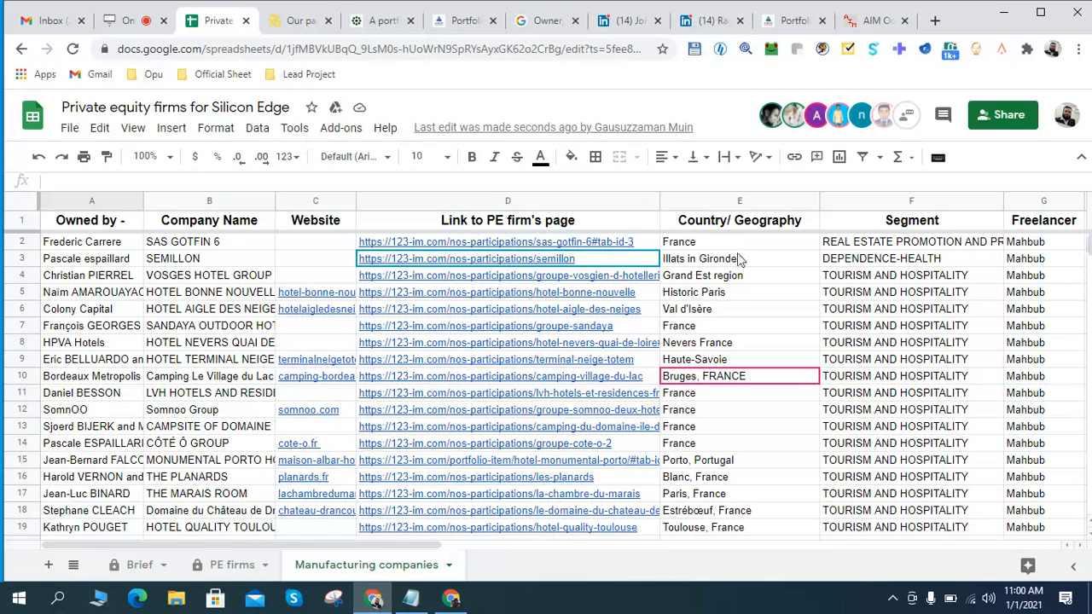
left_click(188, 245)
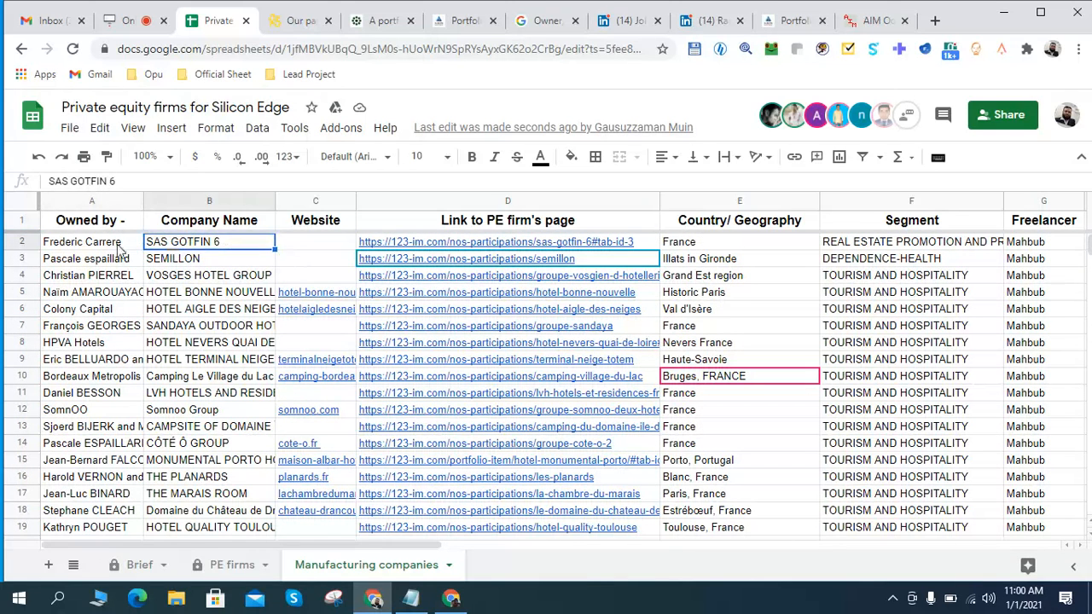
left_click(87, 250)
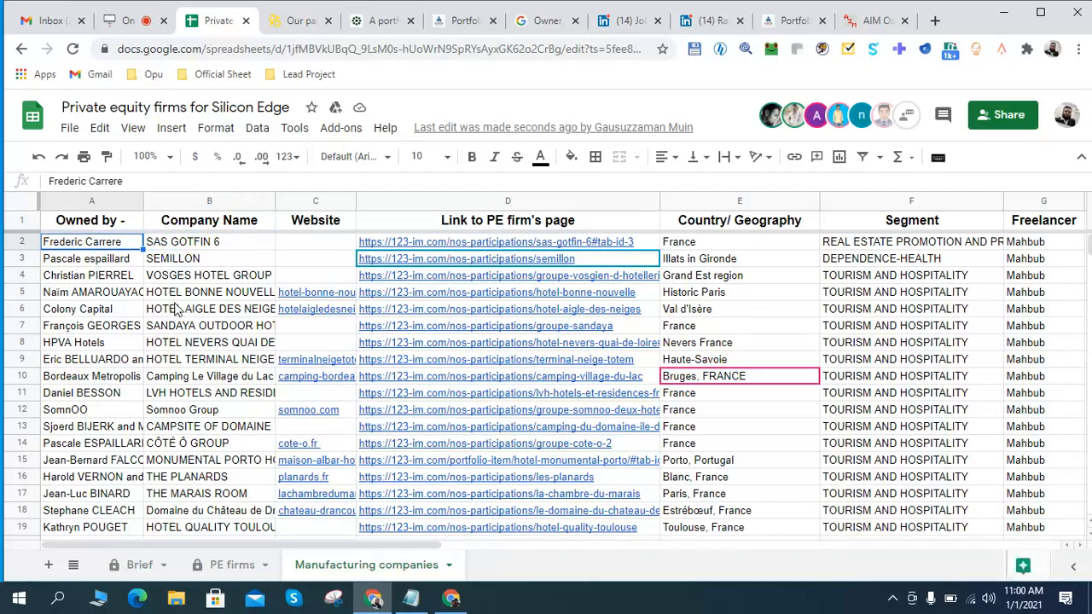
- Look over the recorded companies in the Manufacturing companies sheet, checking row 2's Website cell and the SEMILLON and VOSGES HOTEL GROUP entries
scroll(170, 303, "down", 5)
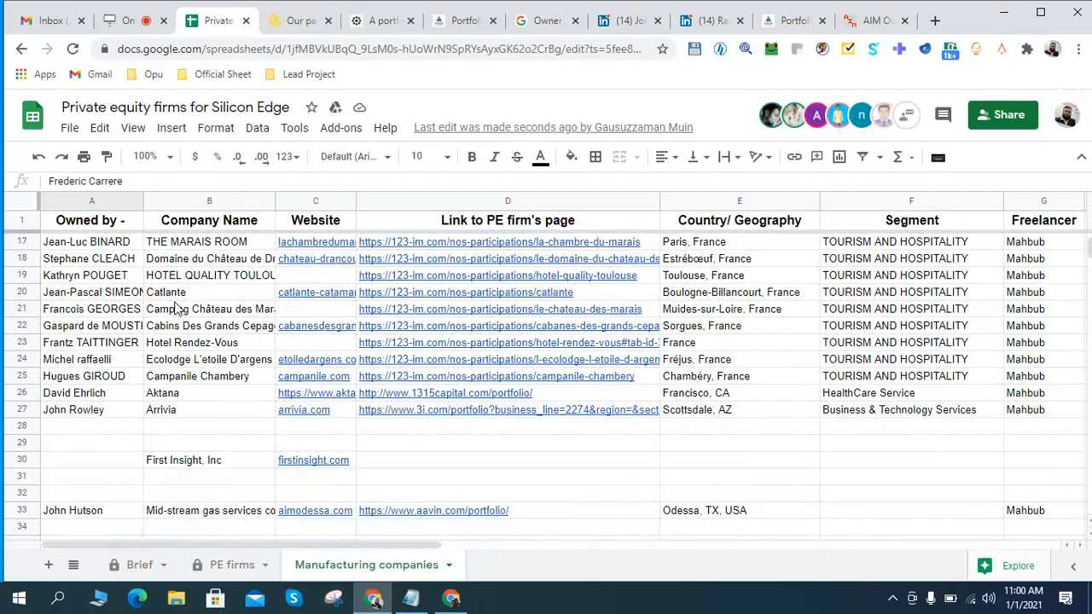
scroll(175, 307, "up", 5)
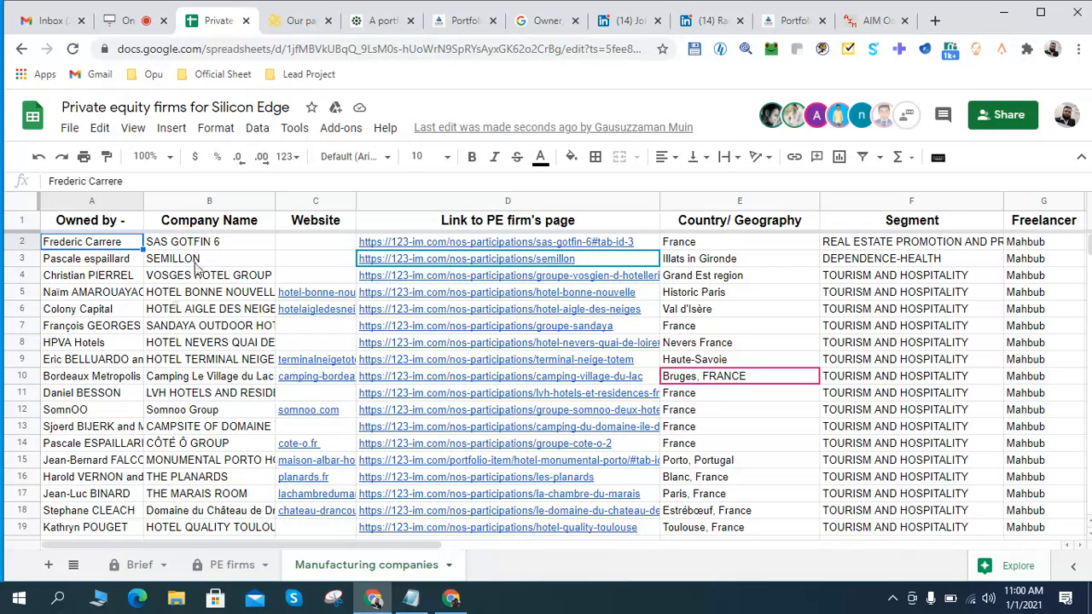
left_click(209, 243)
left_click(300, 246)
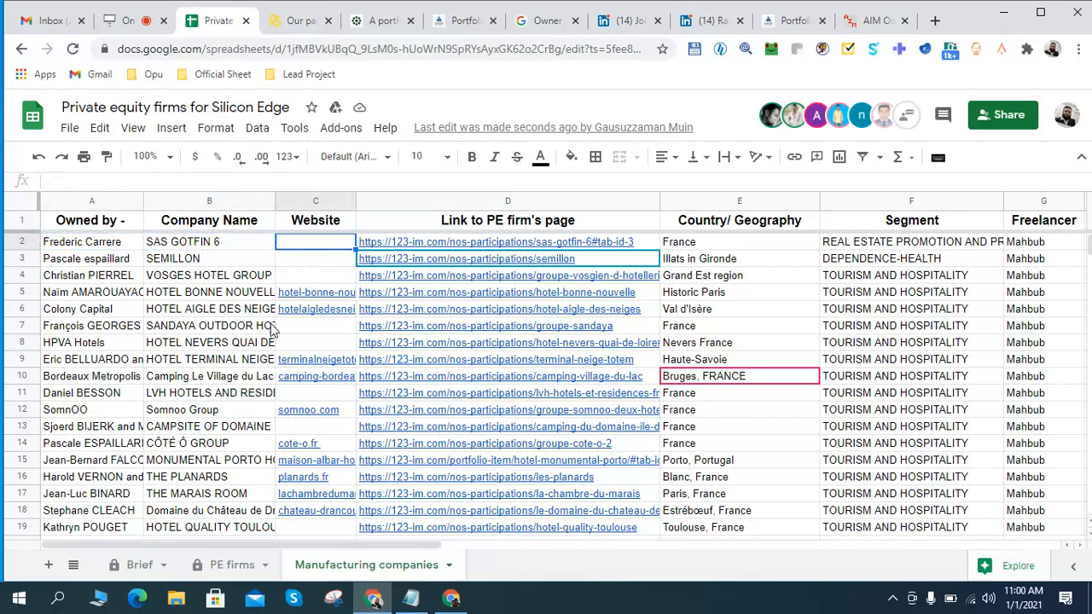
left_click(209, 261)
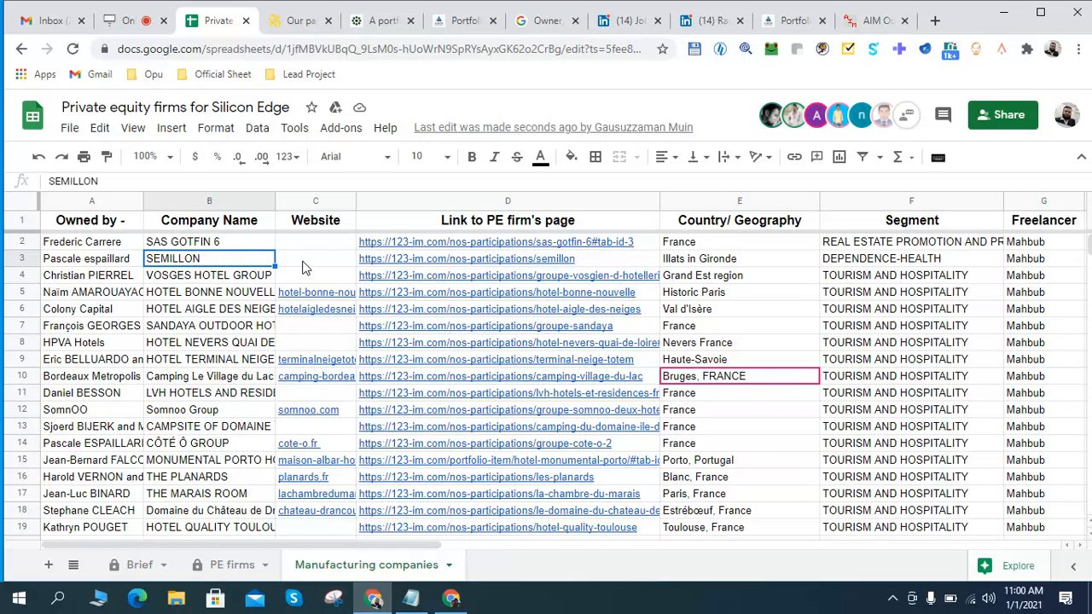
left_click(212, 277)
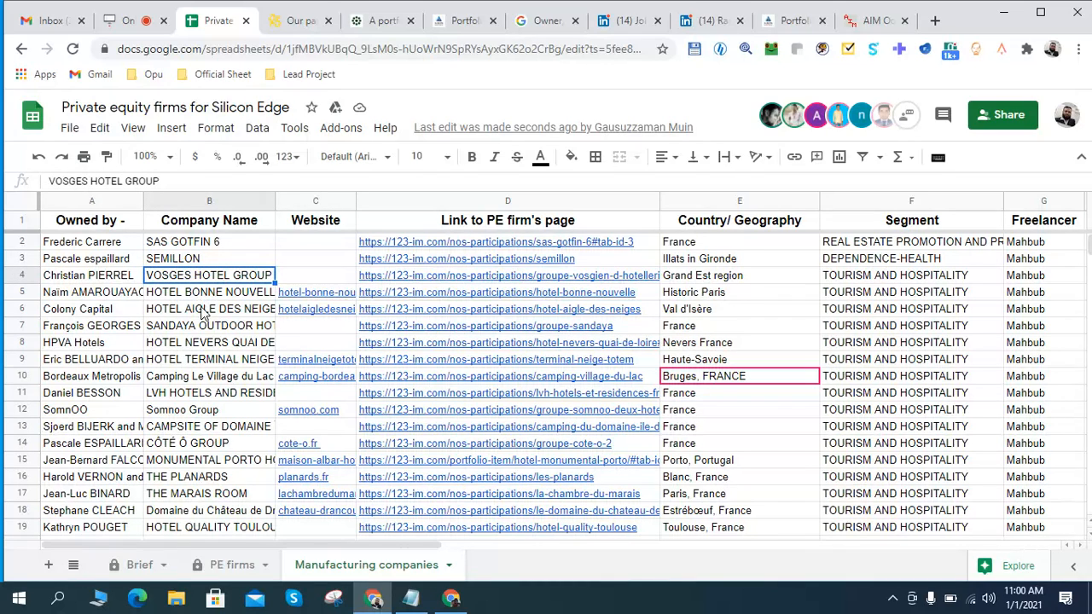
- Check the website, location, company name and owner entries recorded in rows 2 to 7 of the Manufacturing companies sheet
left_click(313, 245)
left_click(705, 282)
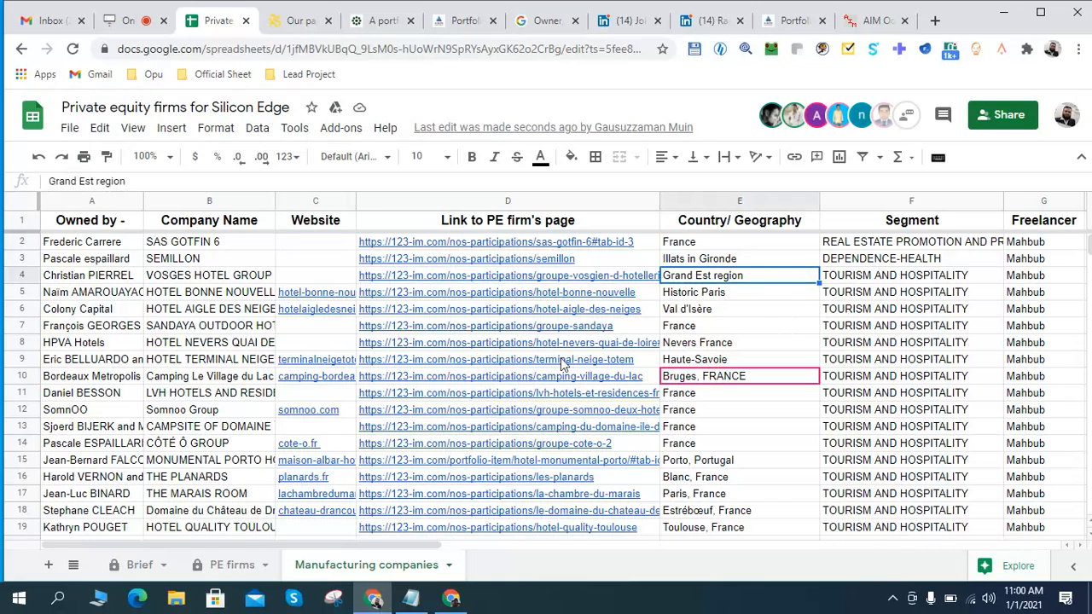
left_click(205, 329)
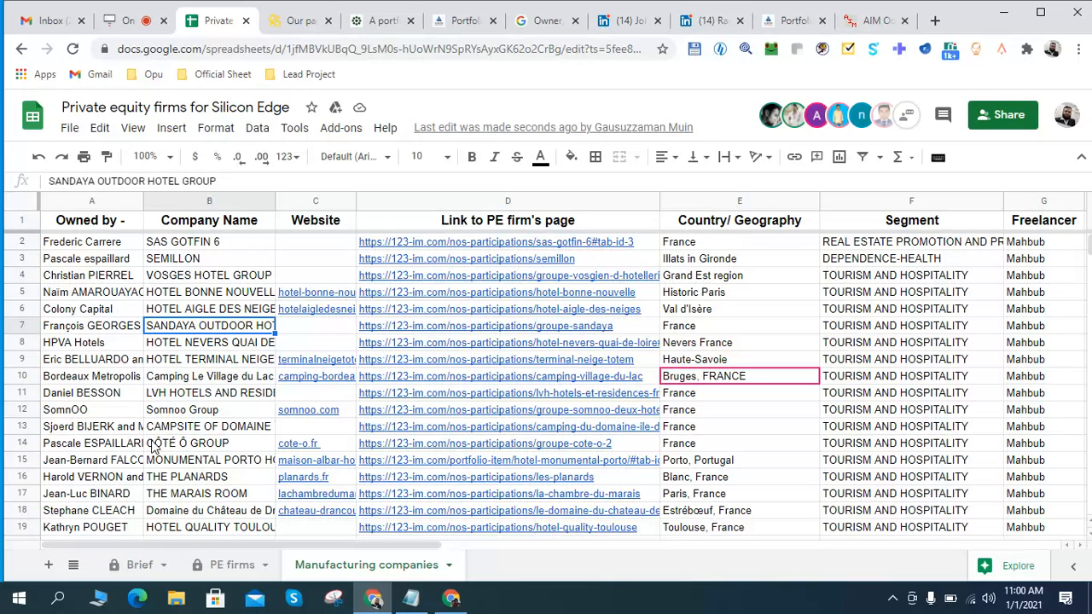
left_click(109, 245)
left_click(694, 295)
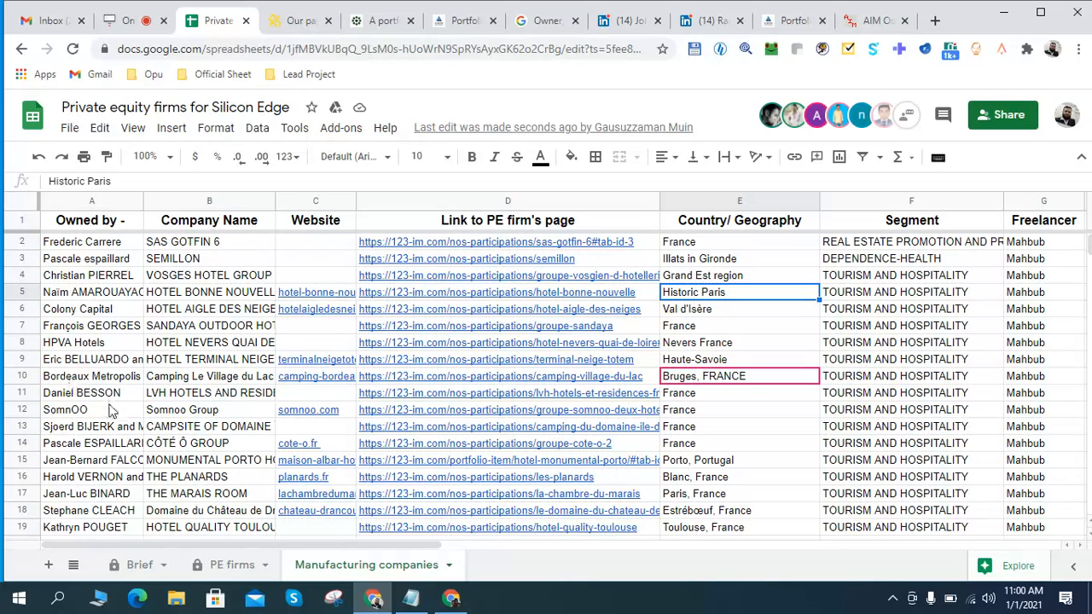
- Open the Brief sheet and review its goal, method and steps, including adding firm websites and identifying the "Portfolio" section
left_click(143, 564)
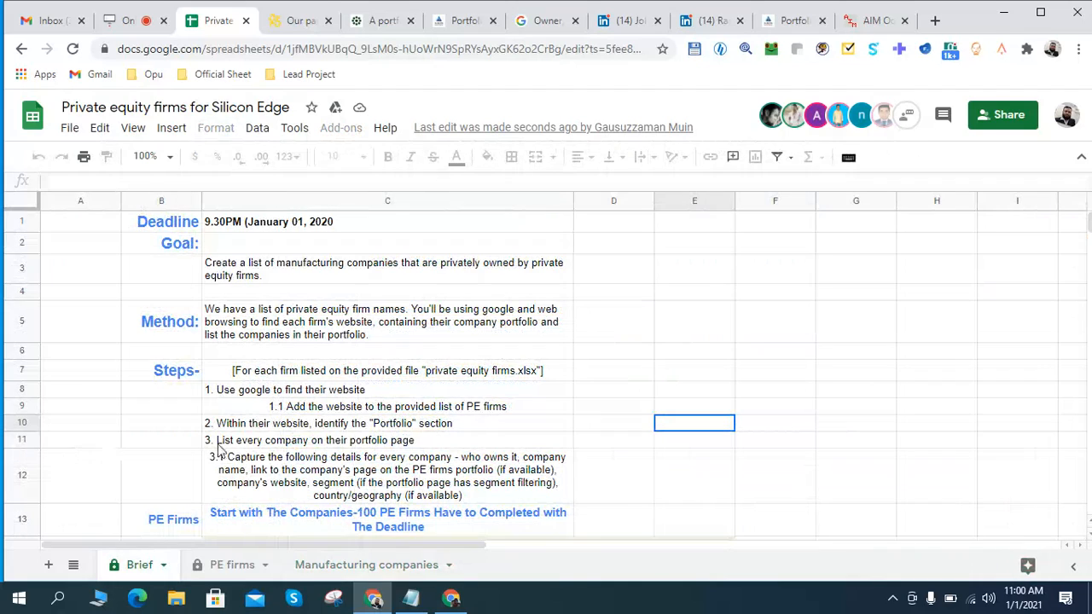
left_click(604, 376)
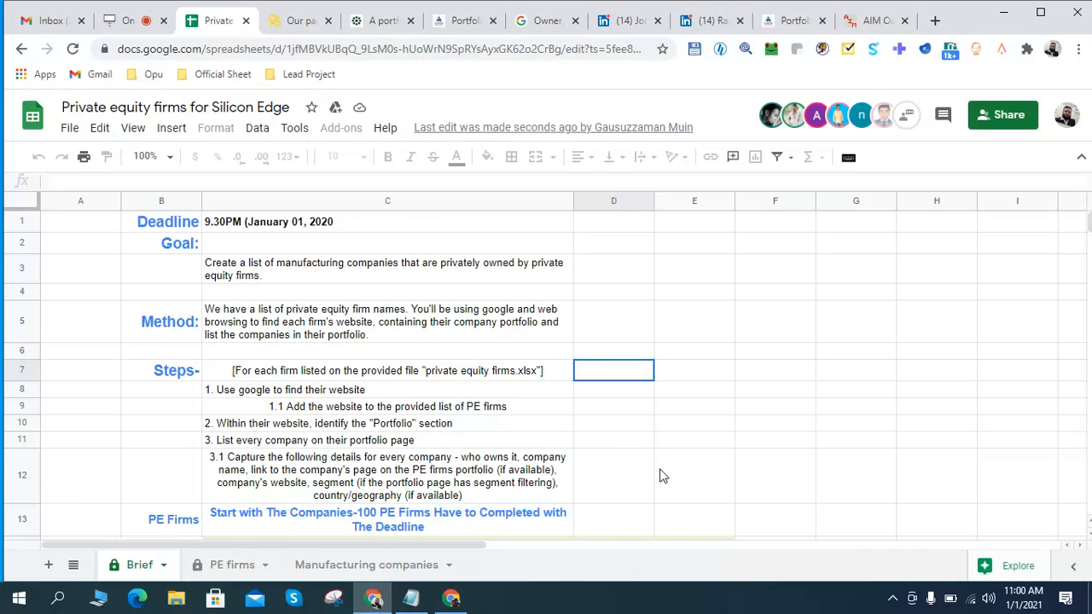
scroll(661, 476, "down", 1)
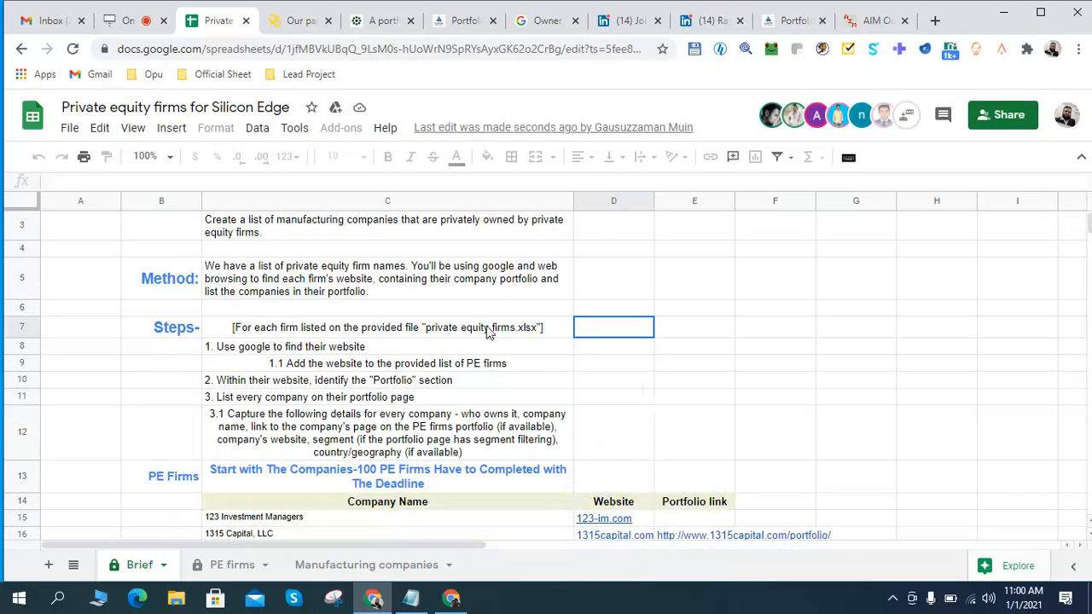
left_click(644, 384)
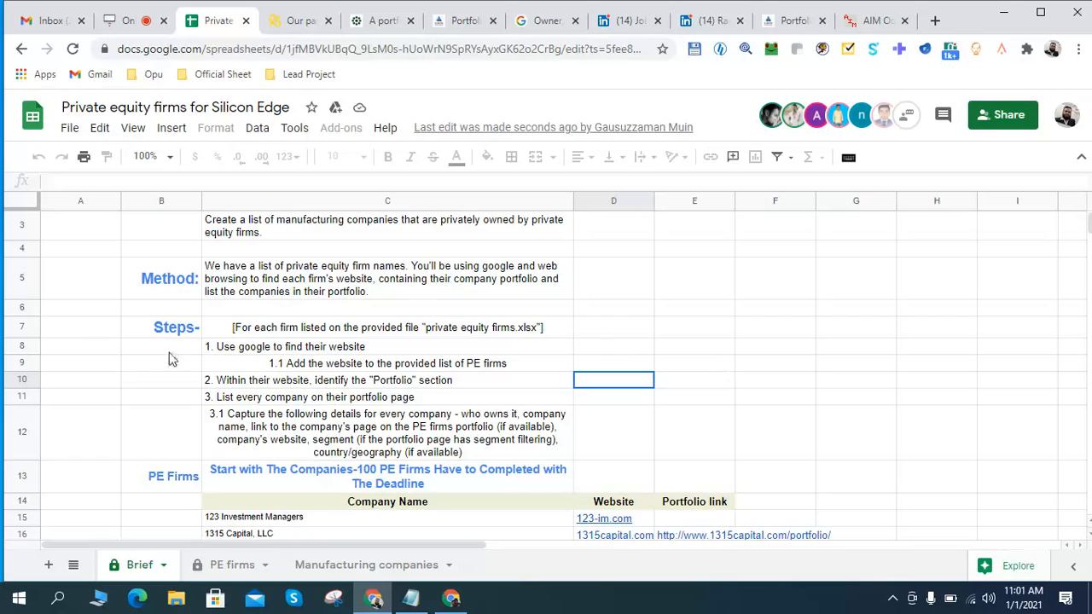
left_click(239, 334)
left_click(68, 328)
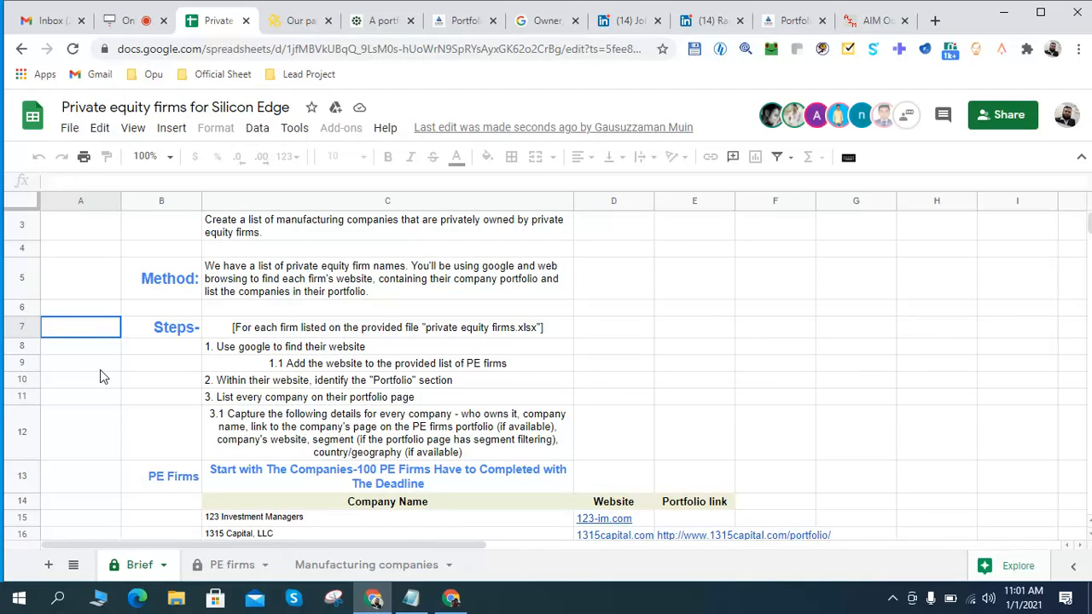
left_click(85, 250)
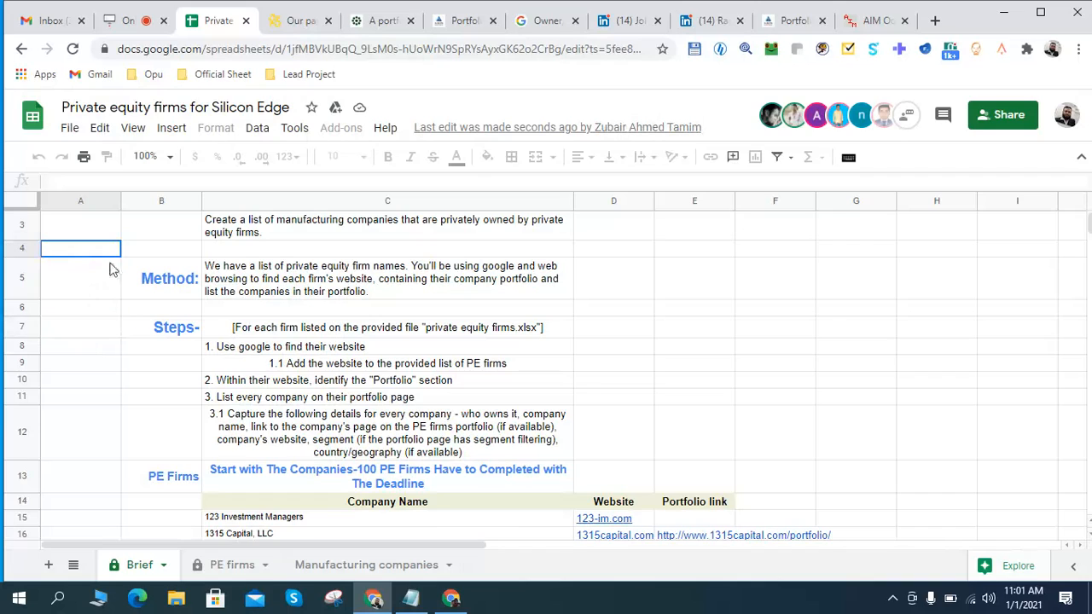
left_click(615, 251)
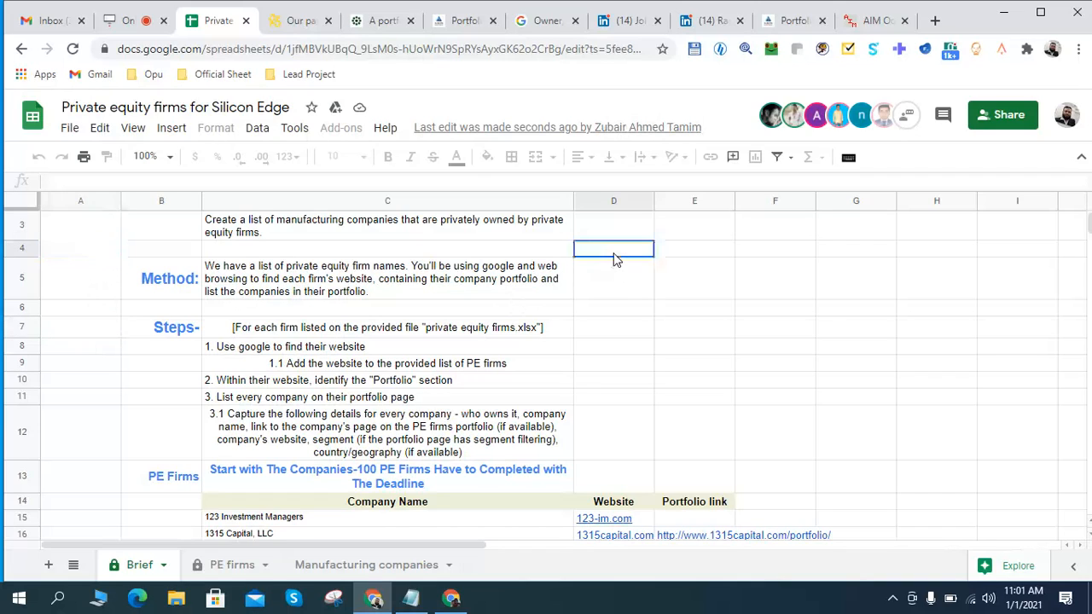
left_click(678, 251)
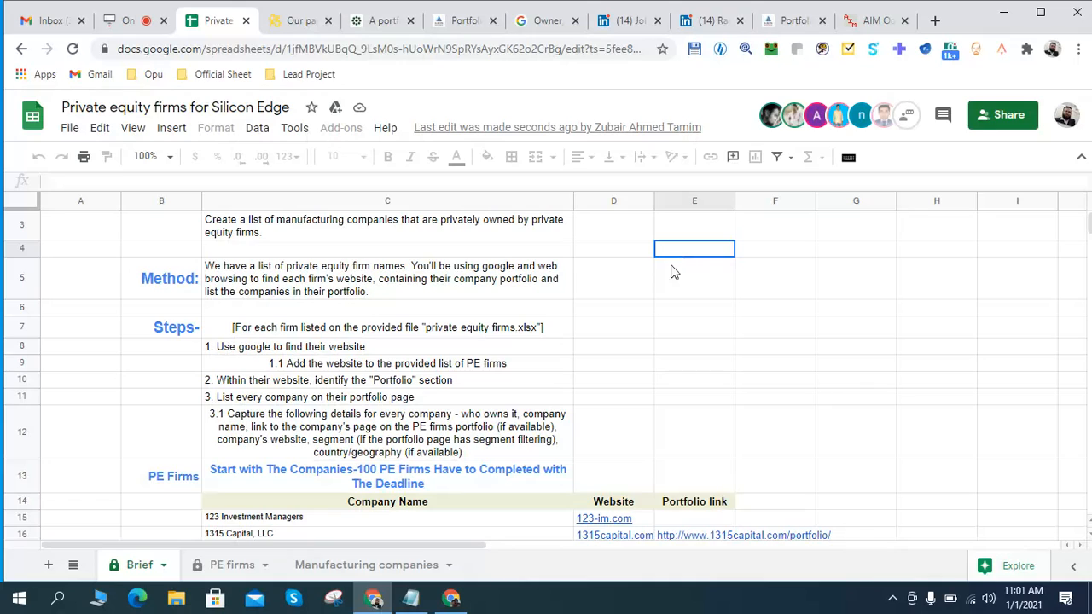
left_click(495, 366)
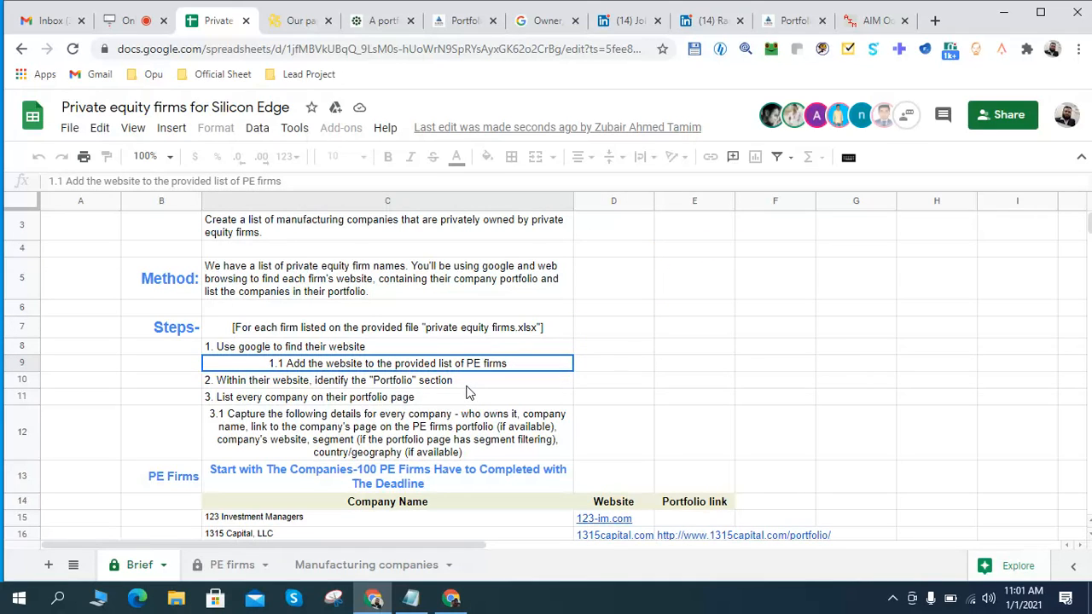
left_click(468, 387)
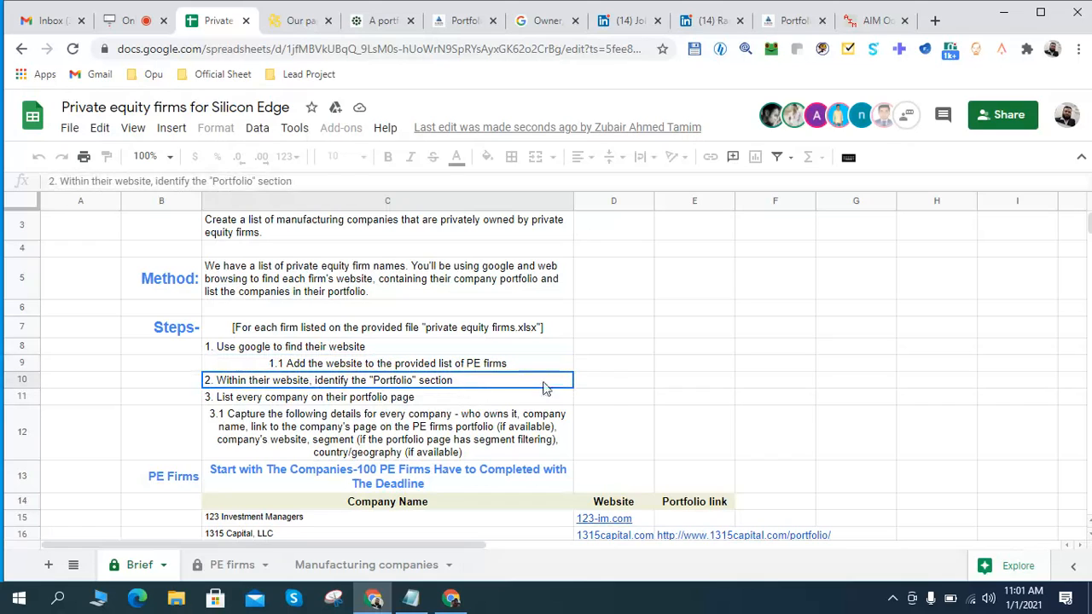
left_click(607, 386)
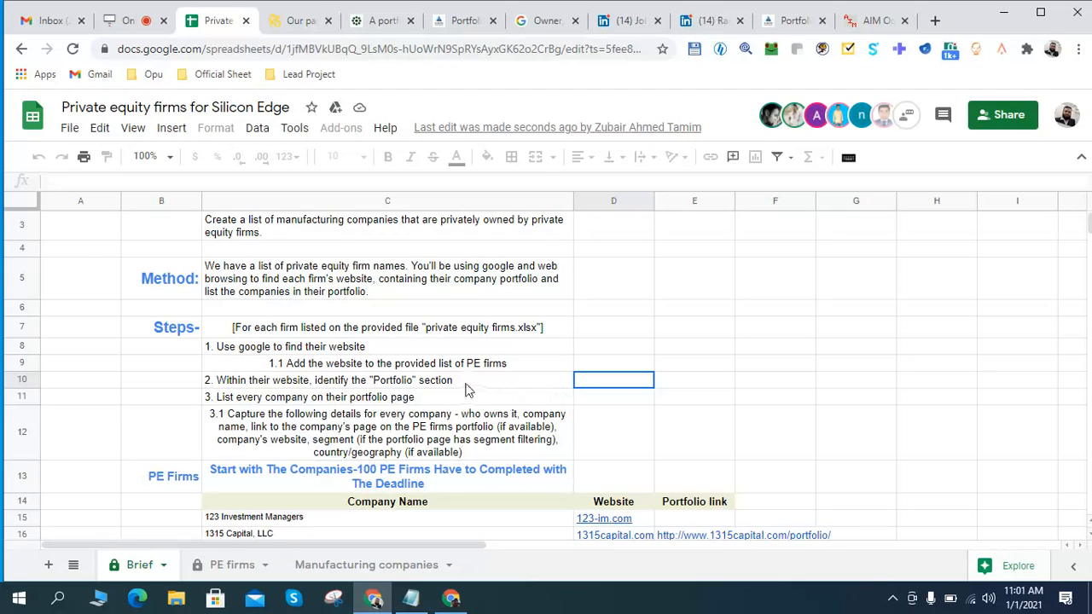
left_click(687, 366)
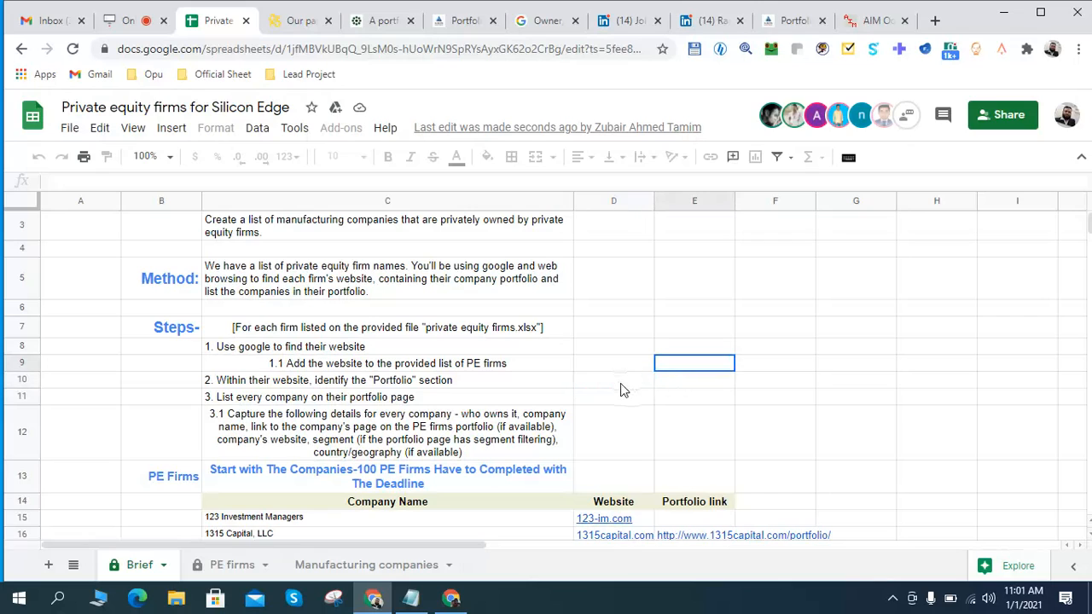
left_click(621, 384)
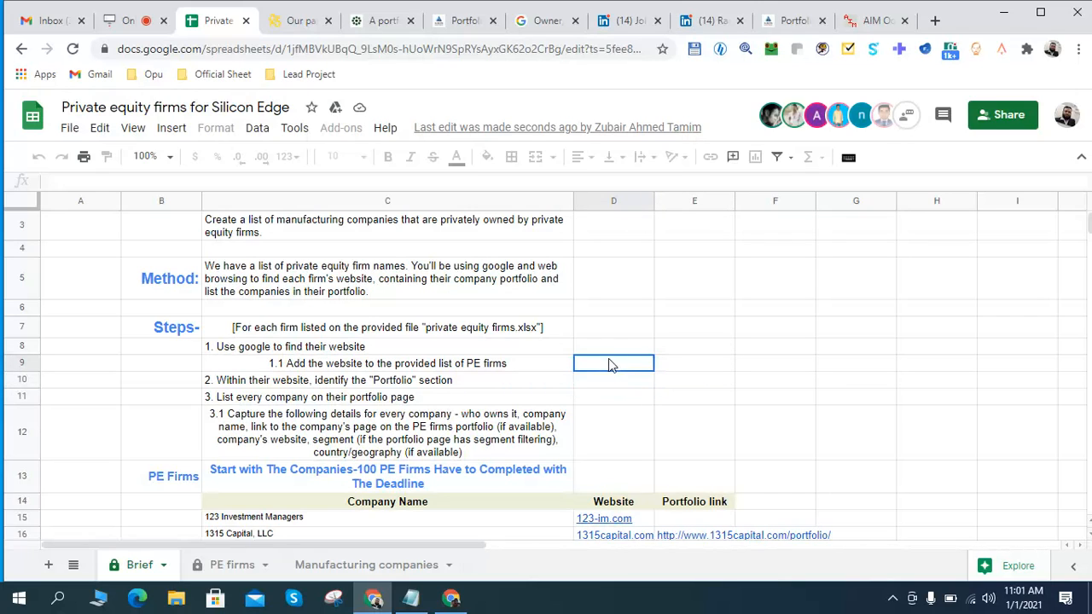
left_click(615, 329)
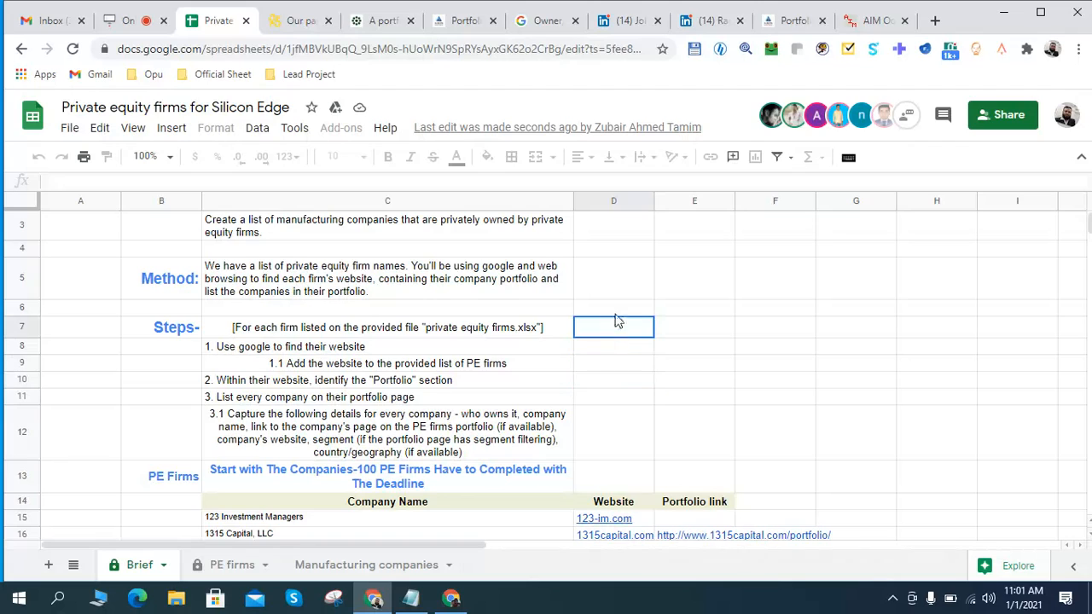
left_click(680, 309)
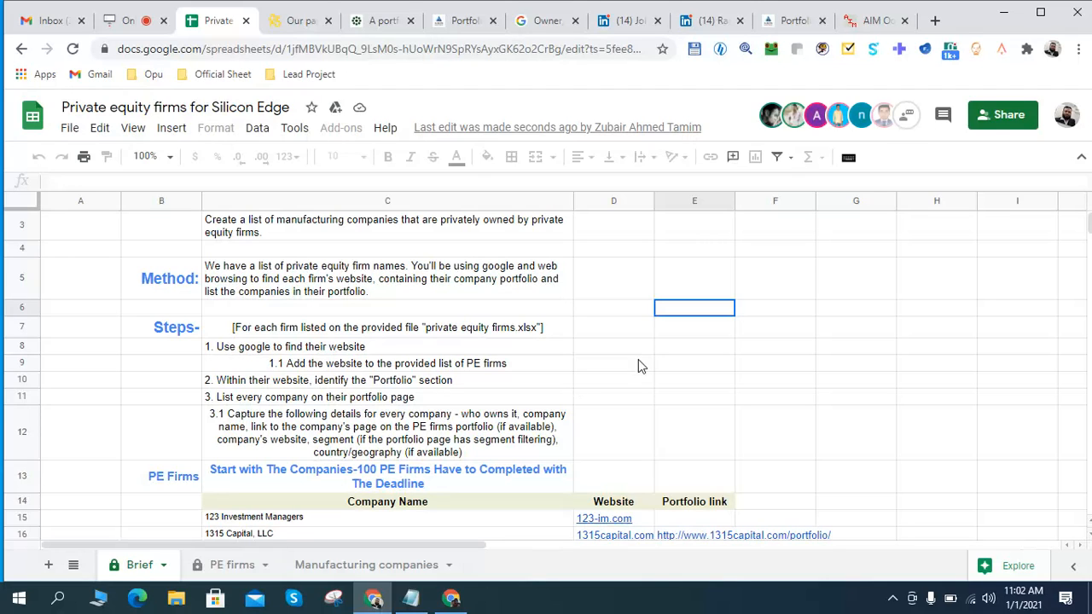
left_click(120, 24)
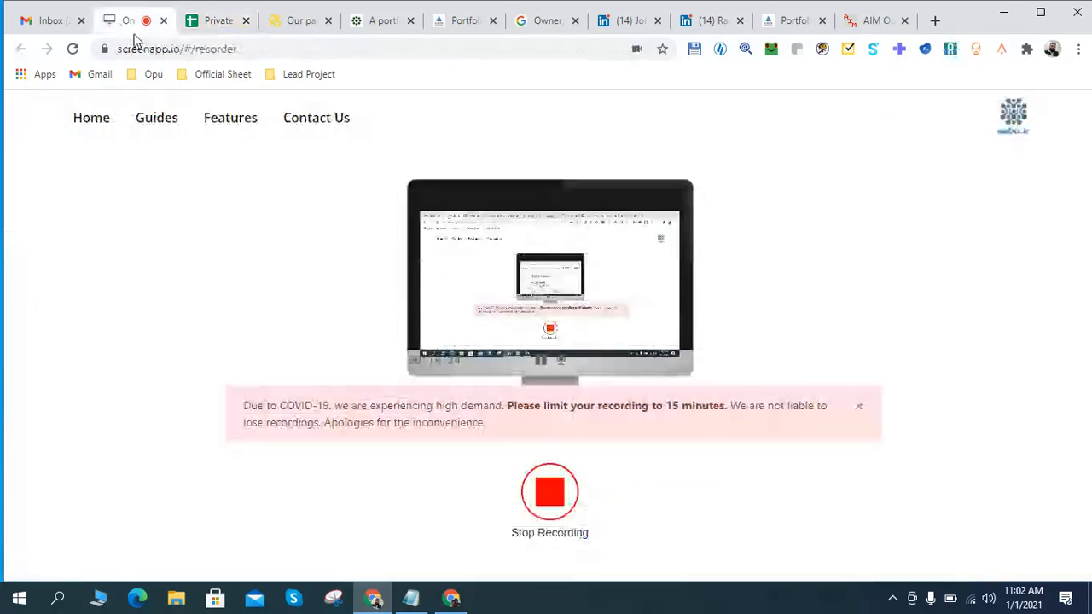